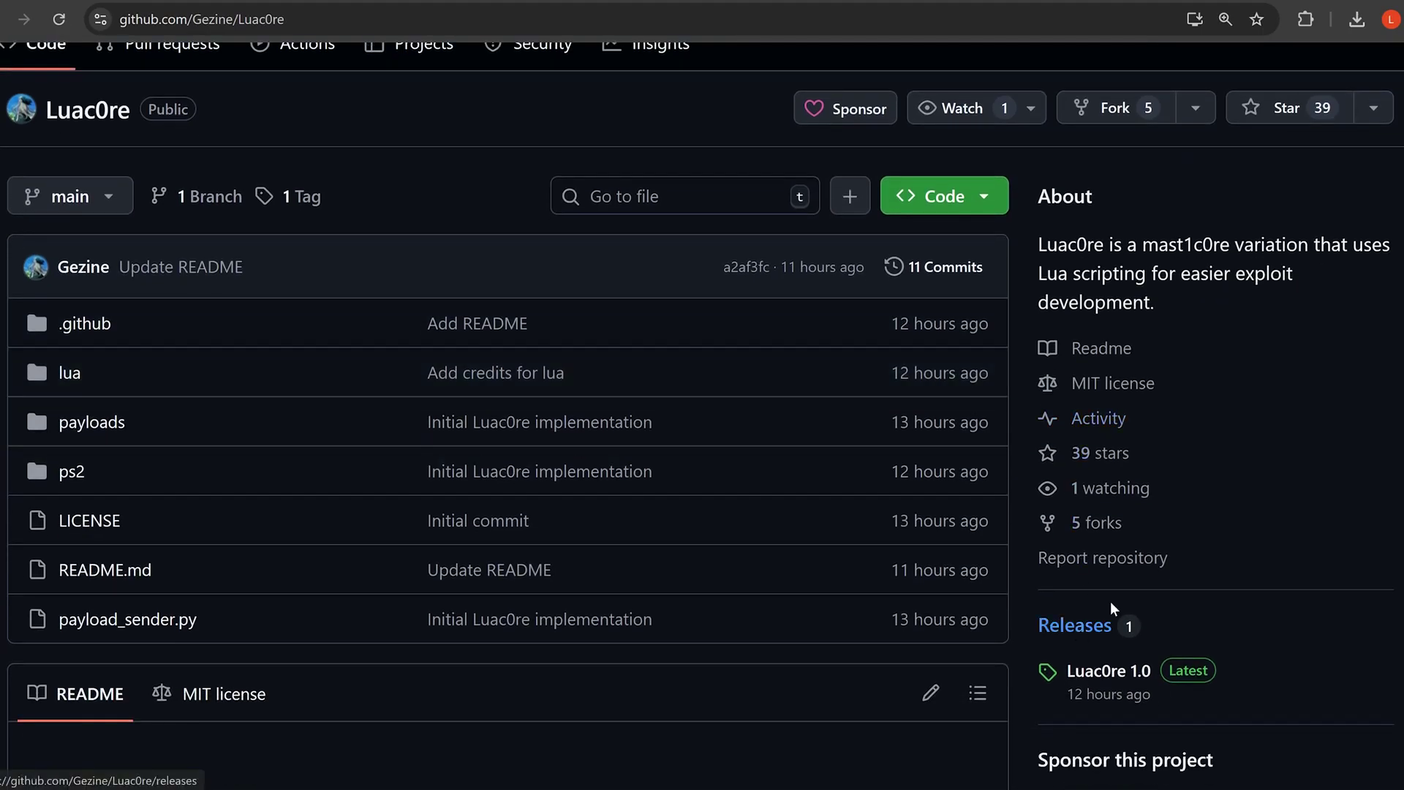
# - Open the Luac0re releases page and locate the Luac0re_1.0.zip asset of release 1.0
pyautogui.click(1074, 631)
pyautogui.scroll(-3, 840, 447)
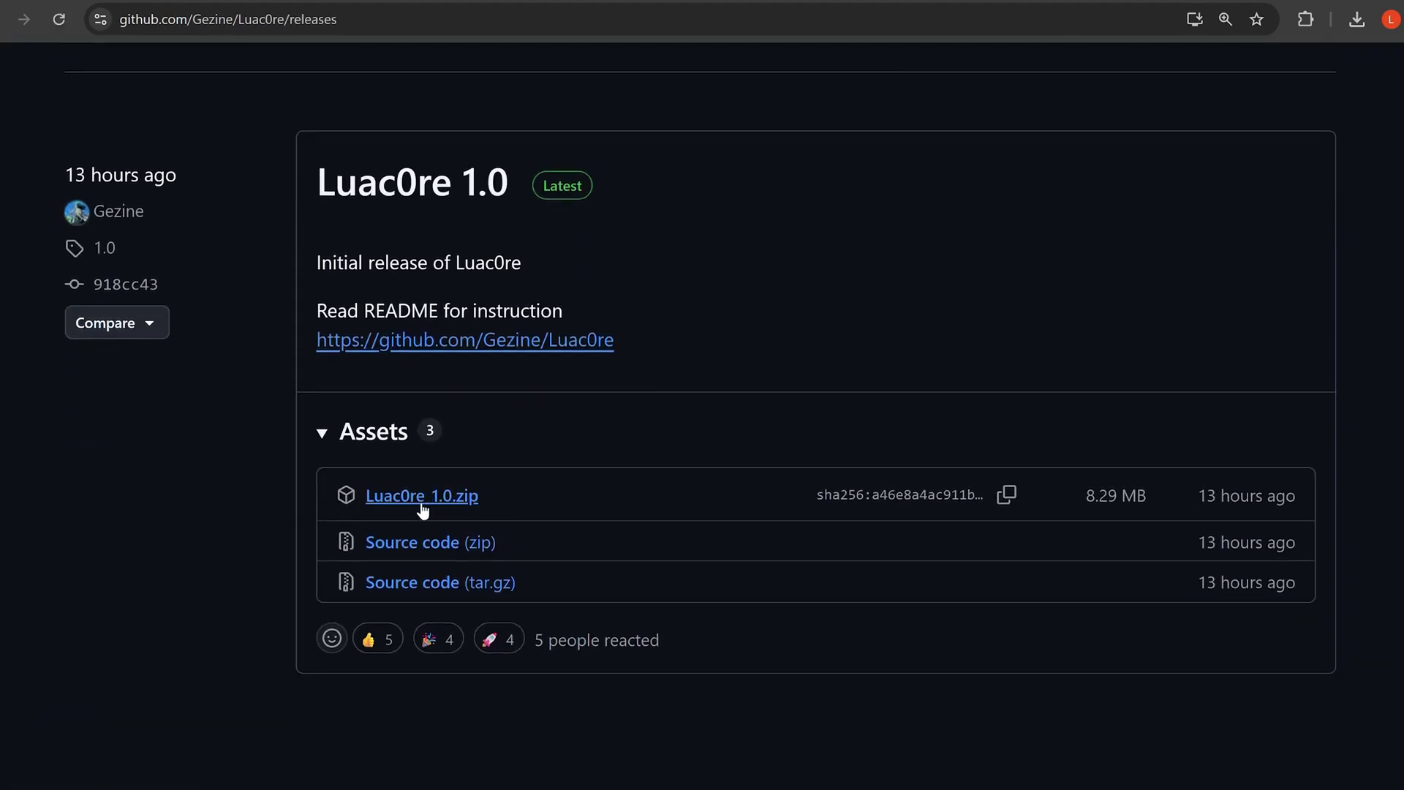
pyautogui.scroll(3, 541, 462)
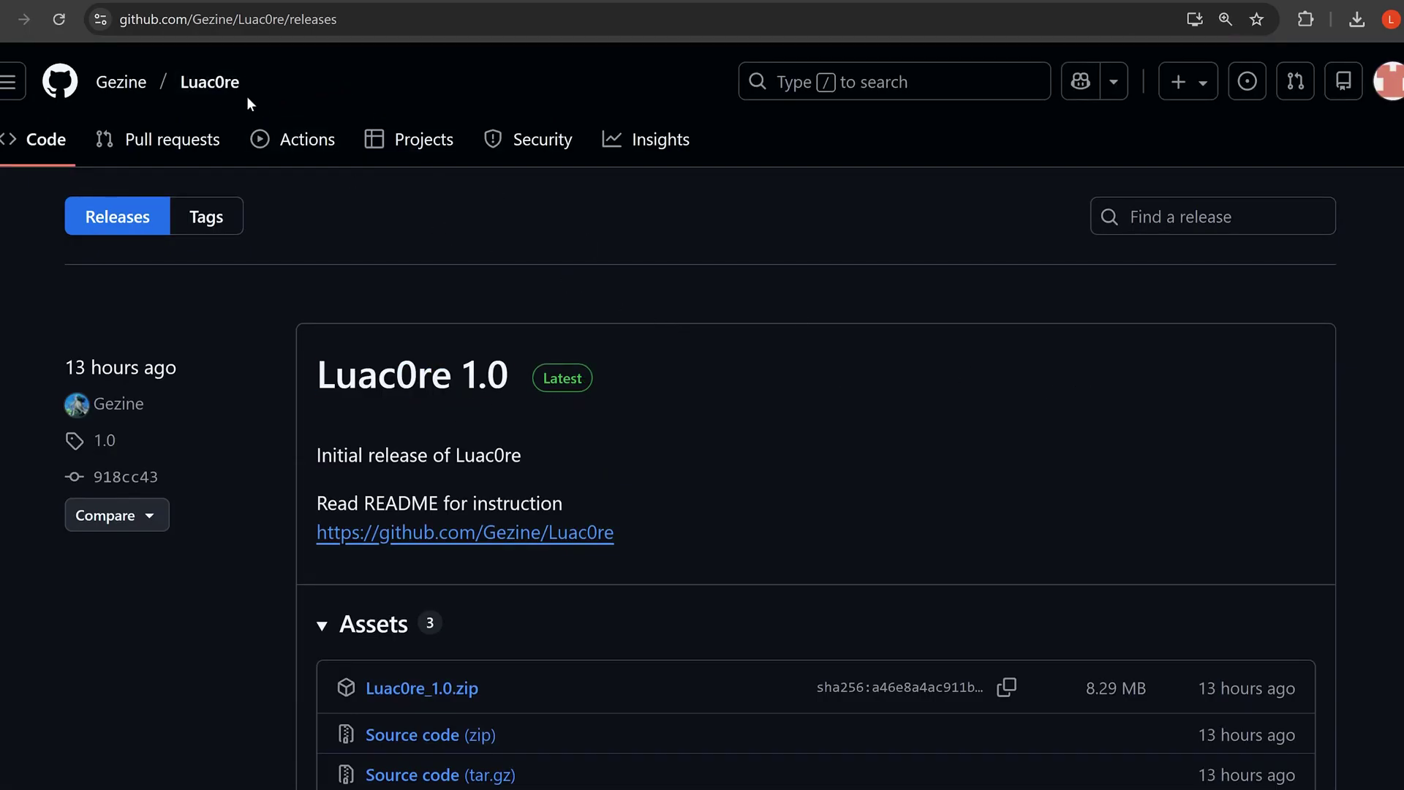
# - Return to the Luac0re repository's main page and scroll the README down to the Restriction section
pyautogui.click(209, 98)
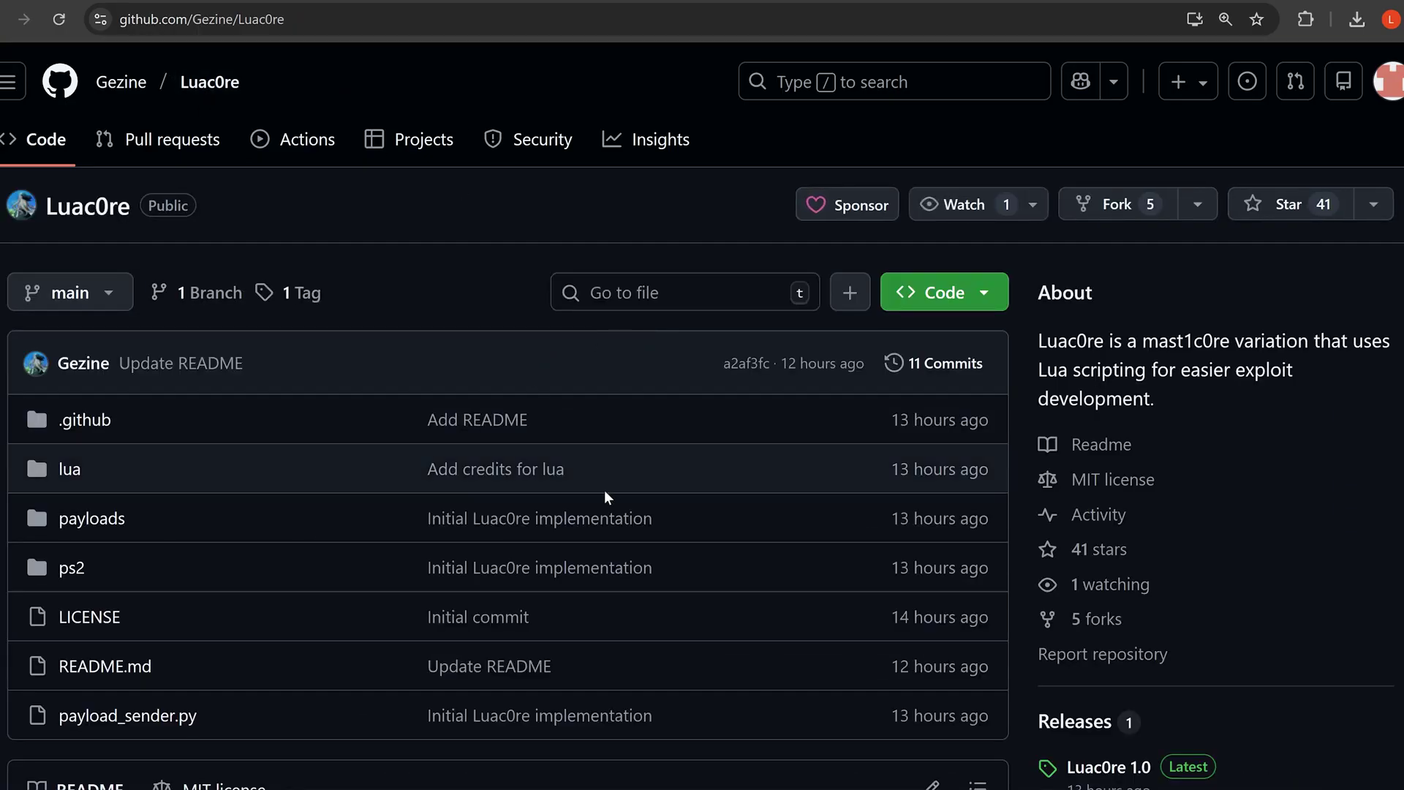
pyautogui.scroll(-6, 559, 481)
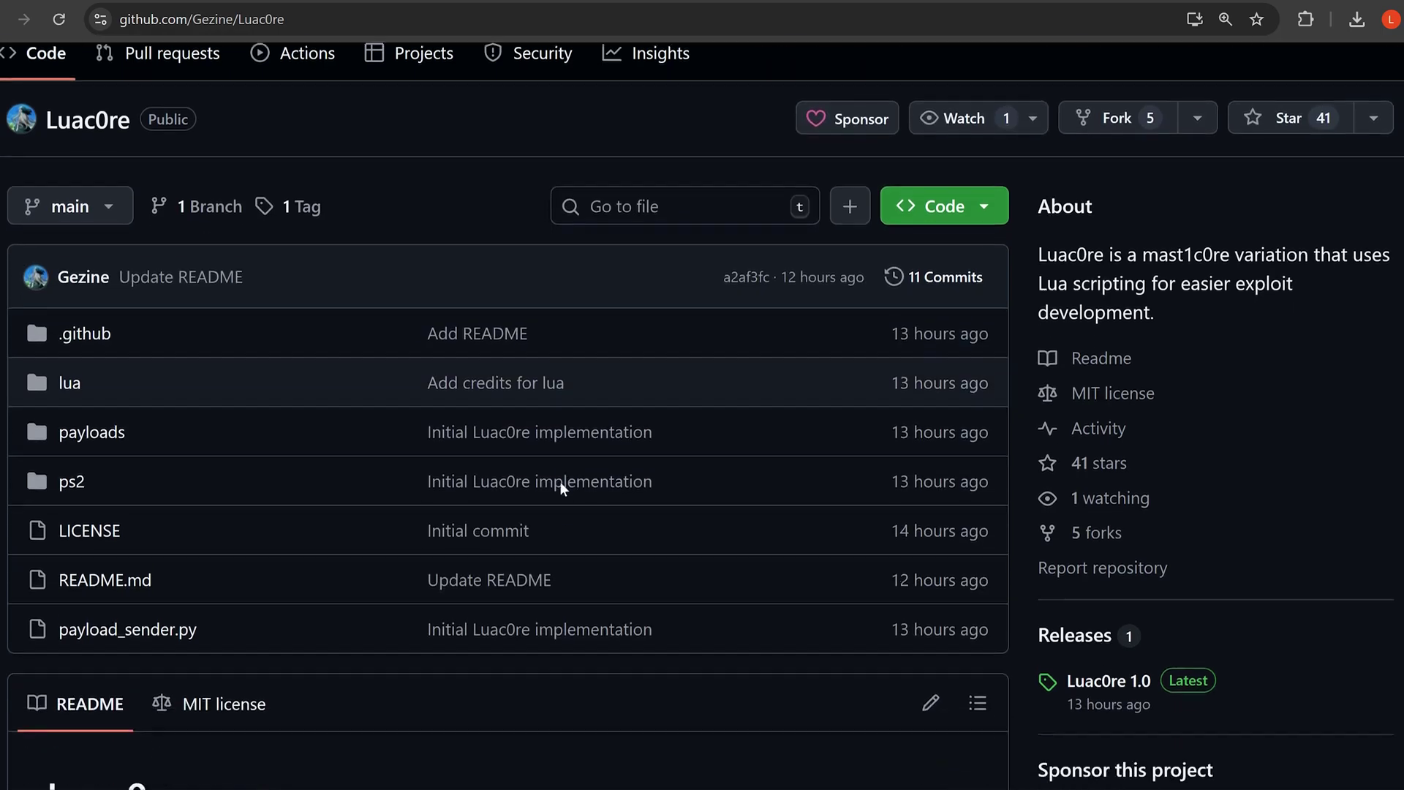
pyautogui.scroll(-2, 561, 482)
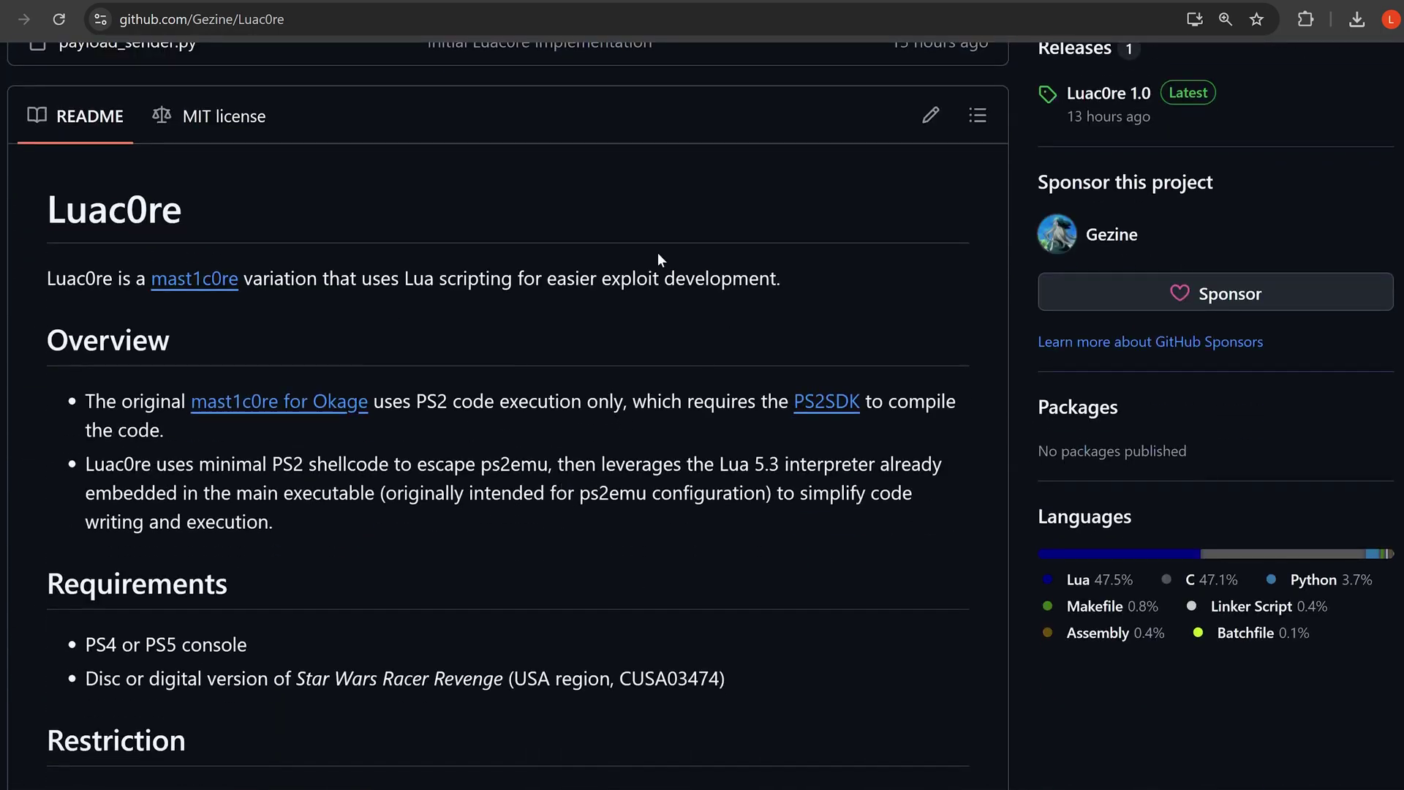
pyautogui.scroll(-6, 584, 484)
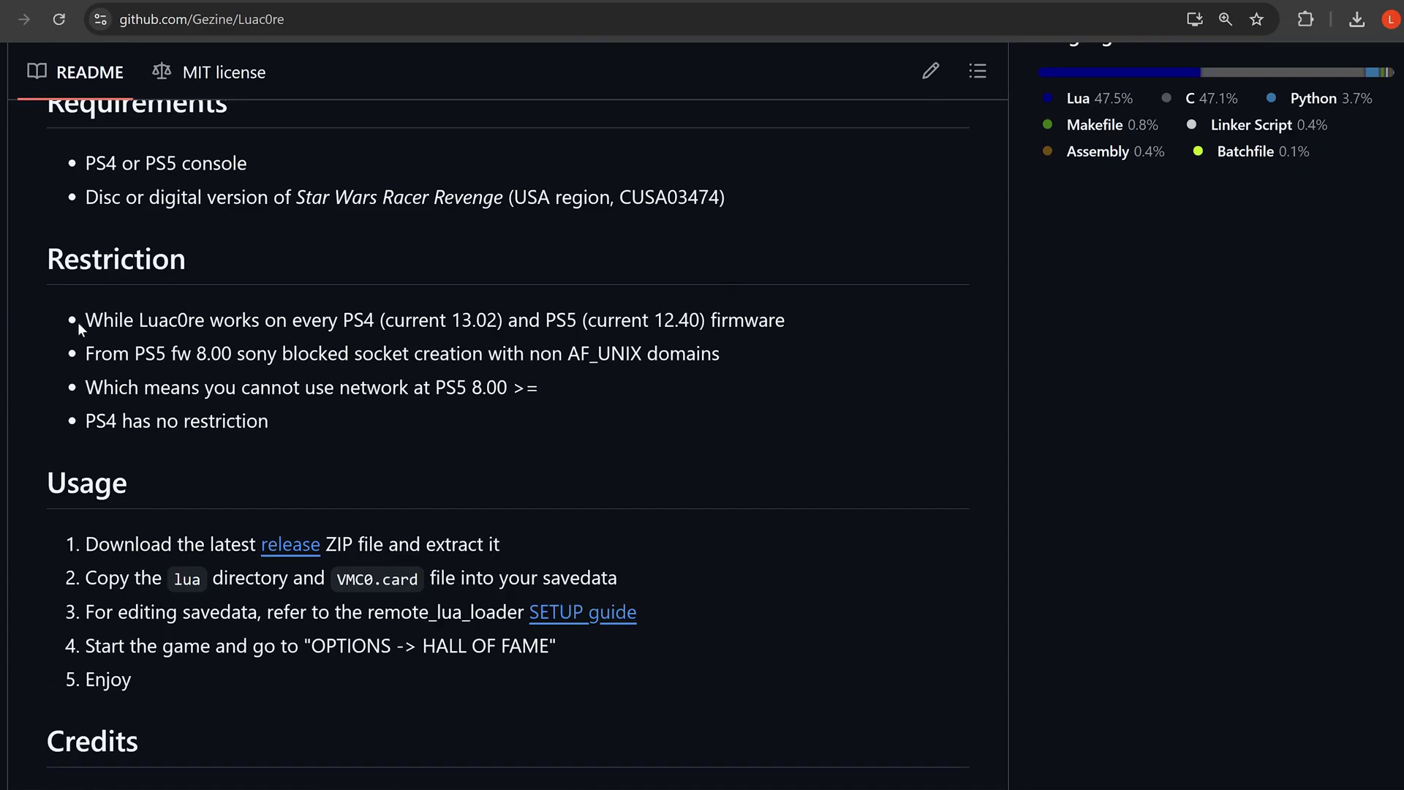
pyautogui.scroll(-1, 102, 284)
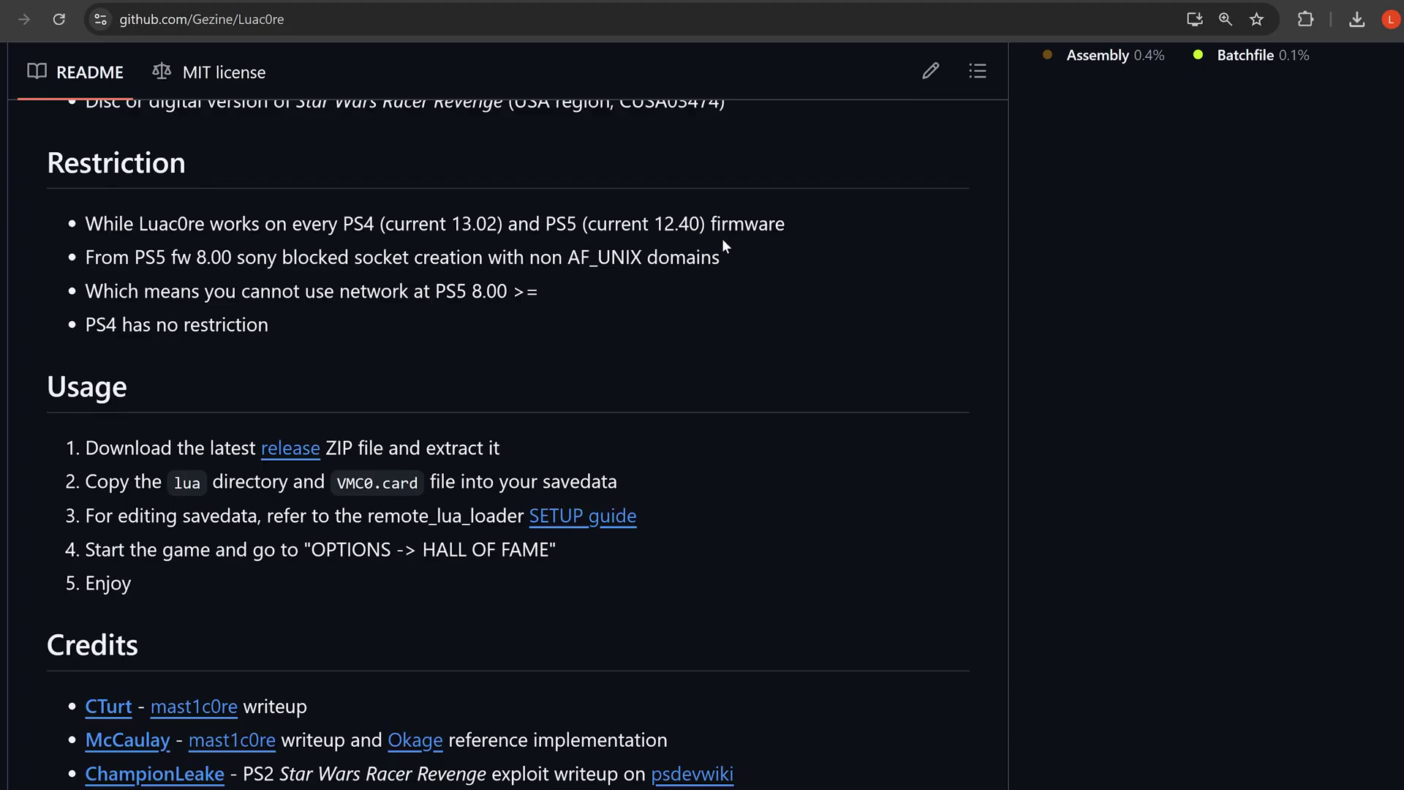
# - Highlight each Restriction line: supported firmware, PS5 8.00 blocking sockets, network unusable on 8.00+, PS4 unrestricted
pyautogui.moveTo(784, 223); pyautogui.dragTo(46, 223)
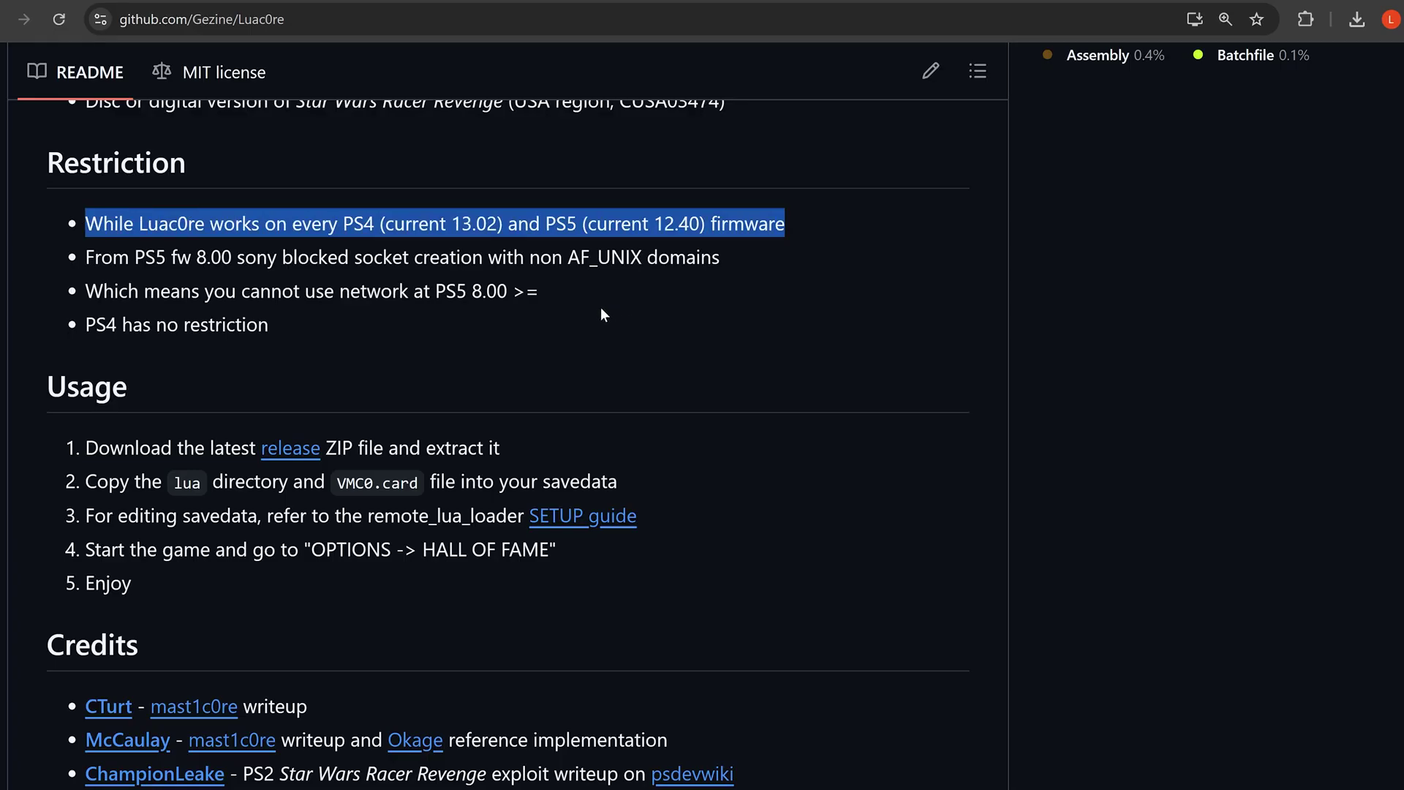
pyautogui.click(786, 255)
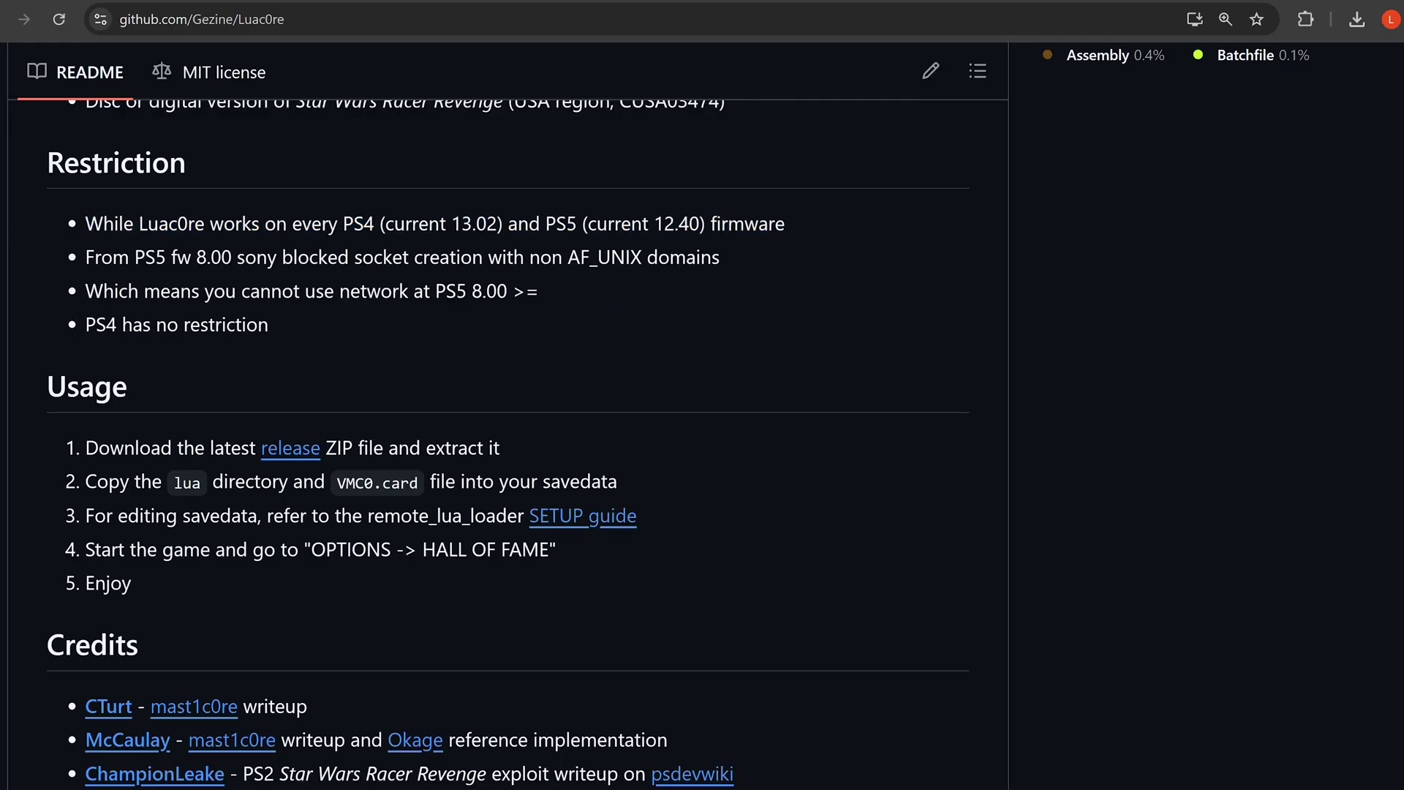
pyautogui.moveTo(84, 258); pyautogui.dragTo(746, 259)
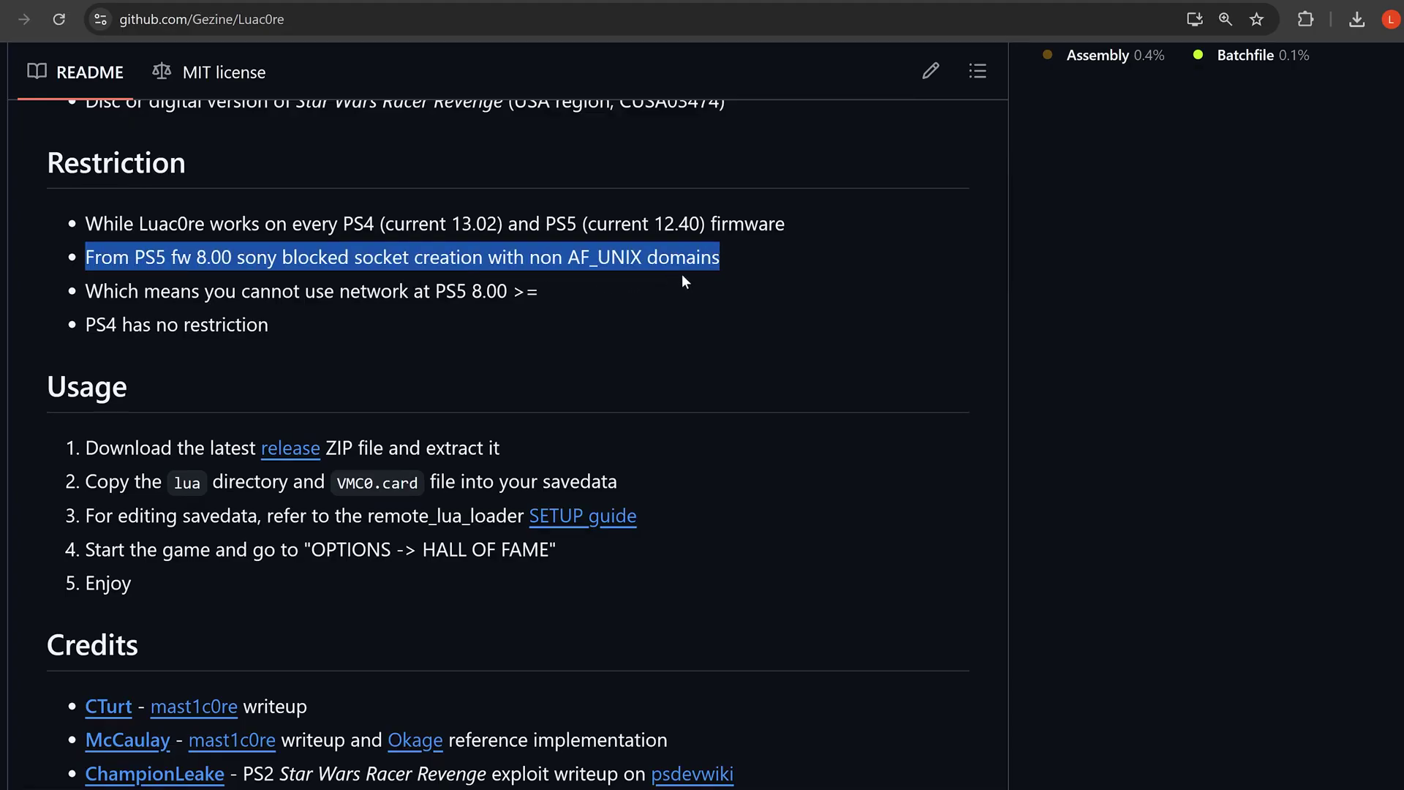
pyautogui.moveTo(84, 291); pyautogui.dragTo(554, 290)
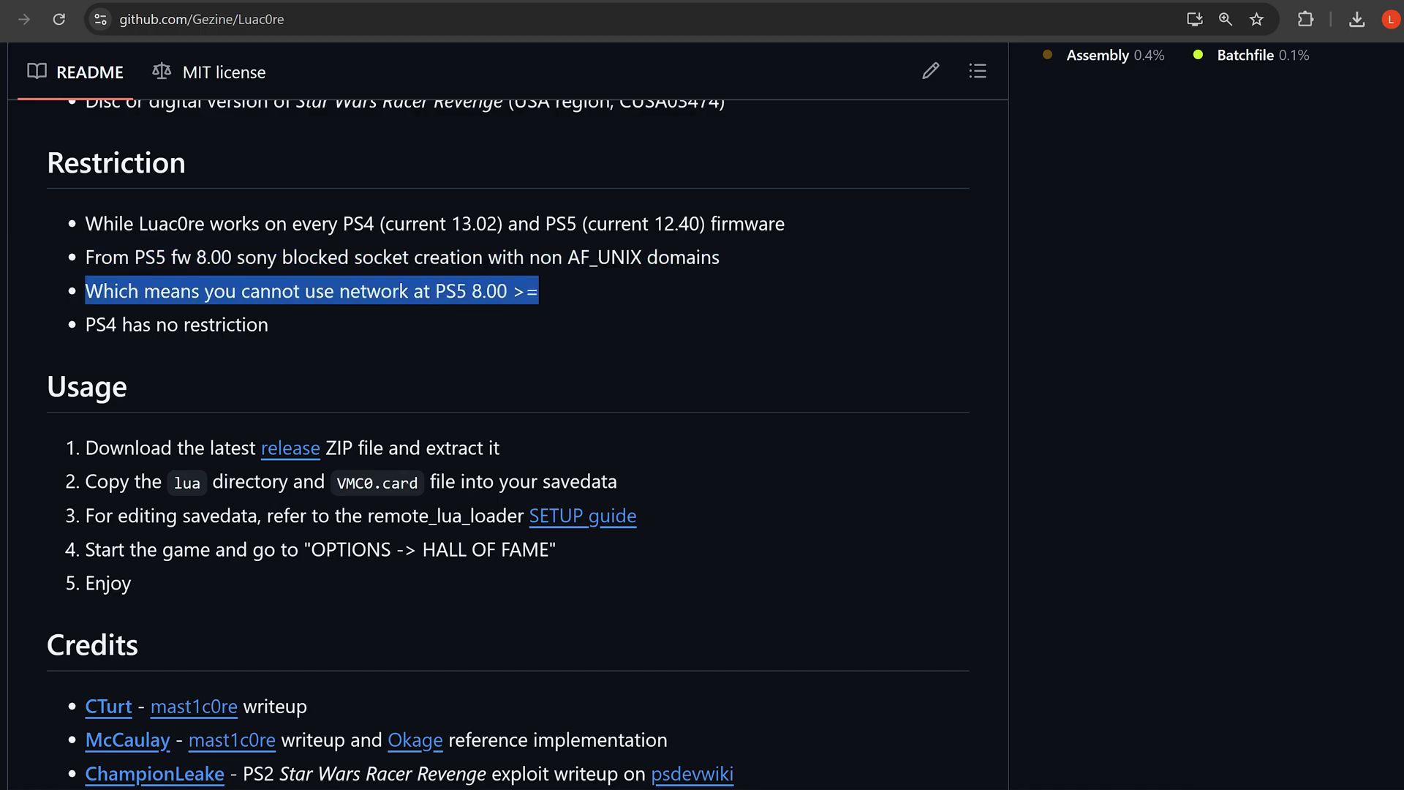
pyautogui.moveTo(80, 325); pyautogui.dragTo(352, 332)
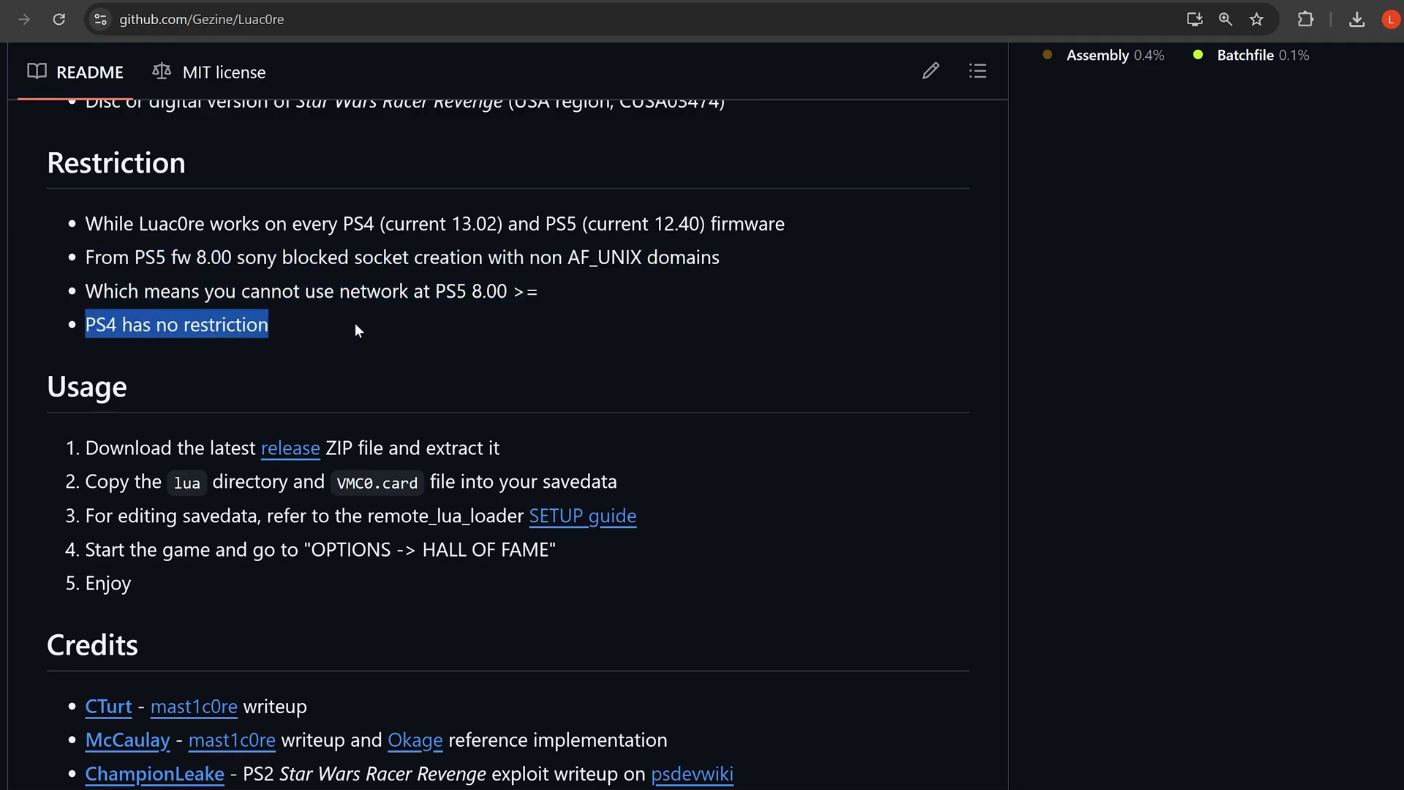
# - Clear the highlight and scroll back up to the repository's file list
pyautogui.scroll(1, 415, 352)
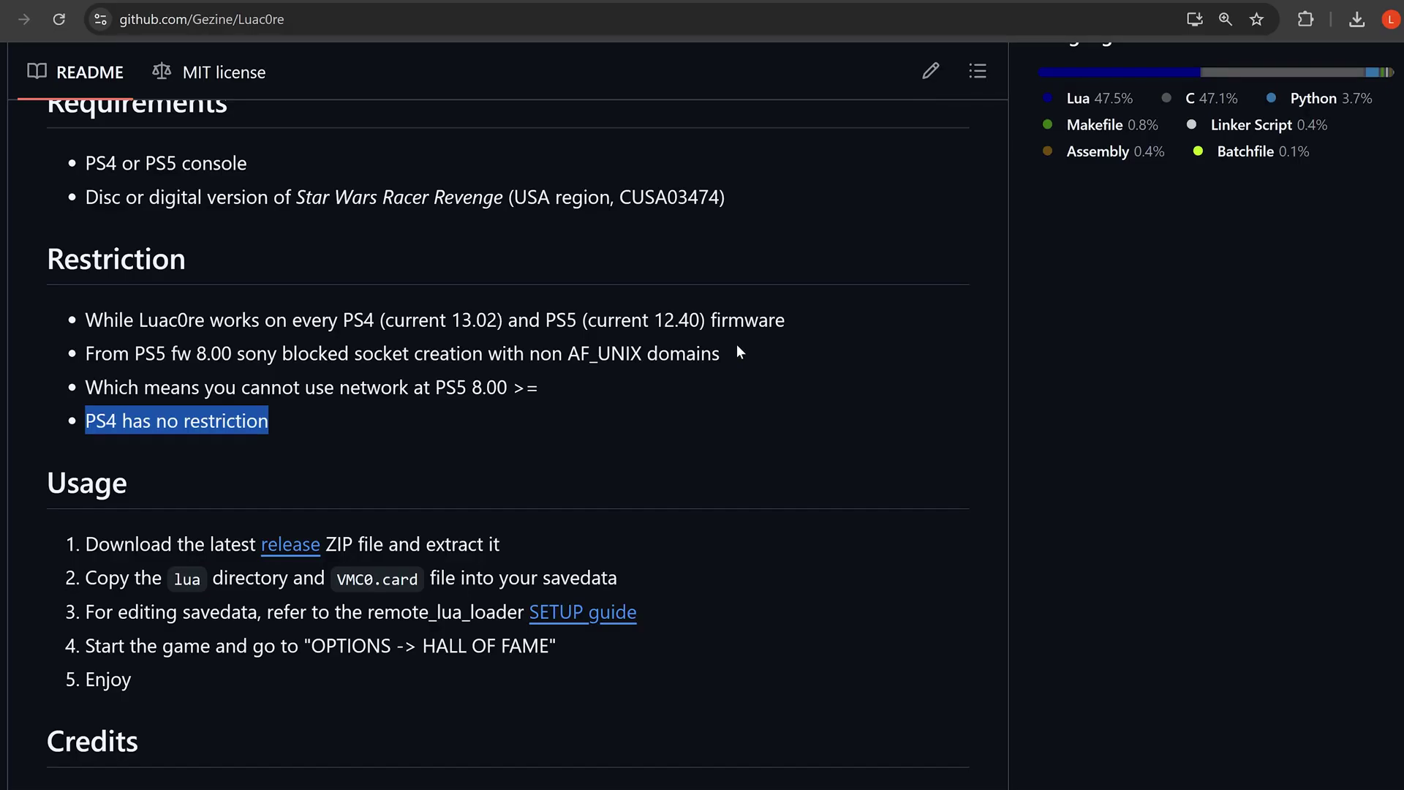
pyautogui.click(621, 381)
pyautogui.scroll(10, 760, 369)
pyautogui.scroll(5, 728, 483)
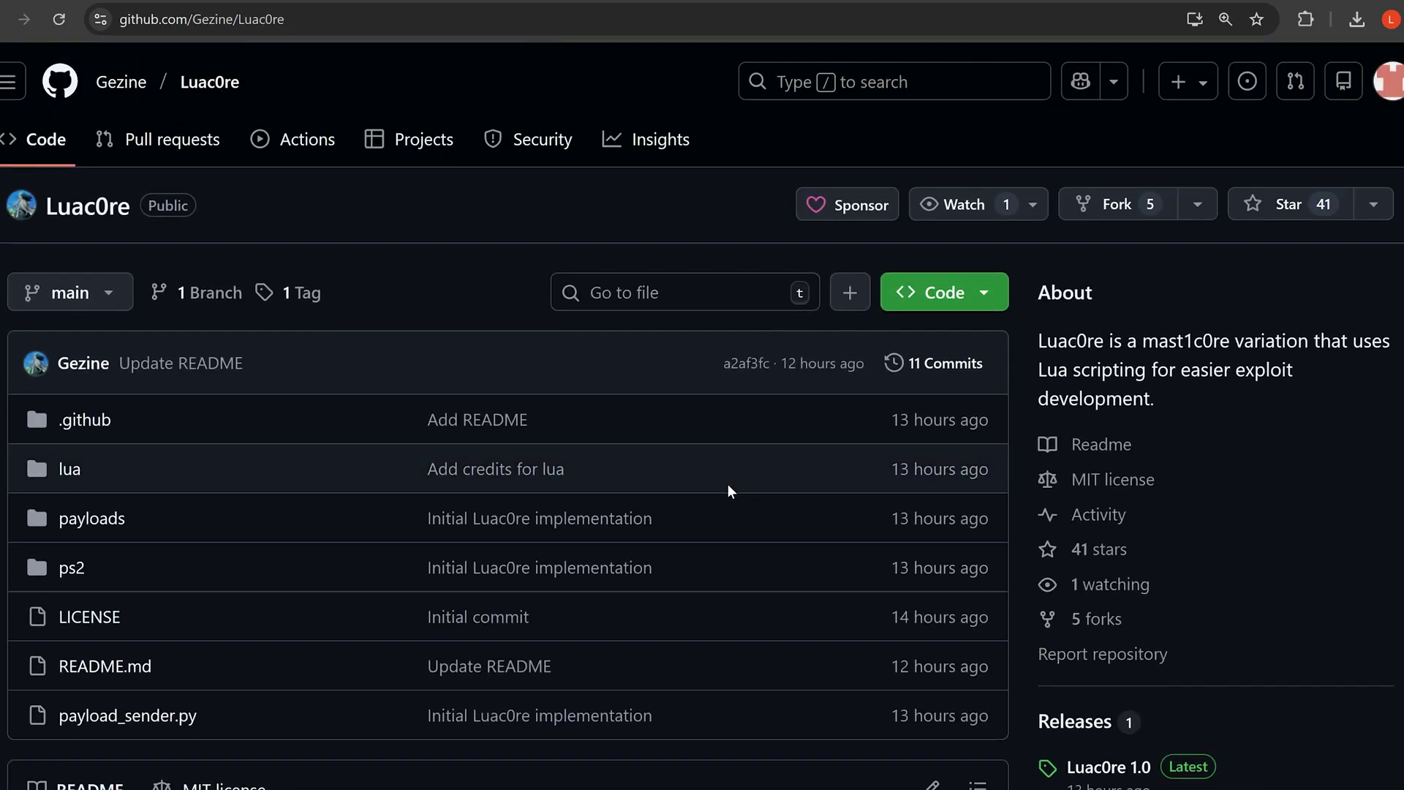
pyautogui.scroll(-1, 727, 483)
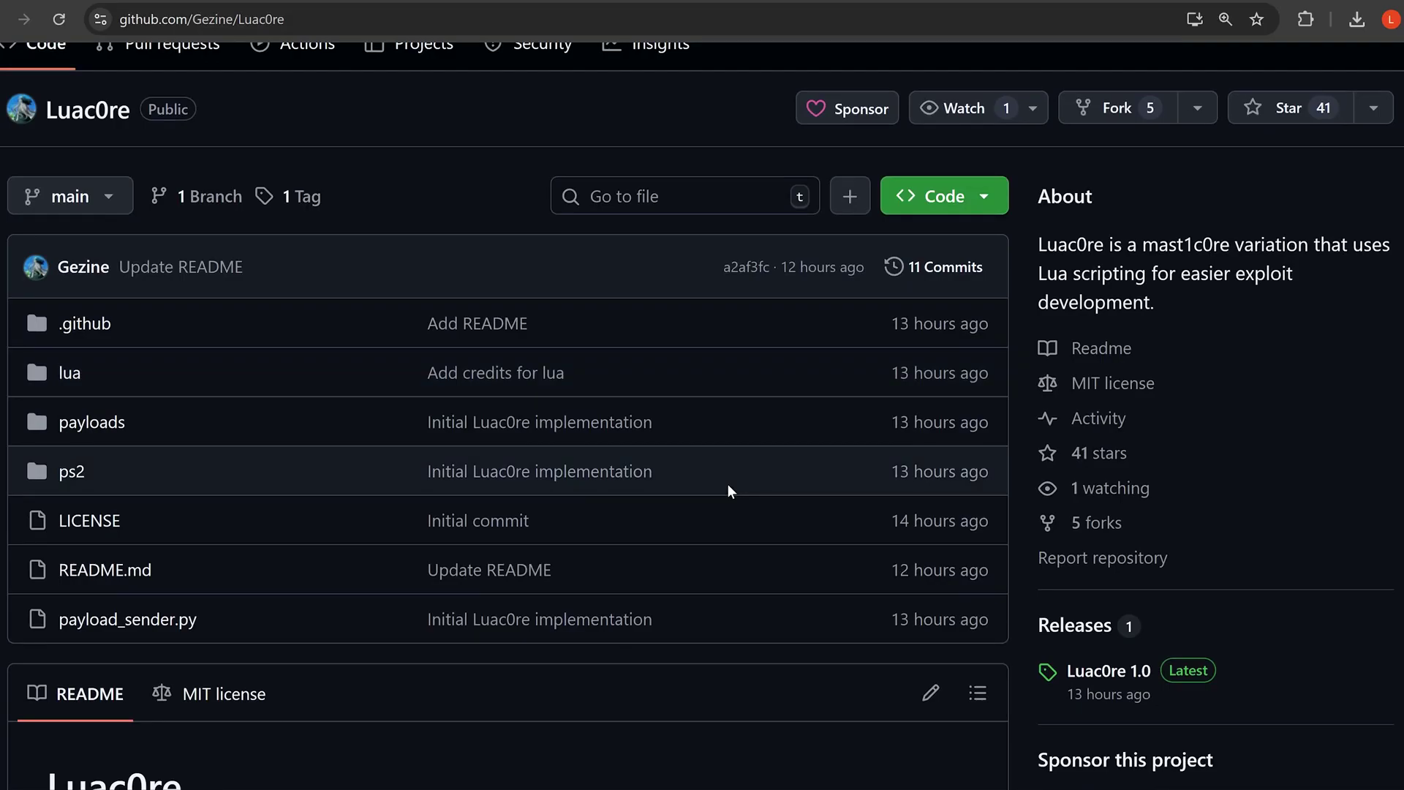
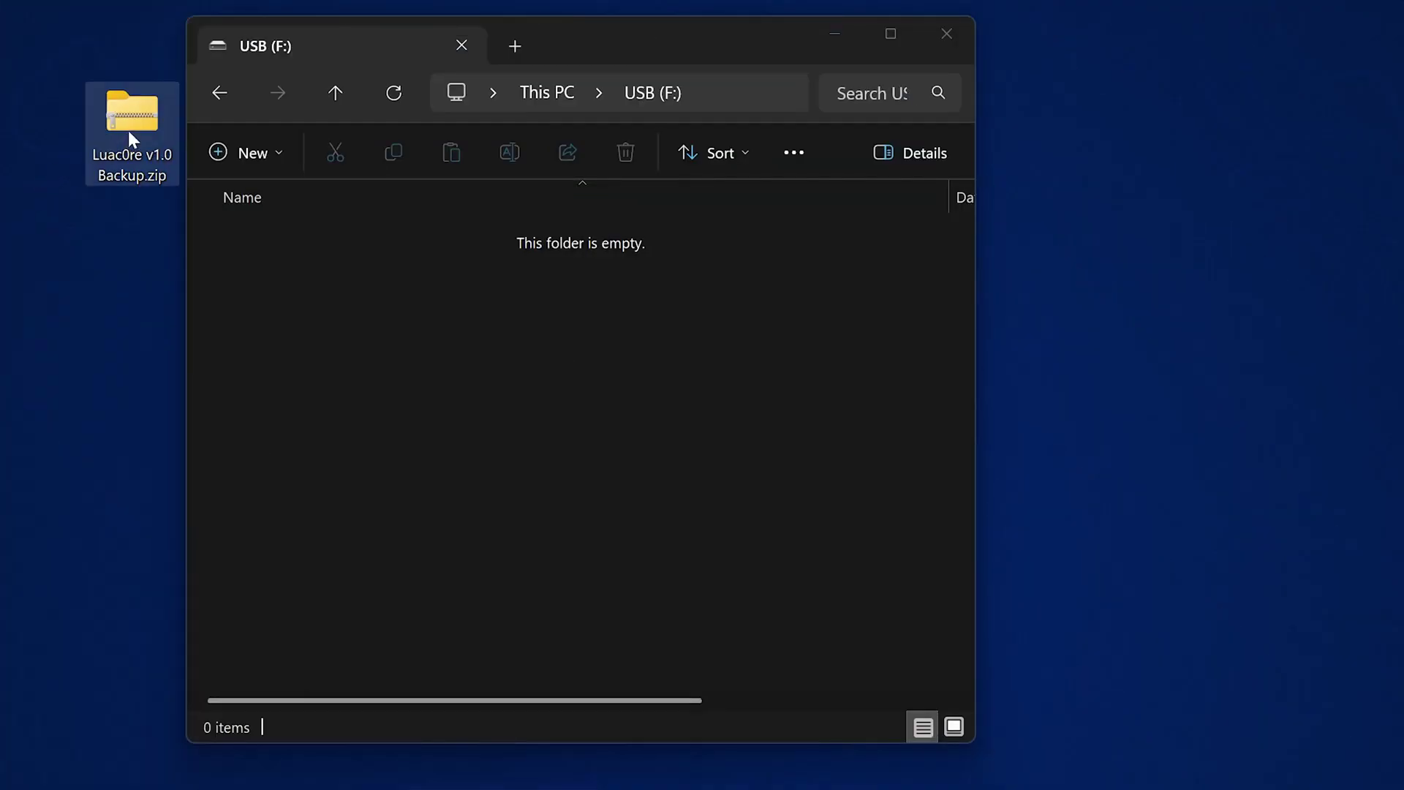
# - Open Luac0re v1.0 Backup.zip and drag its PS5 folder onto USB (F:) to start copying
pyautogui.doubleClick(128, 131)
pyautogui.moveTo(607, 79); pyautogui.dragTo(911, 90)
pyautogui.moveTo(604, 278); pyautogui.dragTo(392, 288)
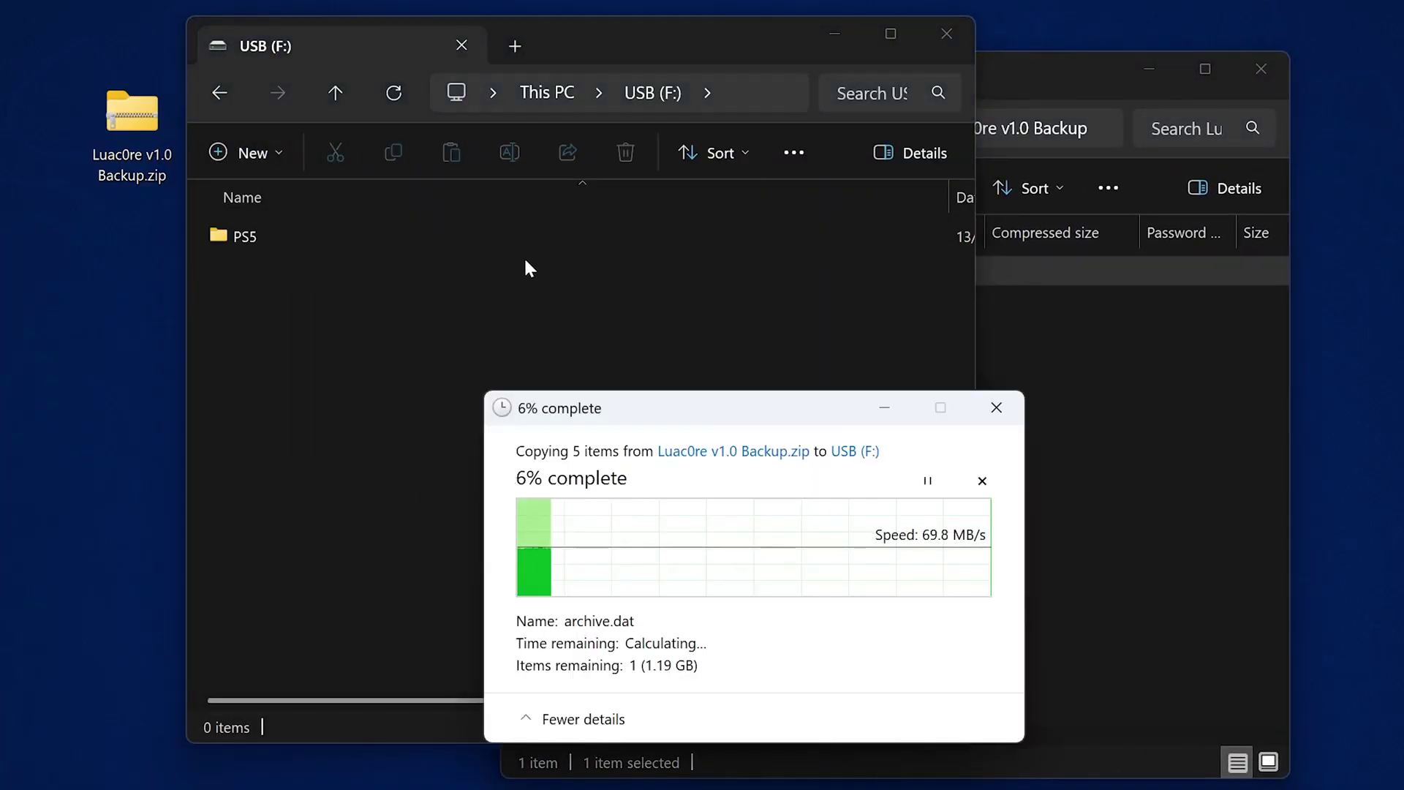
pyautogui.moveTo(624, 407); pyautogui.dragTo(514, 338)
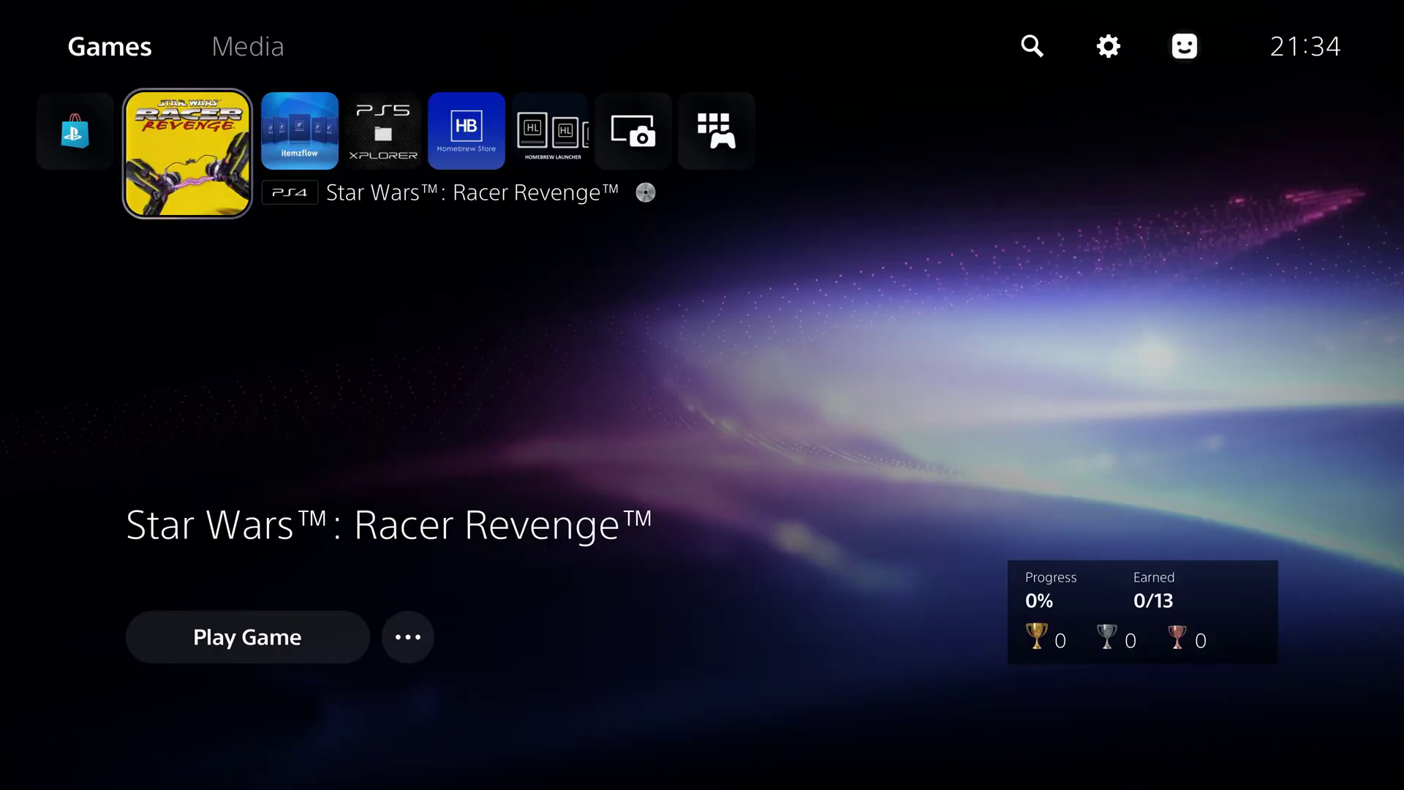
# - Restore the PS5 from the luac0re 1.0 backup under System > Back Up and Restore, confirming the restart
pyautogui.press('Up')
pyautogui.press('Right')
pyautogui.press('Right')
pyautogui.press('Right')
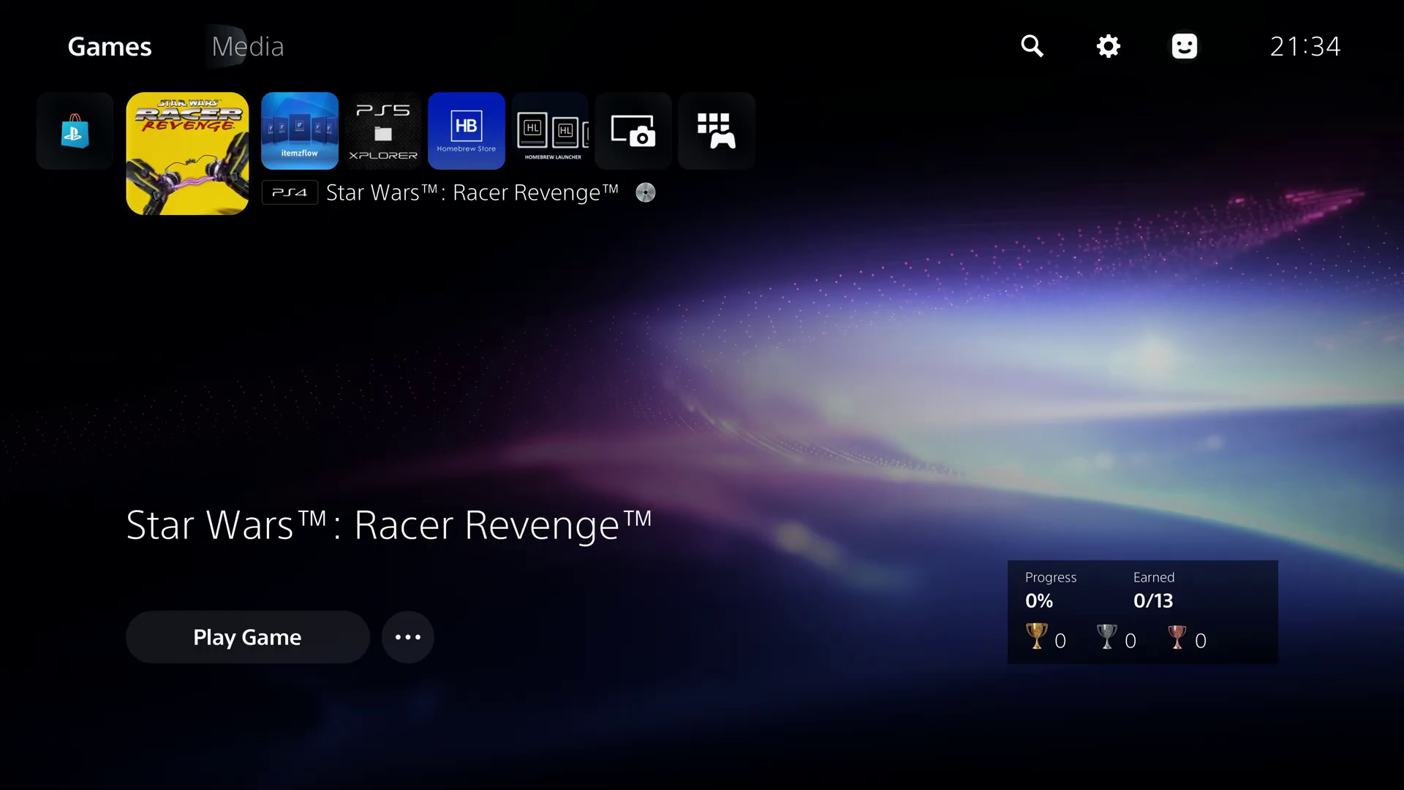
pyautogui.press('Return')
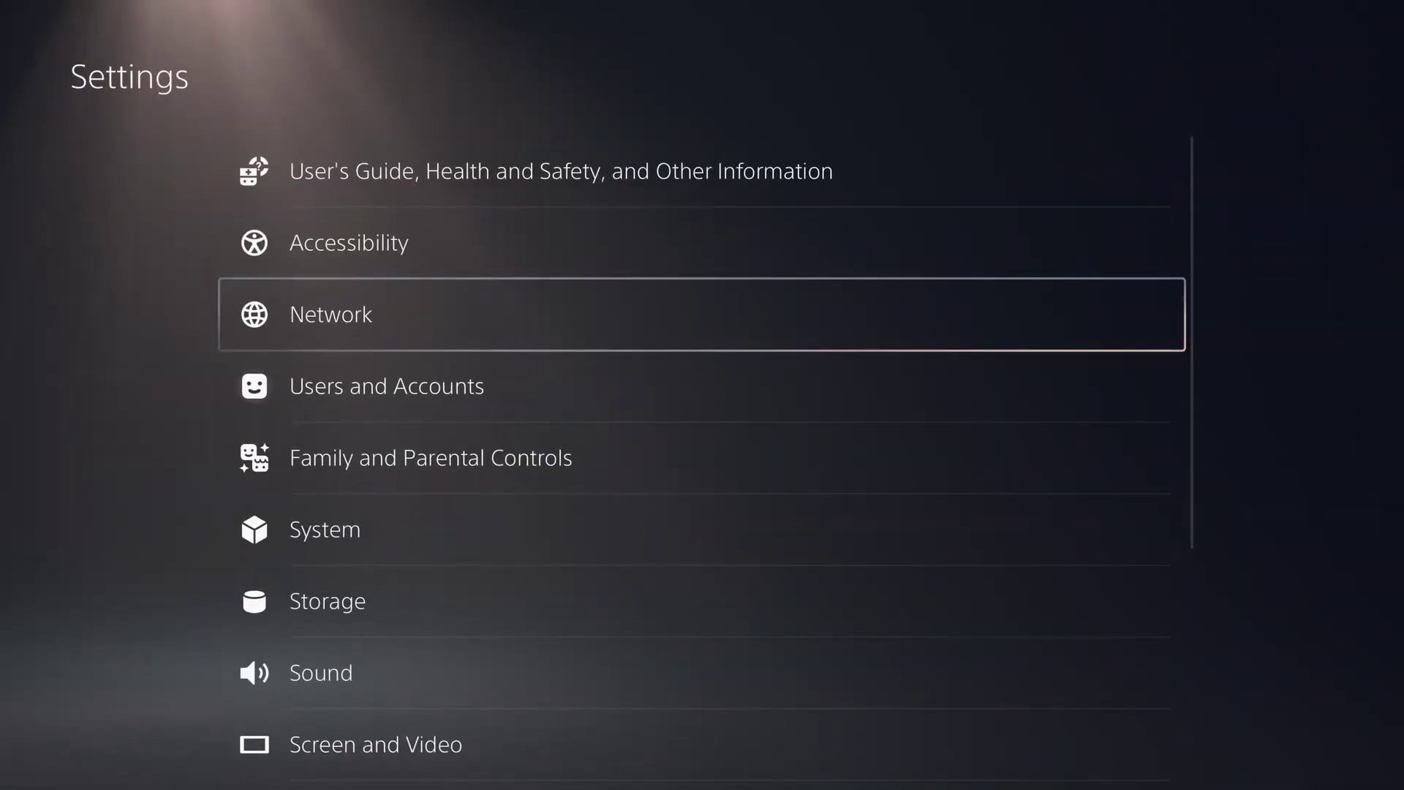
pyautogui.press('Down')
pyautogui.press('Return')
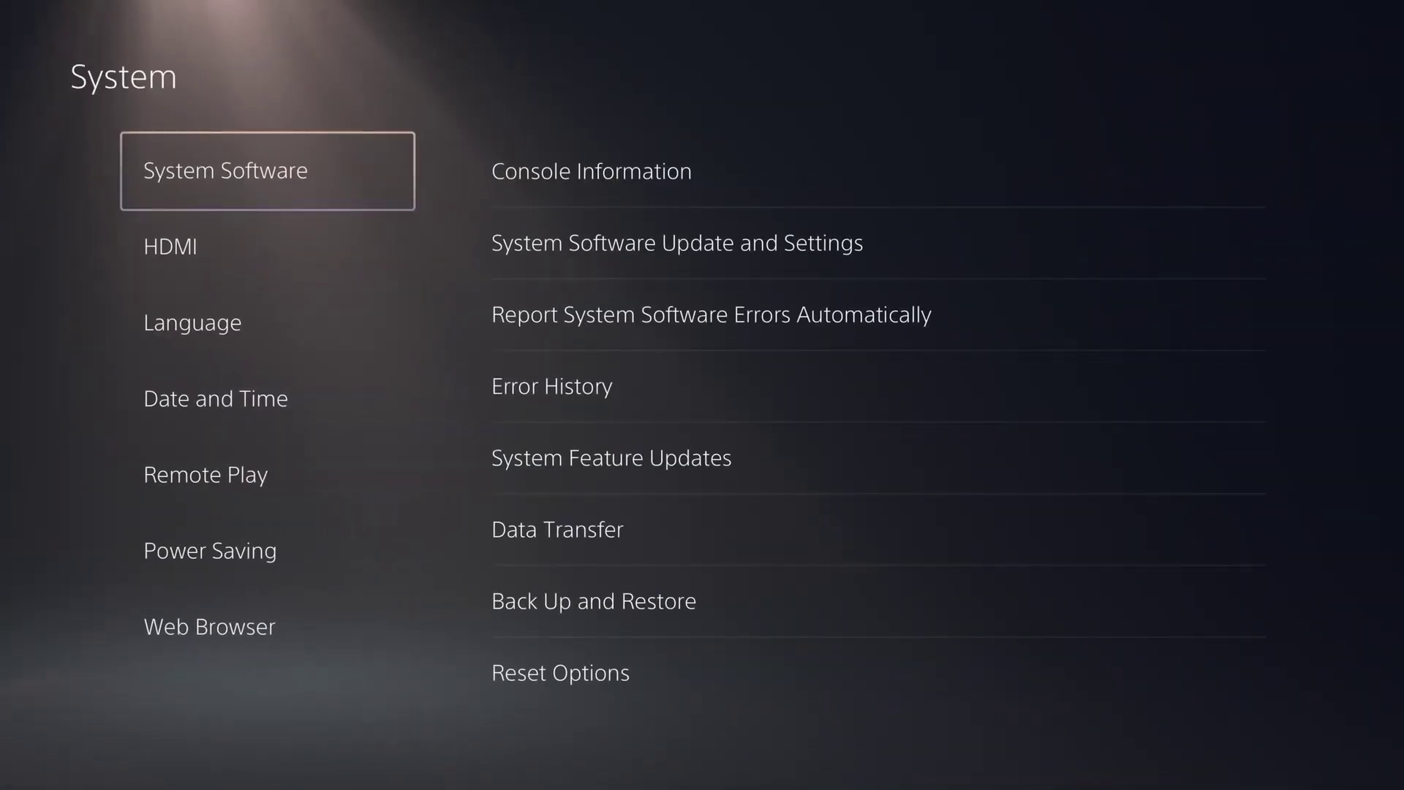
pyautogui.press('Right')
pyautogui.press('Down')
pyautogui.press('Down')
pyautogui.press('Down')
pyautogui.press('Down')
pyautogui.press('Down')
pyautogui.press('Down')
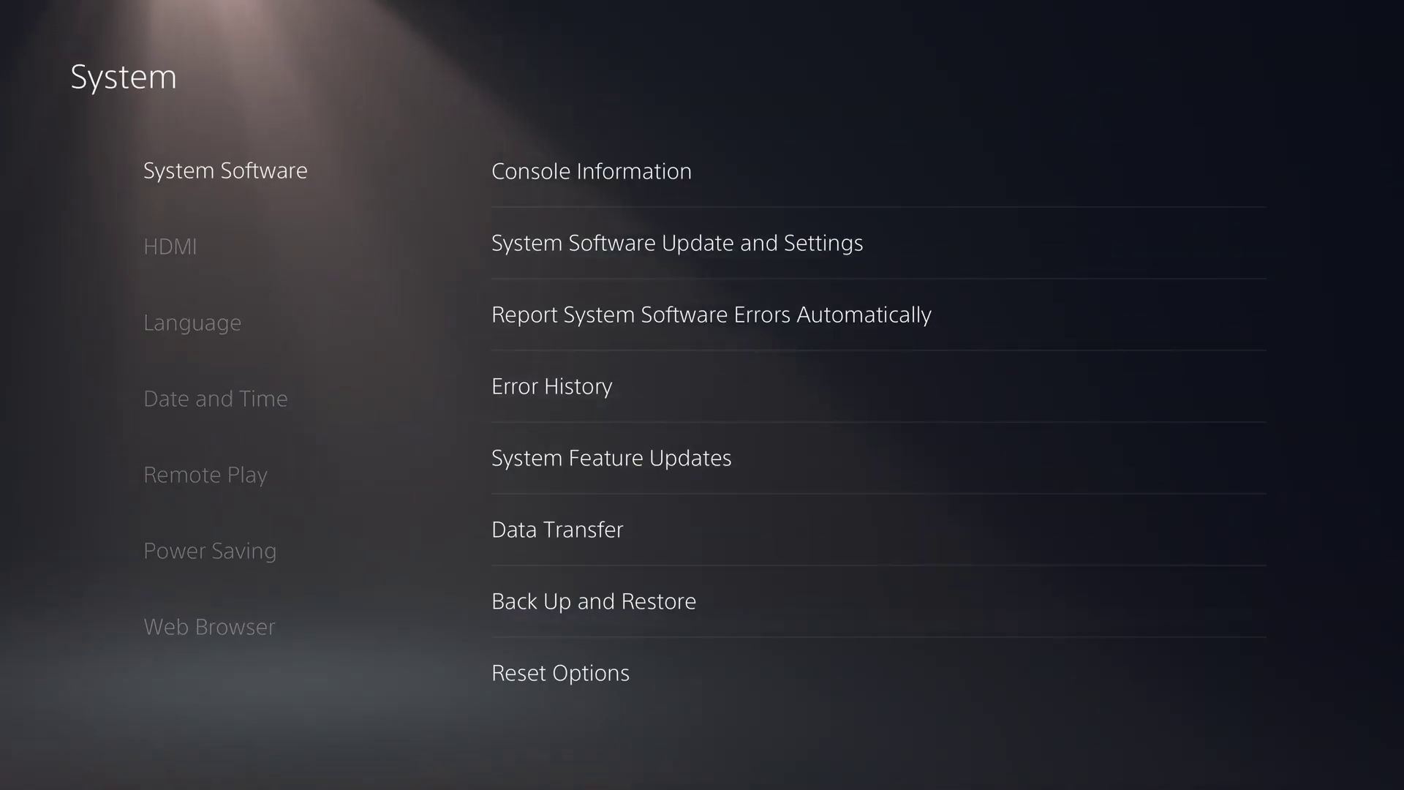
pyautogui.press('Return')
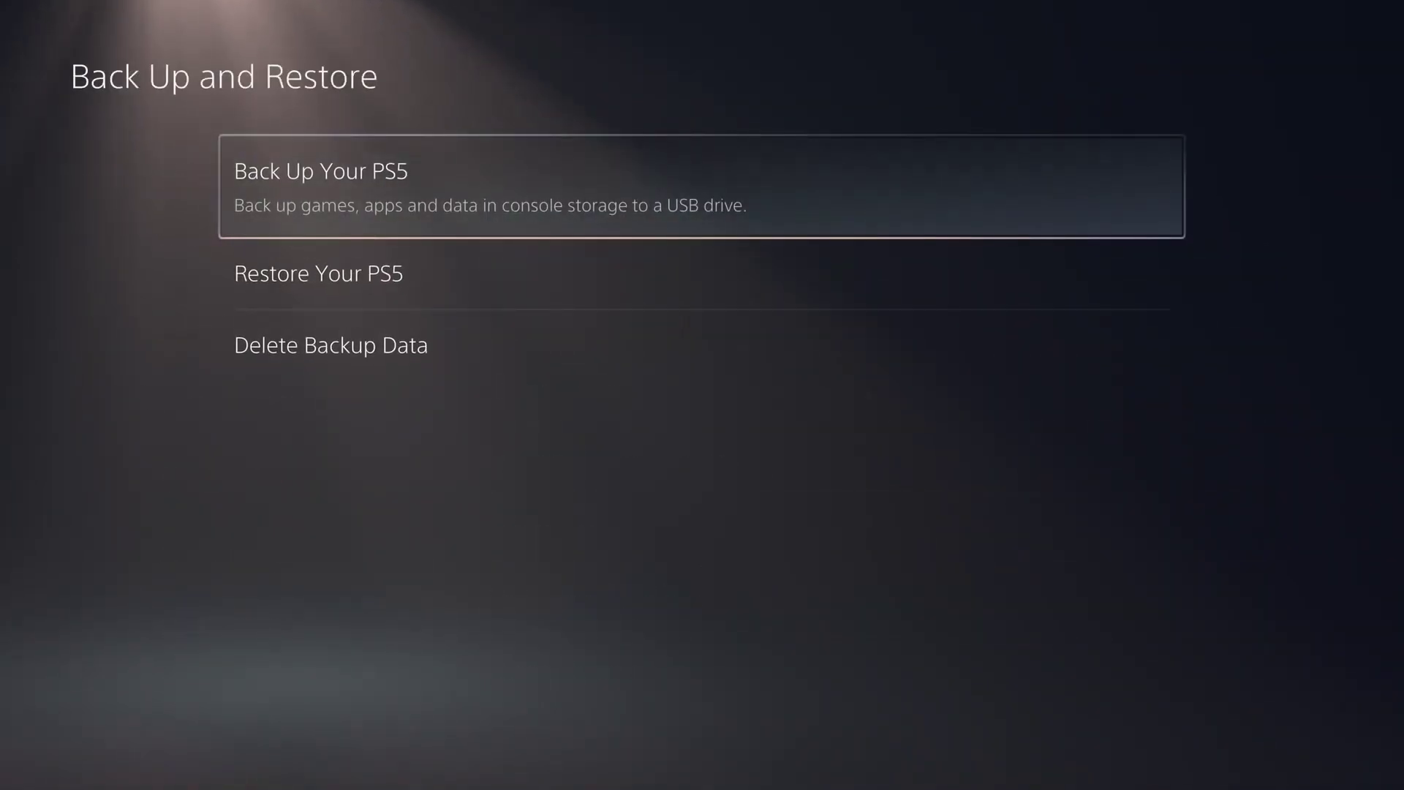
pyautogui.press('Down')
pyautogui.press('Return')
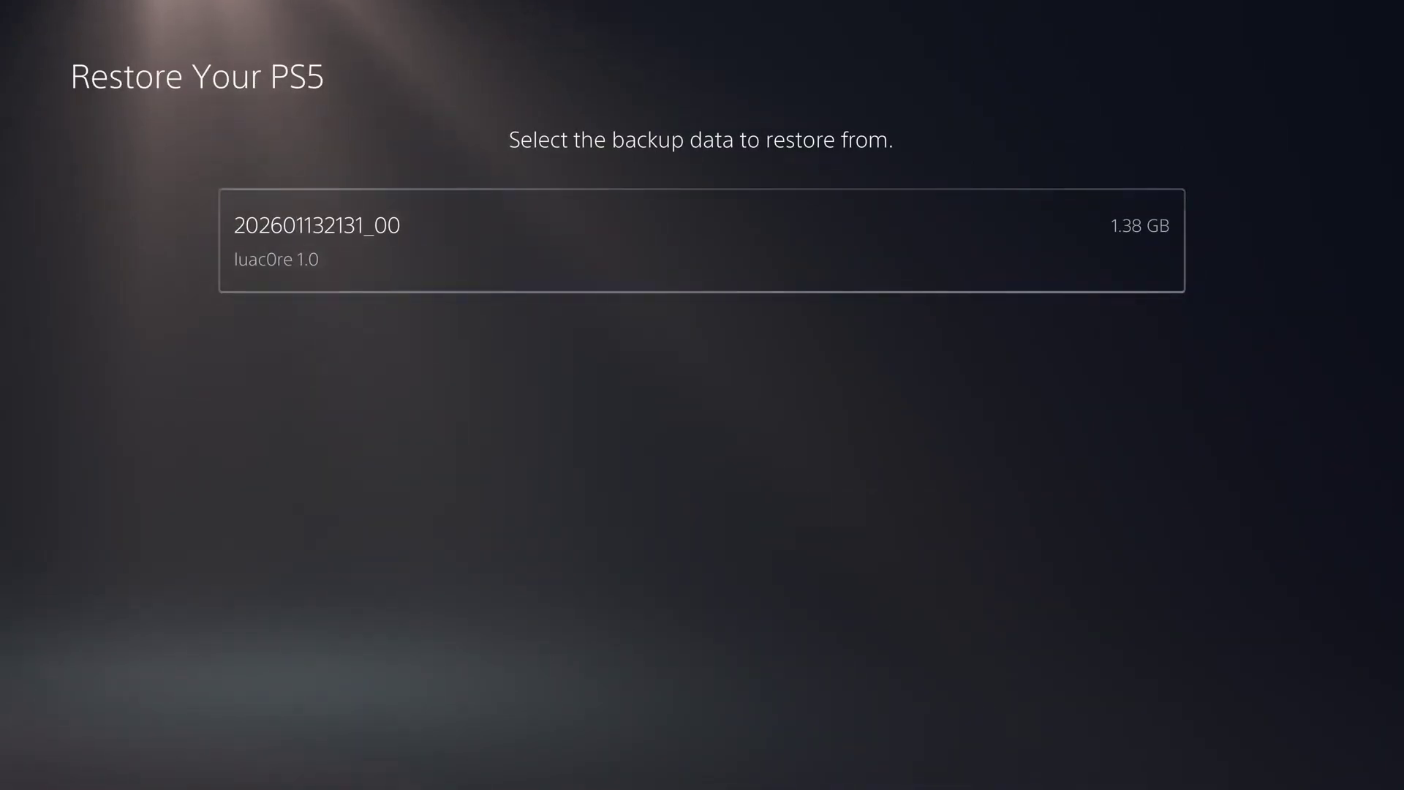
pyautogui.press('Return')
pyautogui.press('Return')
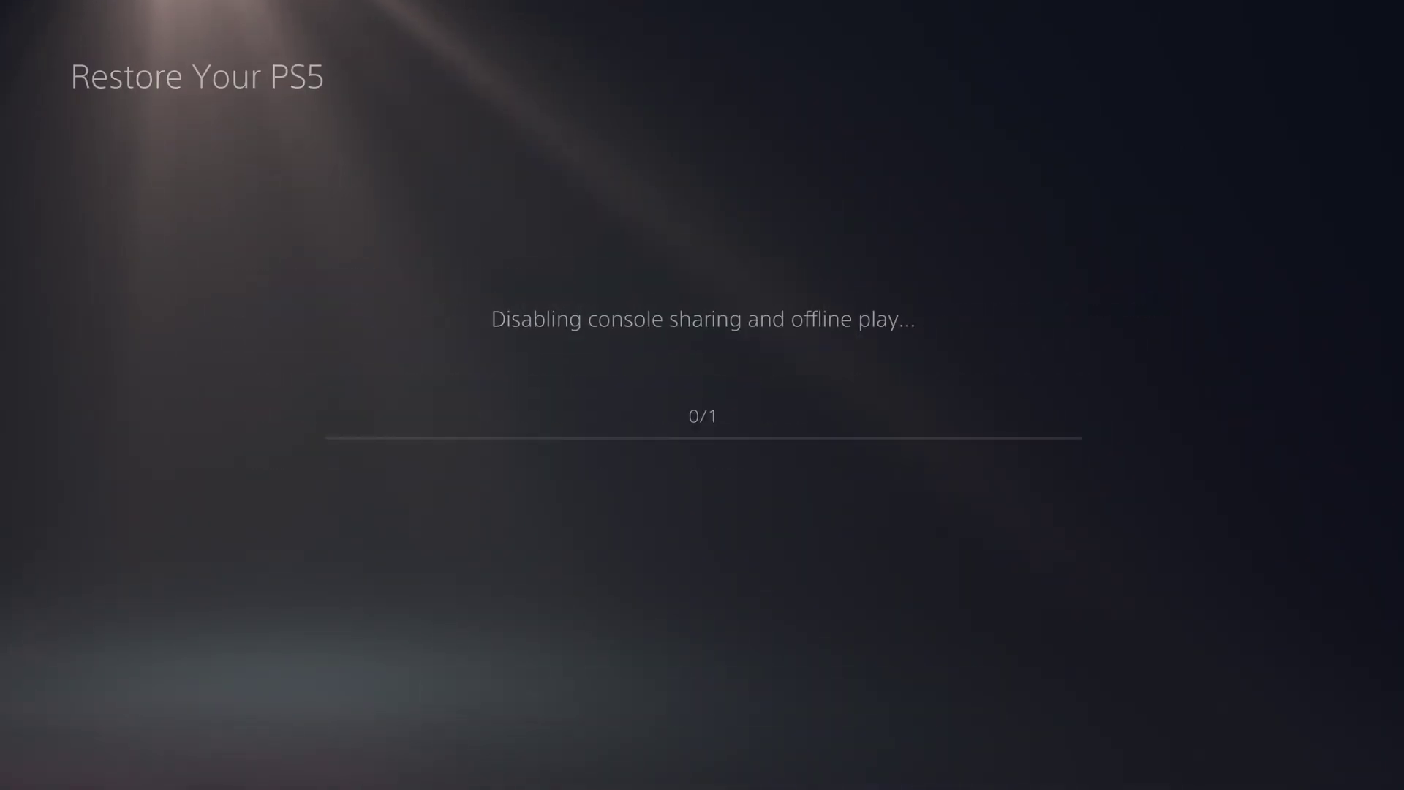
pyautogui.press('Right')
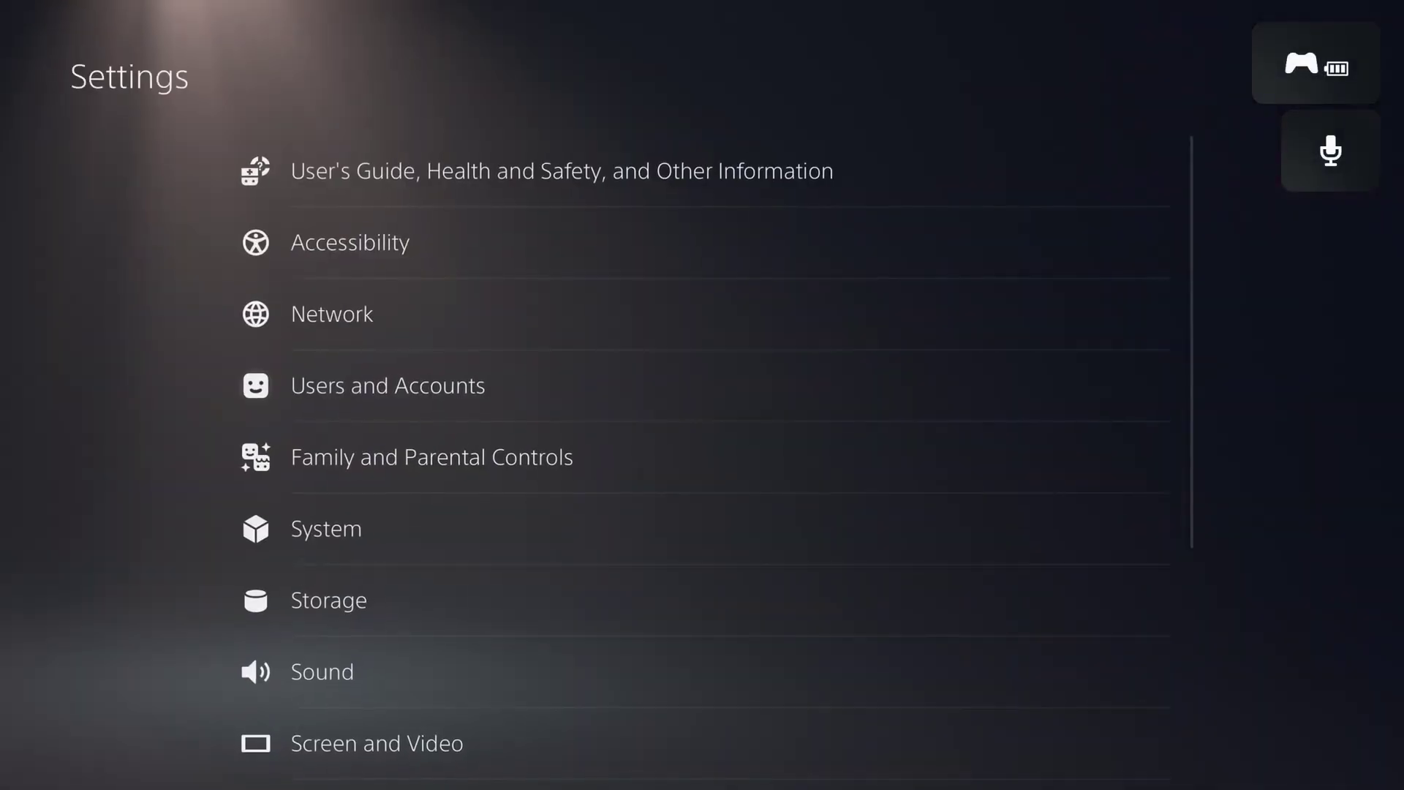
# - Open Storage > Saved Data > PS4 Games and show the Star Wars: Racer Revenge save details
pyautogui.press('Down')
pyautogui.press('Down')
pyautogui.press('Down')
pyautogui.press('Down')
pyautogui.press('Down')
pyautogui.press('Down')
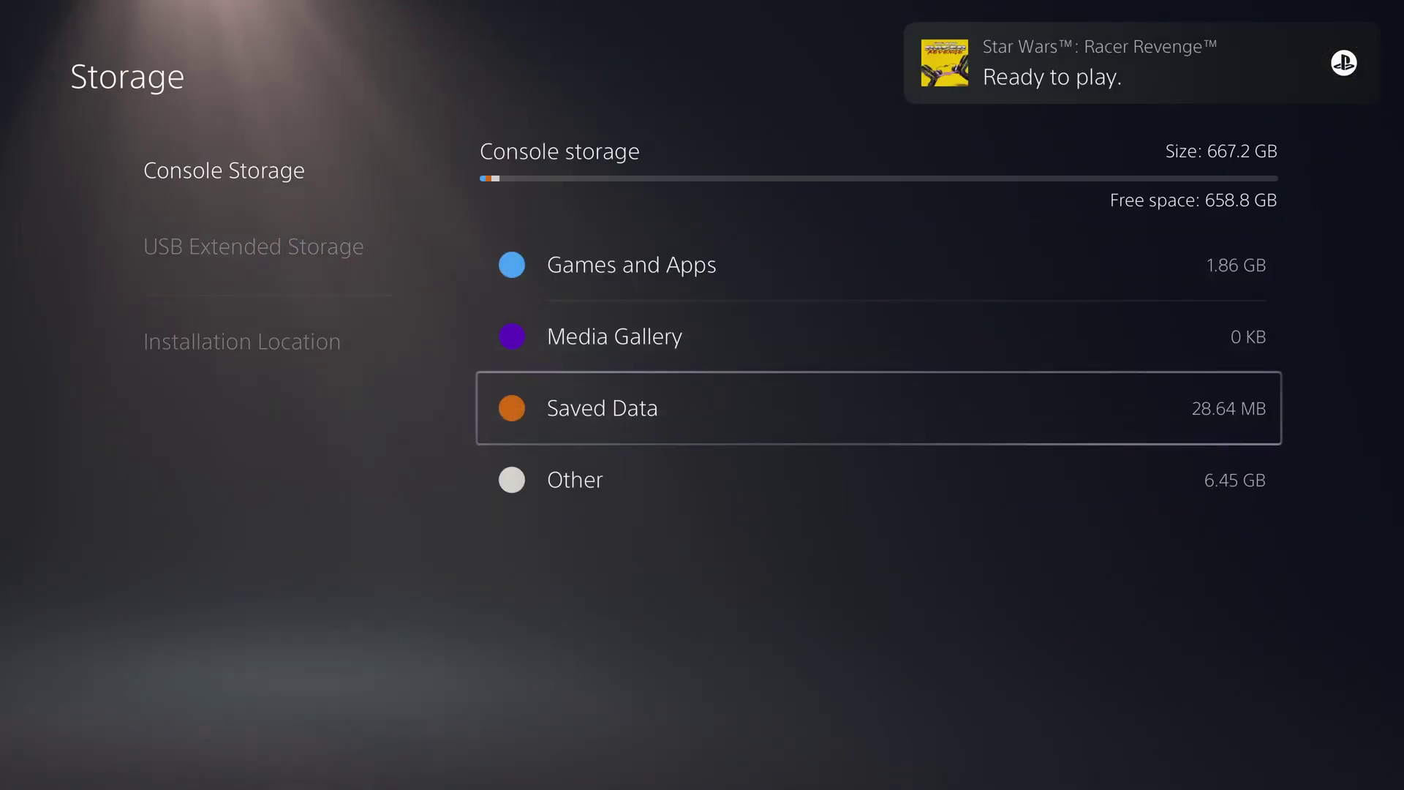
pyautogui.press('Return')
pyautogui.press('Down')
pyautogui.press('Return')
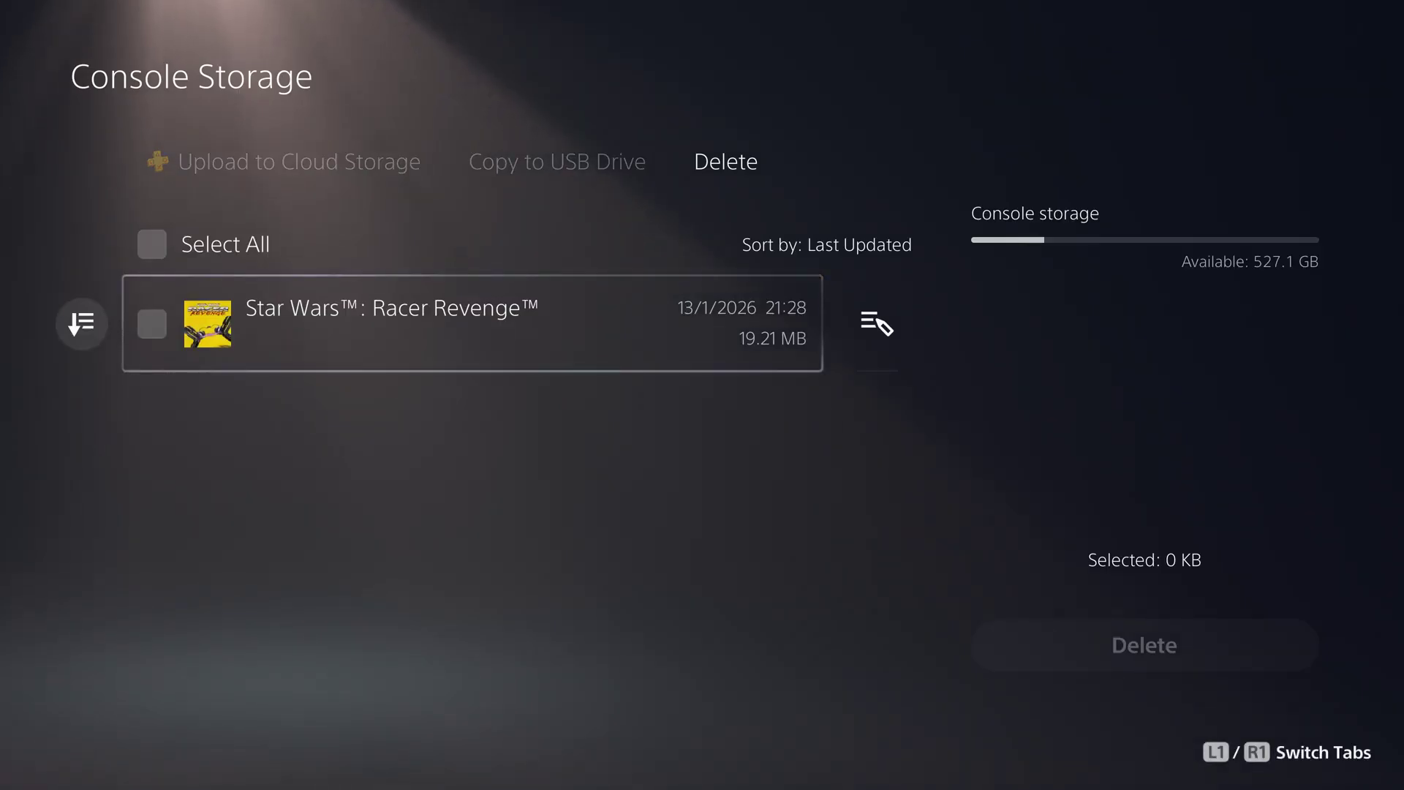
pyautogui.press('Right')
pyautogui.press('Return')
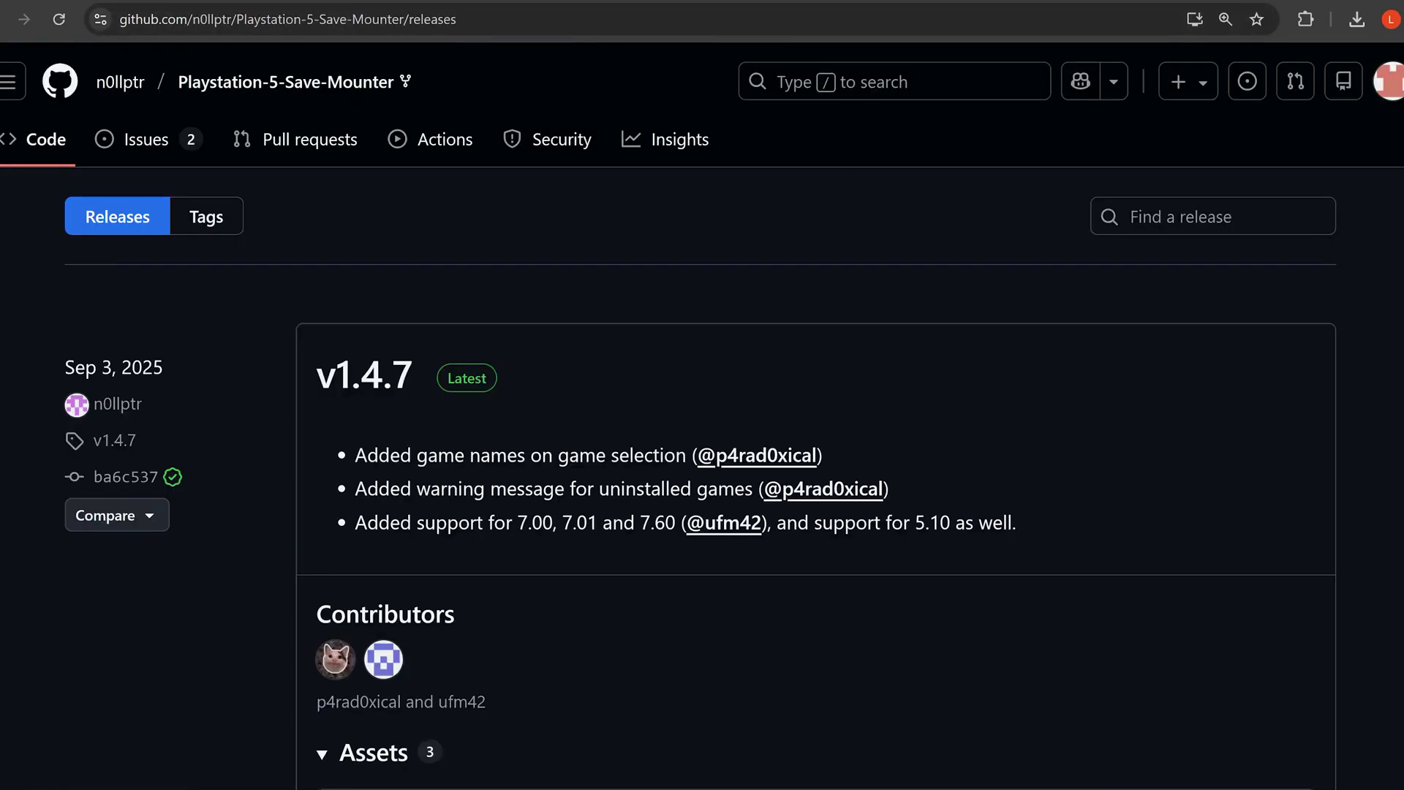
# - Scroll the release page down to its Assets list
pyautogui.scroll(-5, 589, 475)
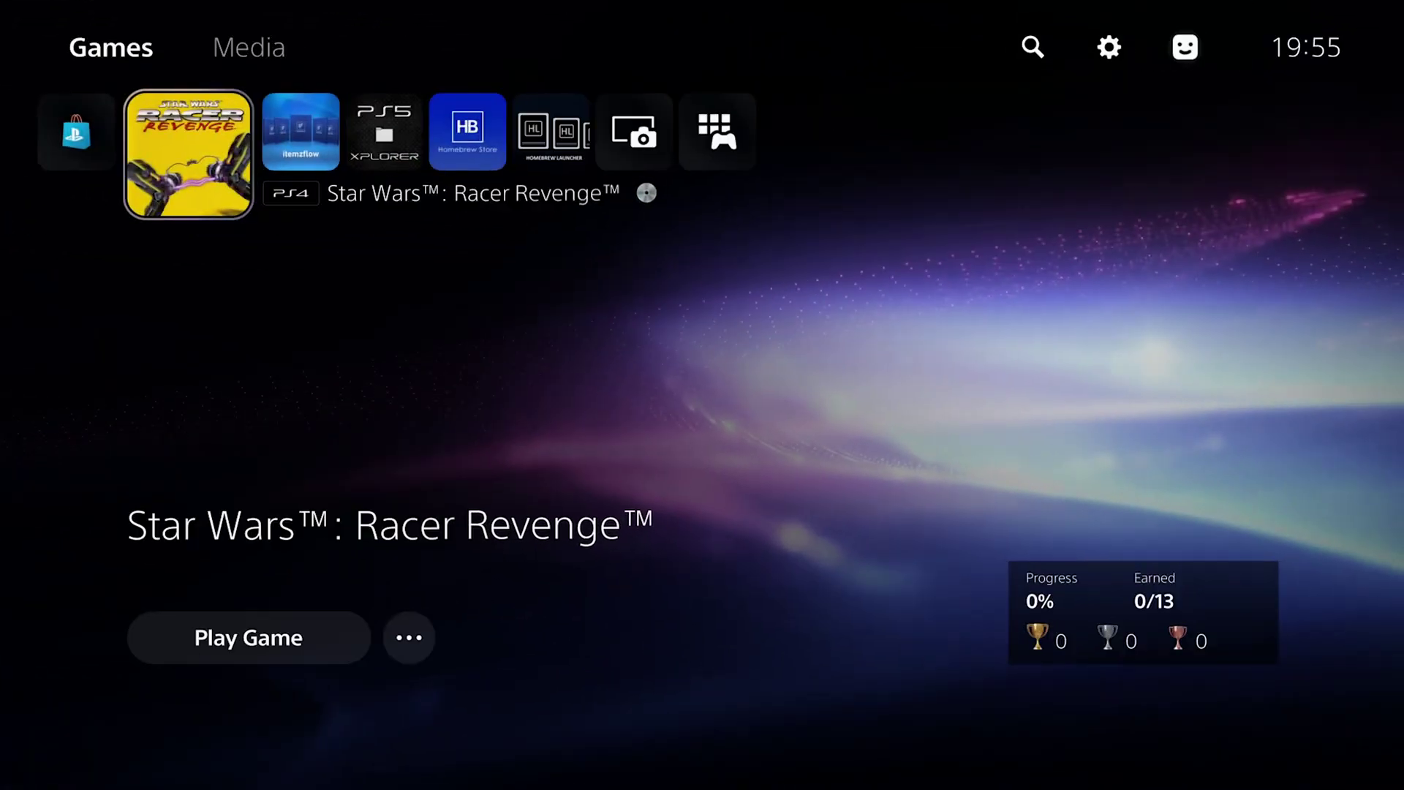
# - Open the etaHEN Toolbox from Settings, look over its options, and back out
pyautogui.press('Up')
pyautogui.press('Right')
pyautogui.press('Right')
pyautogui.press('Right')
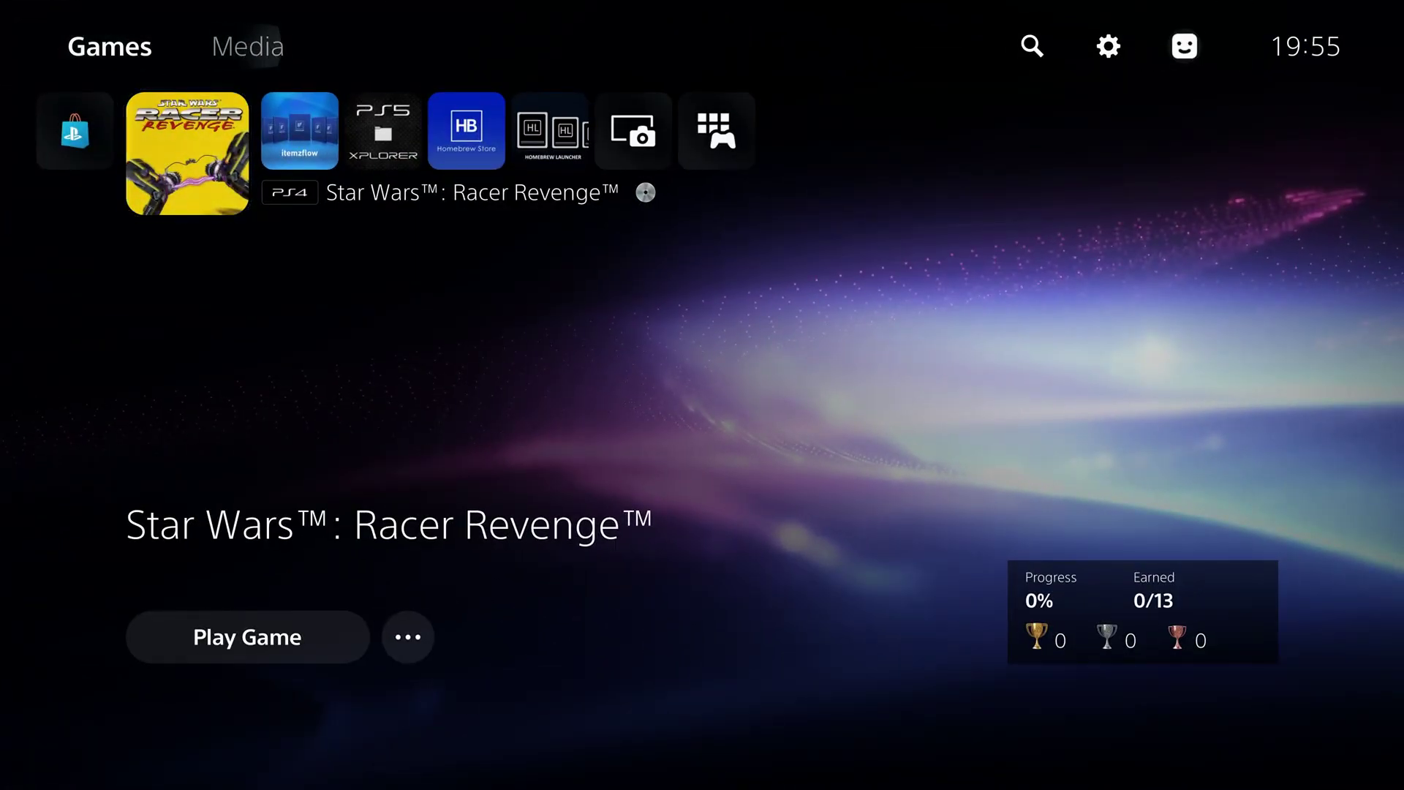
pyautogui.press('Return')
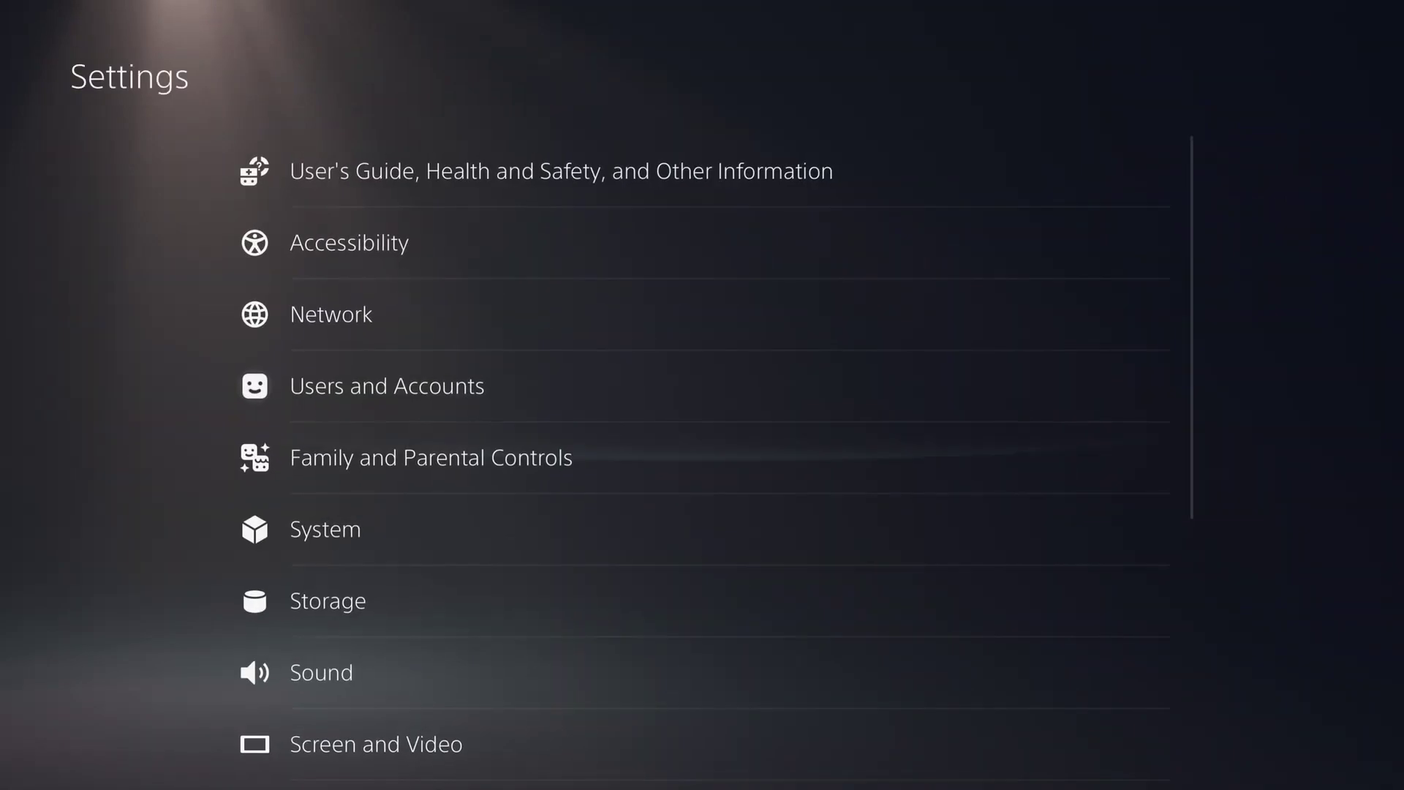
pyautogui.press('Down')
pyautogui.press('Down')
pyautogui.press('Down')
pyautogui.press('Down')
pyautogui.press('Down')
pyautogui.press('Down')
pyautogui.press('Down')
pyautogui.press('Down')
pyautogui.press('Down')
pyautogui.press('Down')
pyautogui.press('Down')
pyautogui.press('Down')
pyautogui.press('Down')
pyautogui.press('Return')
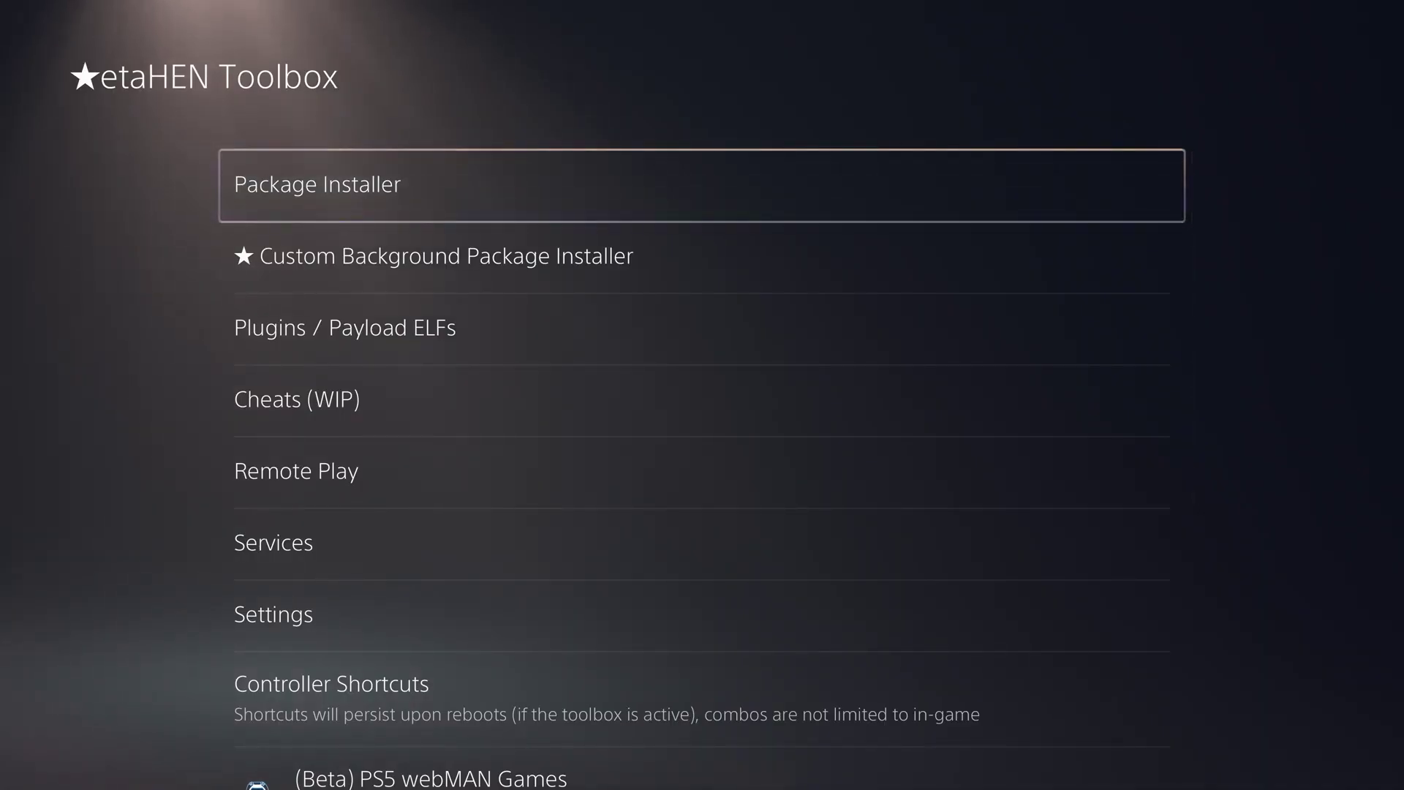
pyautogui.press('Down')
pyautogui.press('Down')
pyautogui.press('Escape')
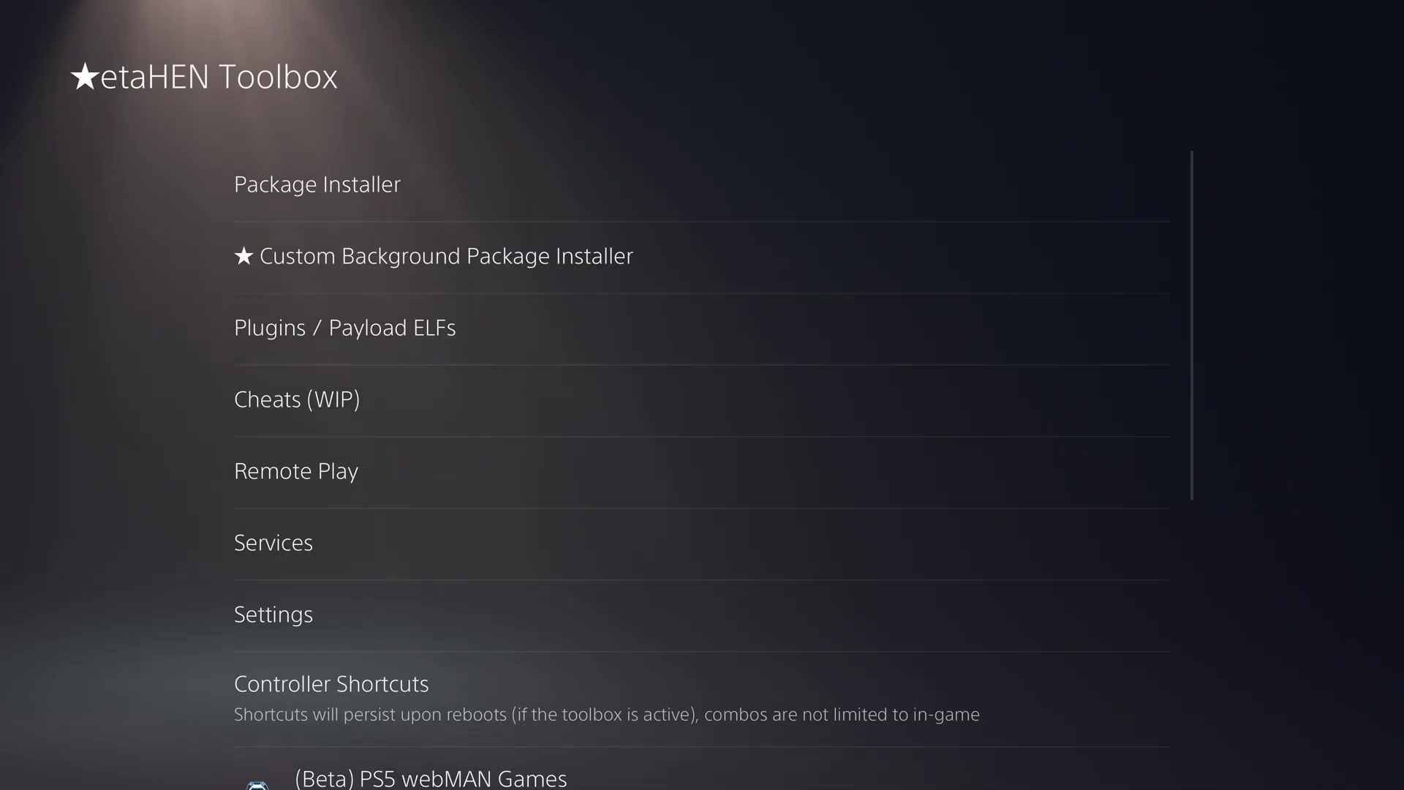
pyautogui.press('Up')
# - Read the IP address and etaHEN Beta 2.5 under Console Information, then return to the settings list
pyautogui.press('Up')
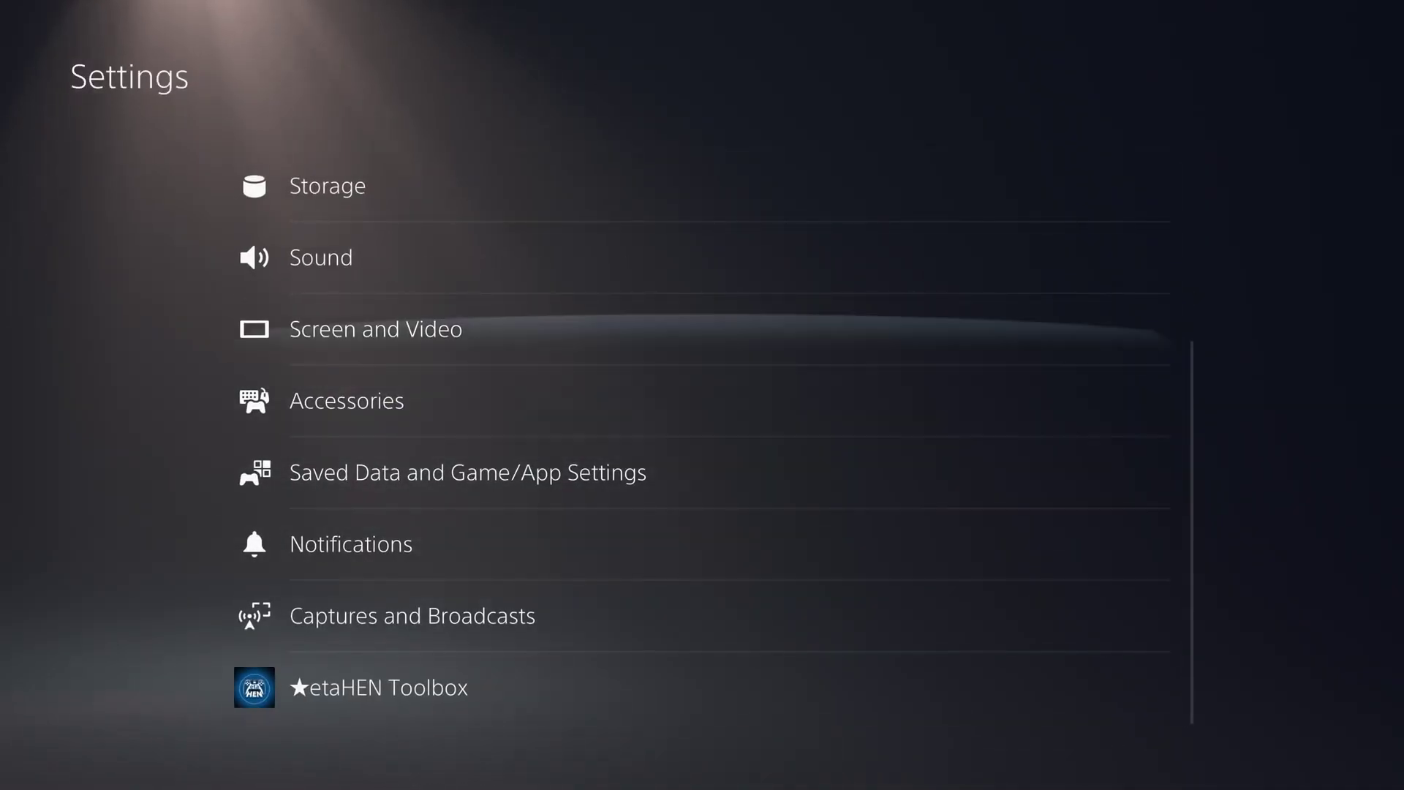
pyautogui.press('Up')
pyautogui.press('Up')
pyautogui.press('Up')
pyautogui.press('Up')
pyautogui.press('Up')
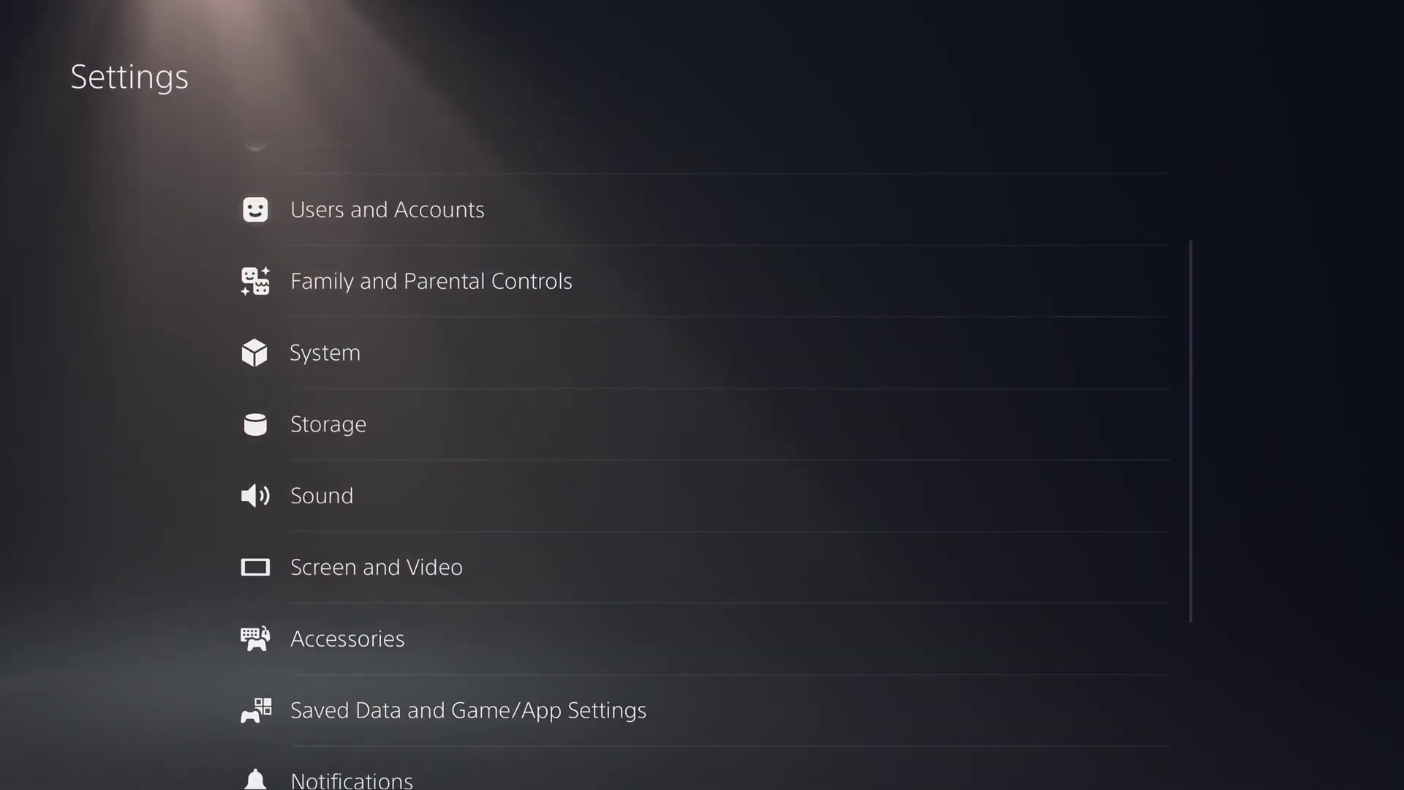
pyautogui.press('Return')
pyautogui.press('Return')
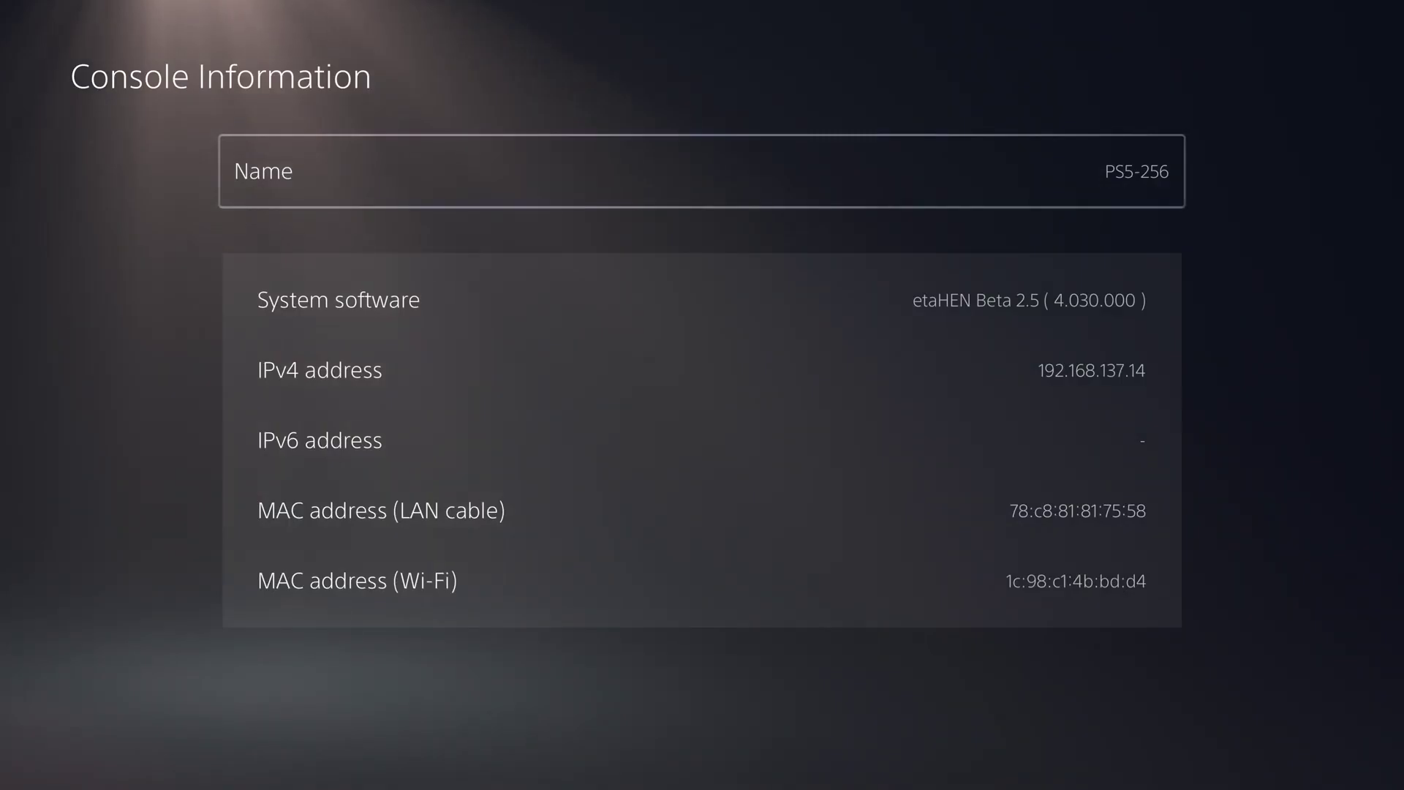
pyautogui.press('Escape')
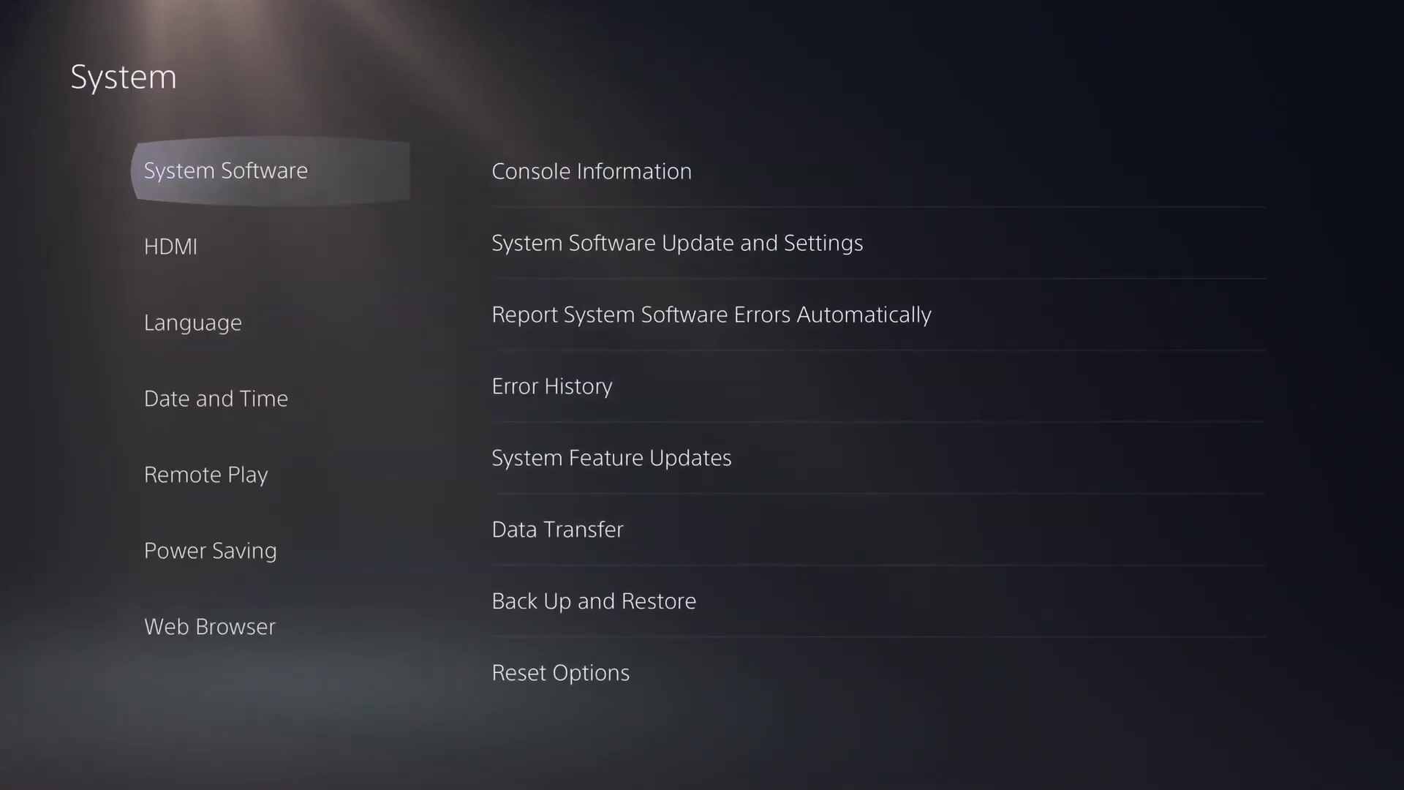
pyautogui.press('Escape')
pyautogui.press('Down')
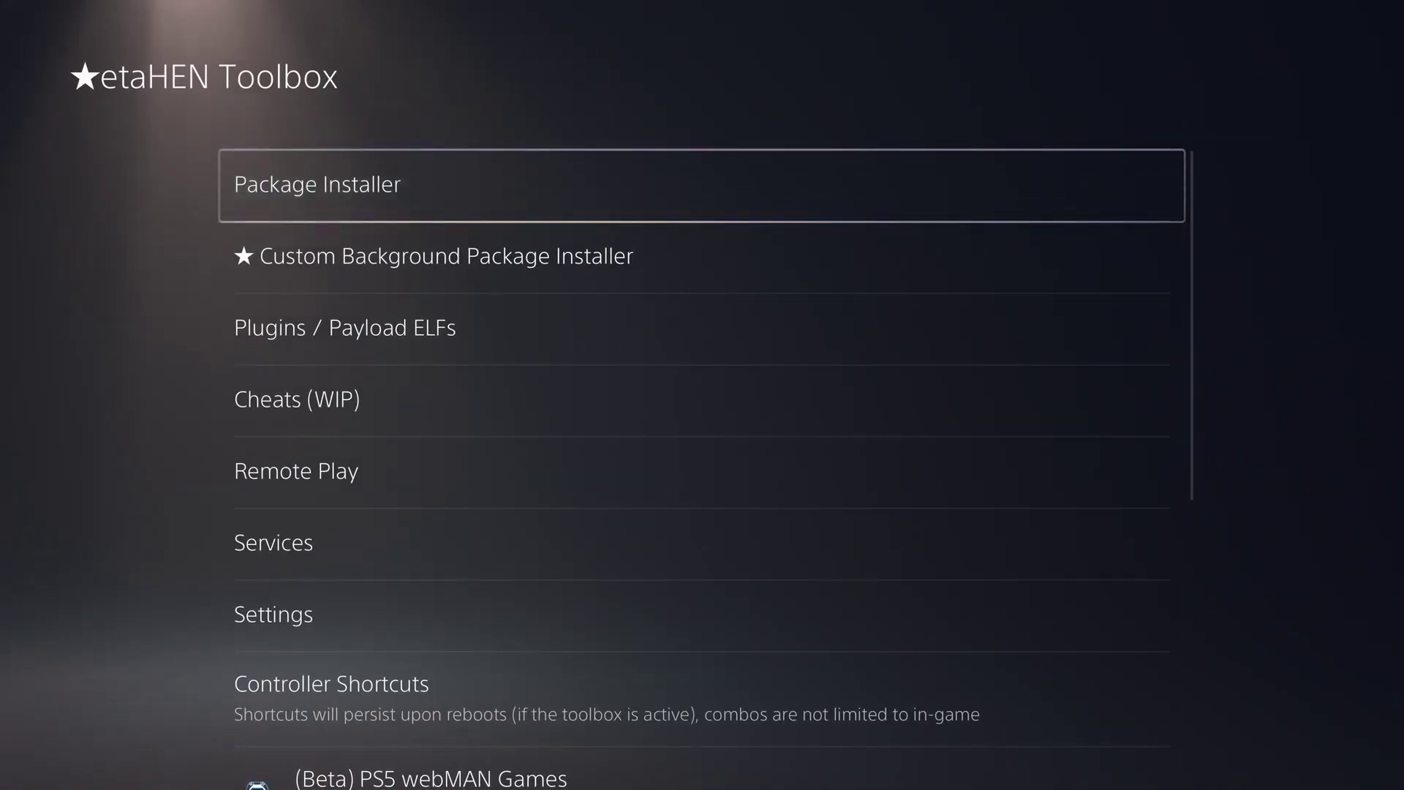
# - Turn on PS5Debug in the etaHEN Settings options
pyautogui.press('Down')
pyautogui.press('Down')
pyautogui.press('Down')
pyautogui.press('Down')
pyautogui.press('Down')
pyautogui.press('Down')
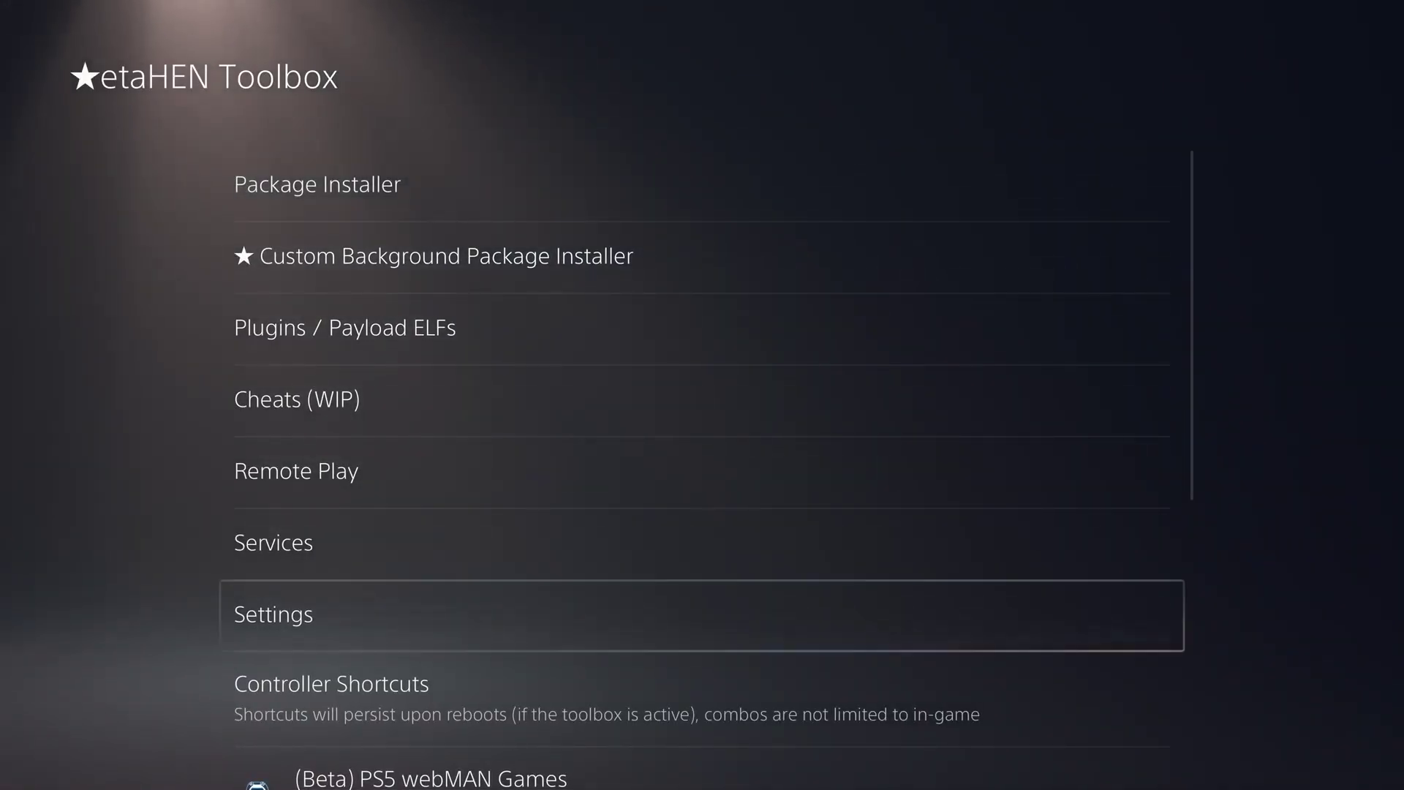
pyautogui.press('Return')
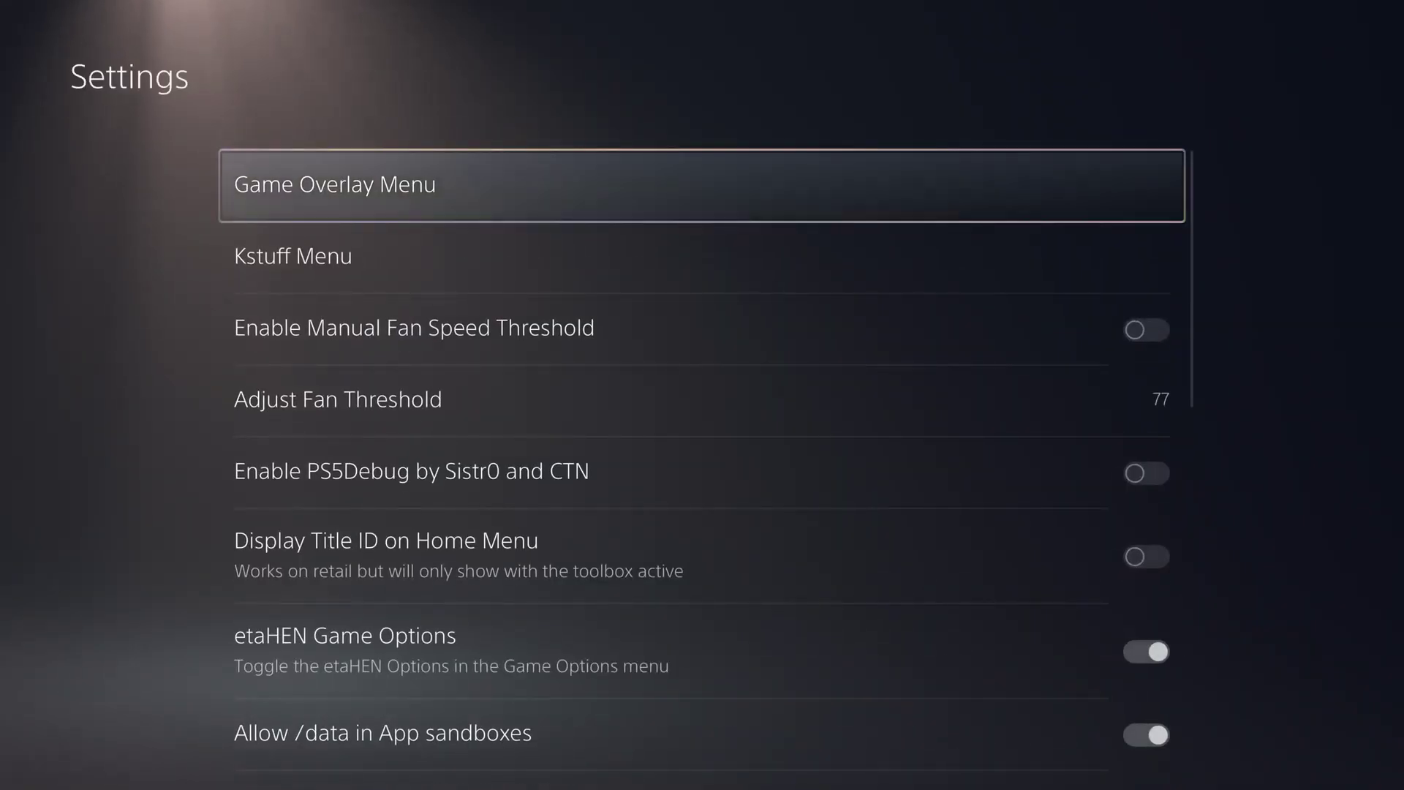
pyautogui.press('Down')
pyautogui.press('Down')
pyautogui.press('Down')
pyautogui.press('Down')
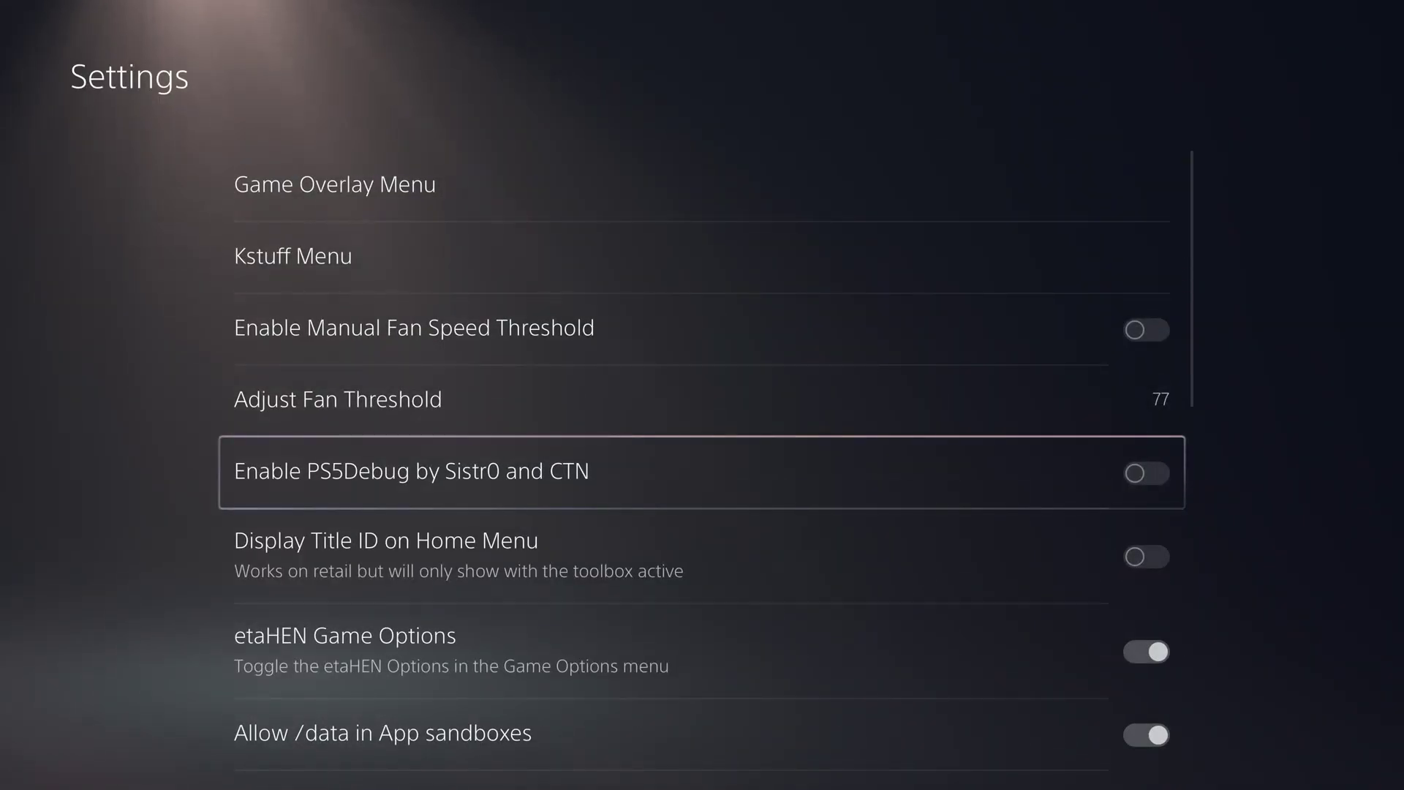
pyautogui.press('Return')
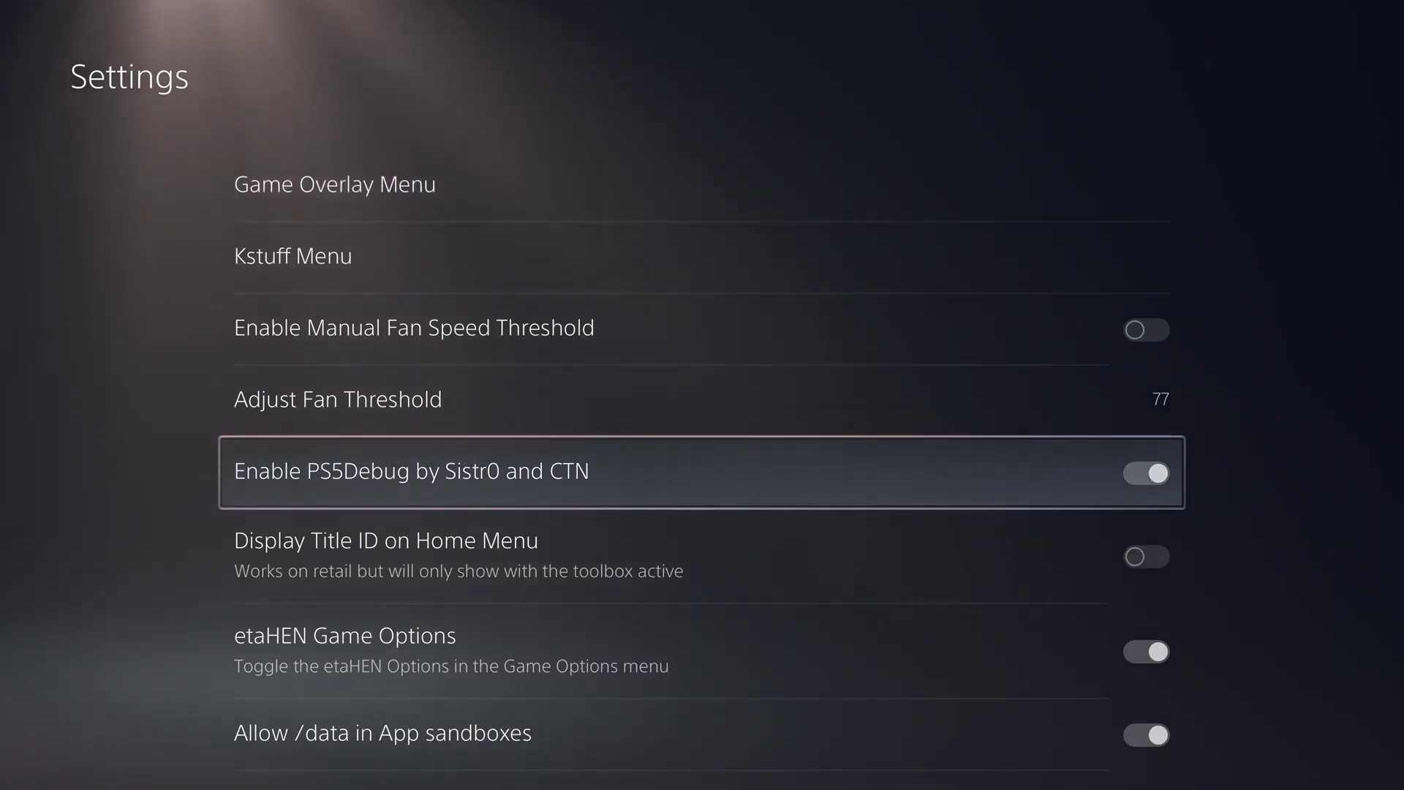
pyautogui.press('Escape')
pyautogui.press('Escape')
pyautogui.press('Escape')
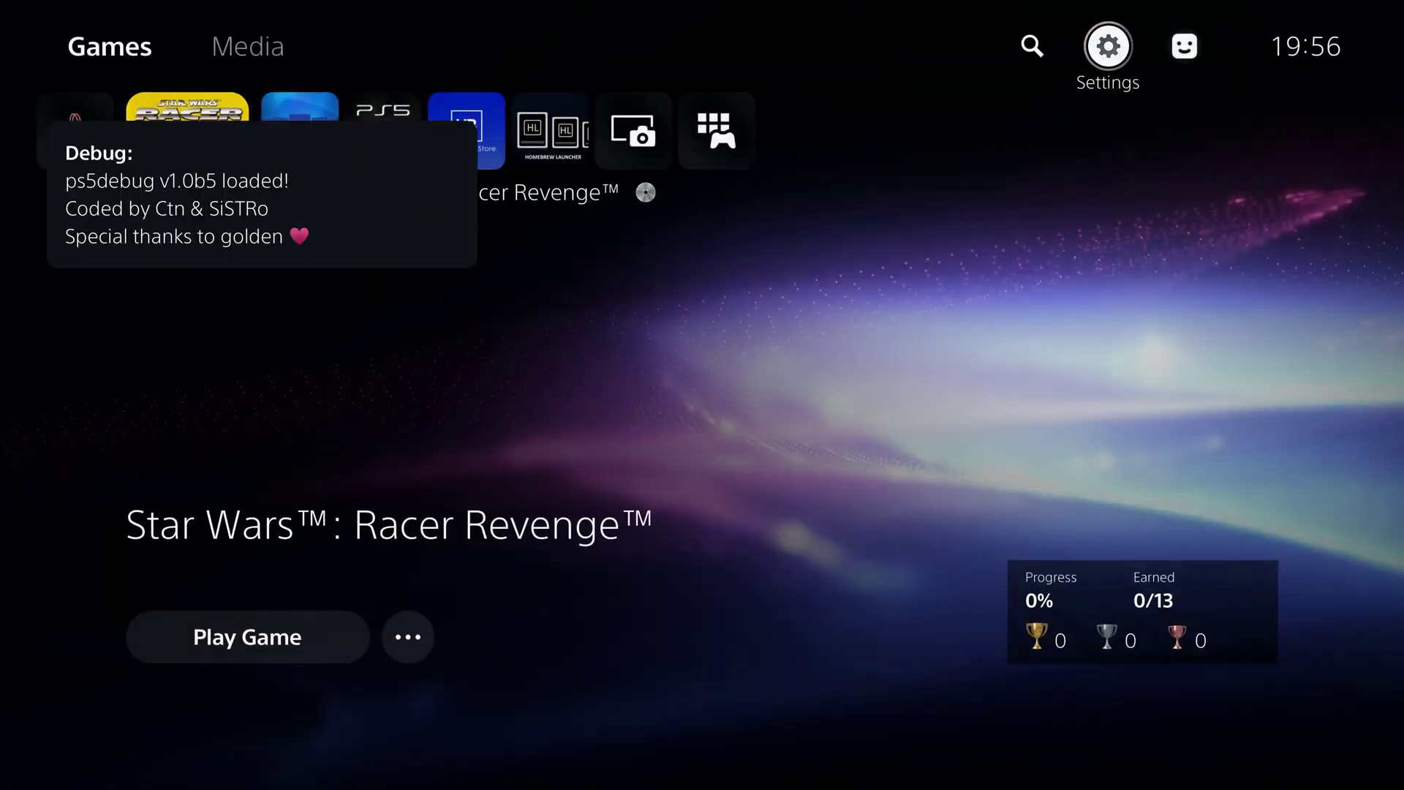
# - Move focus onto the Star Wars: Racer Revenge tile on the home screen
pyautogui.press('Right')
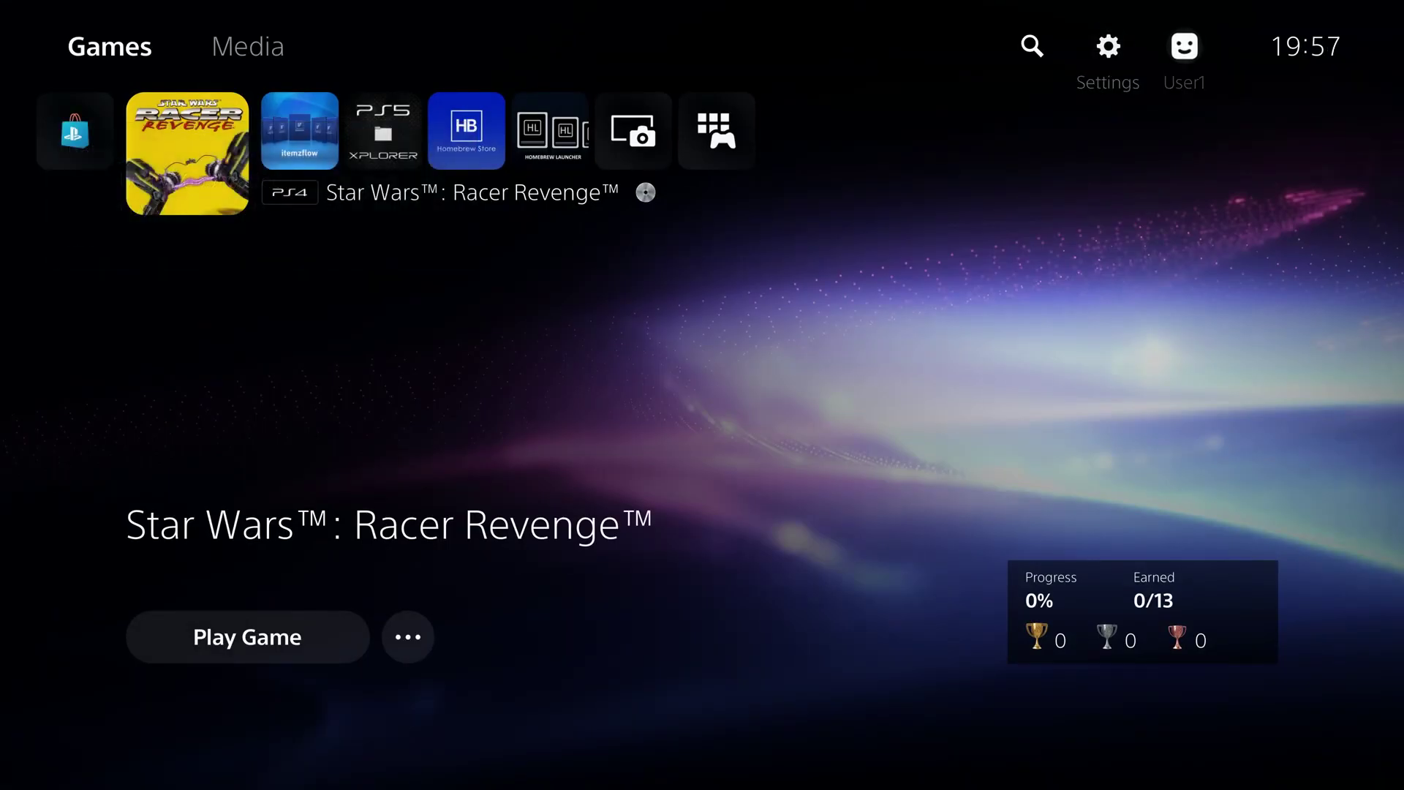
pyautogui.press('Left')
pyautogui.press('Down')
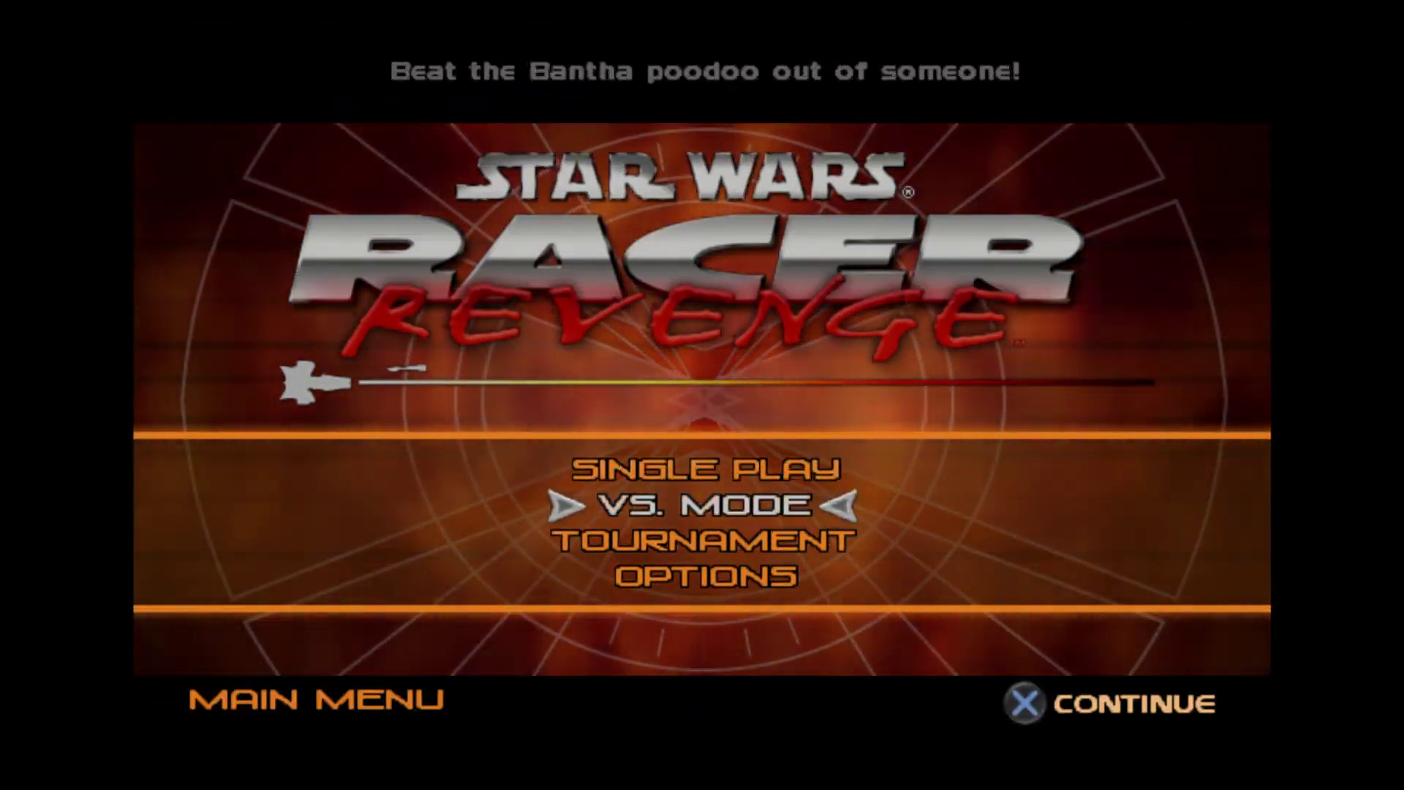
pyautogui.press('Down')
pyautogui.press('Down')
pyautogui.press('Up')
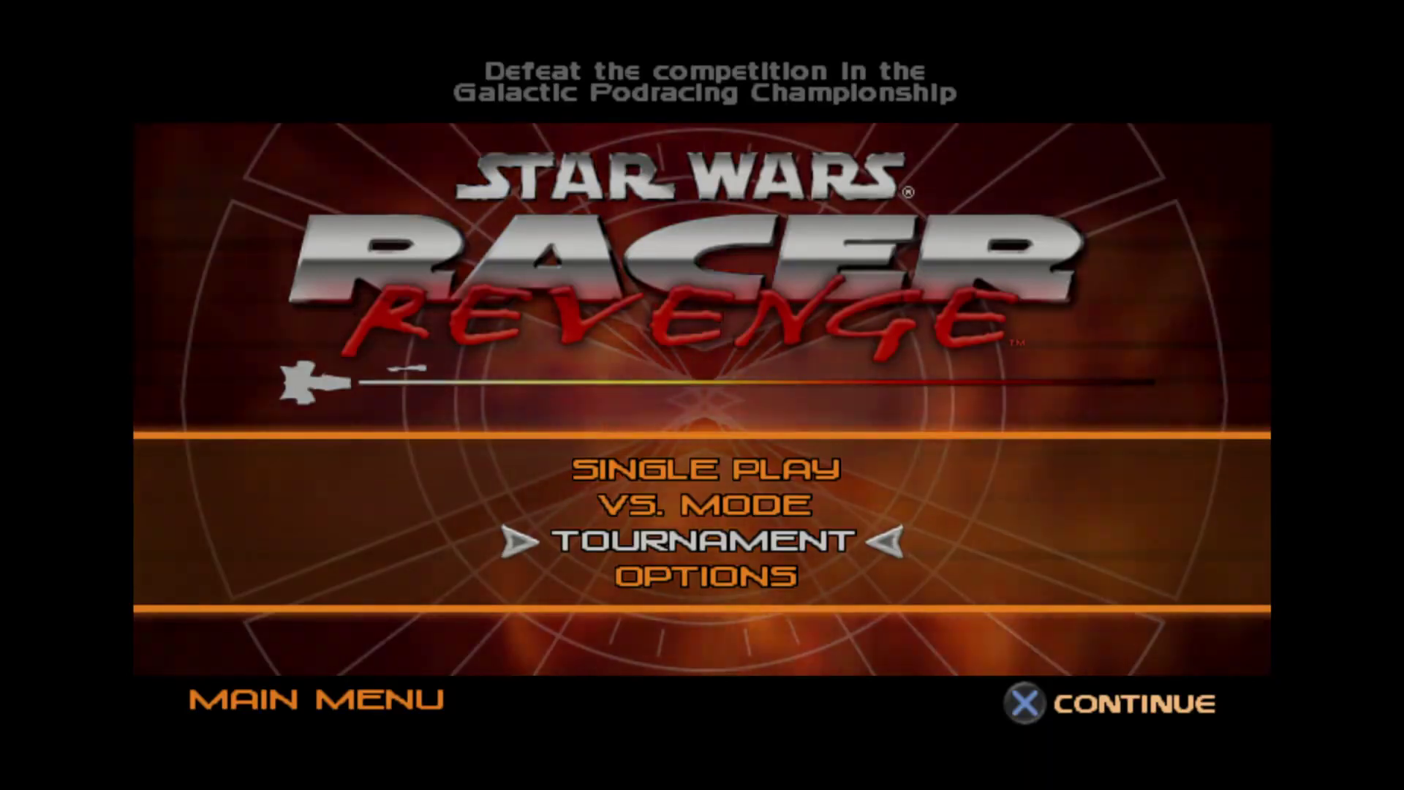
# - Reach Racer Revenge's main menu, close the game from the Switcher, and open the Save Mounter folder
pyautogui.press('super')
pyautogui.press('Right')
pyautogui.press('Return')
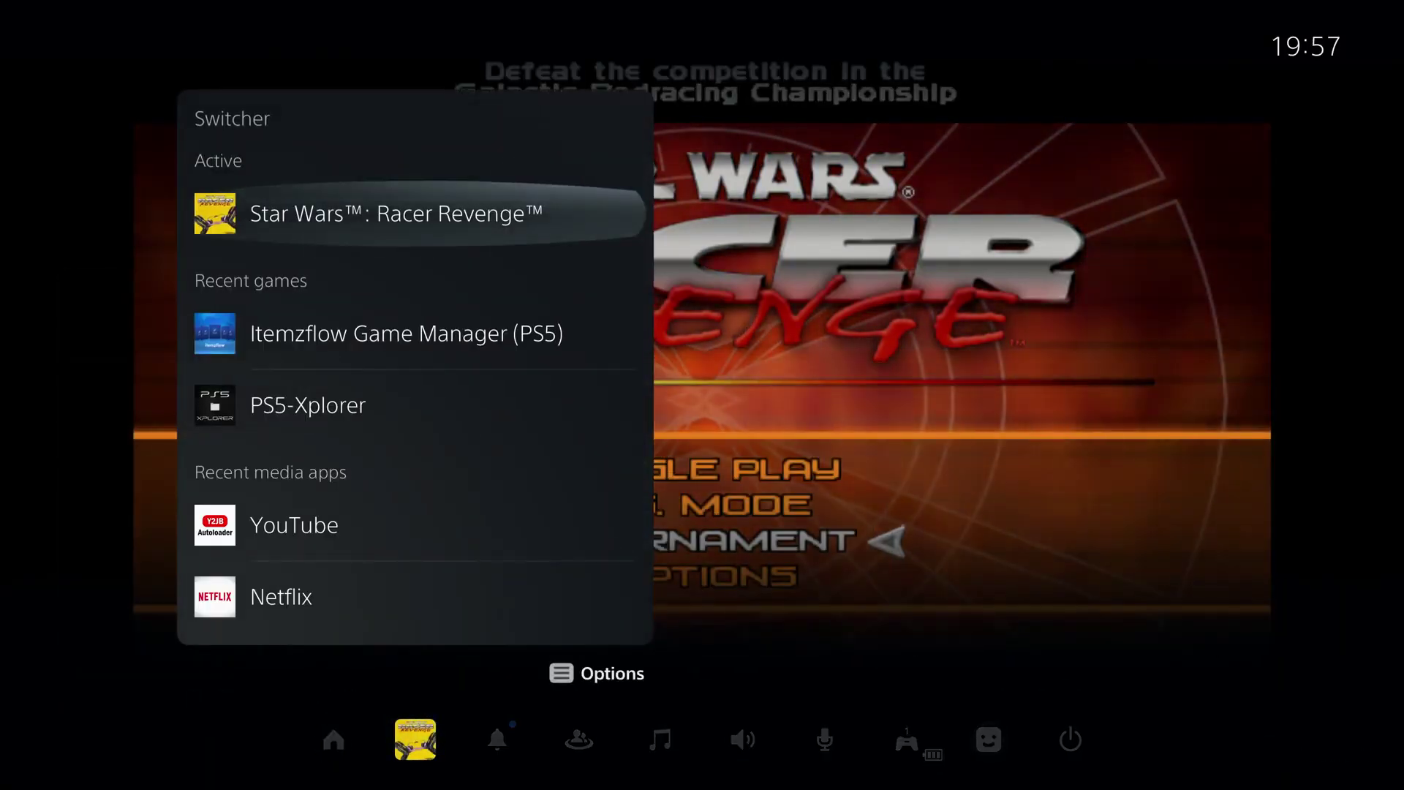
pyautogui.press('Menu')
pyautogui.press('Return')
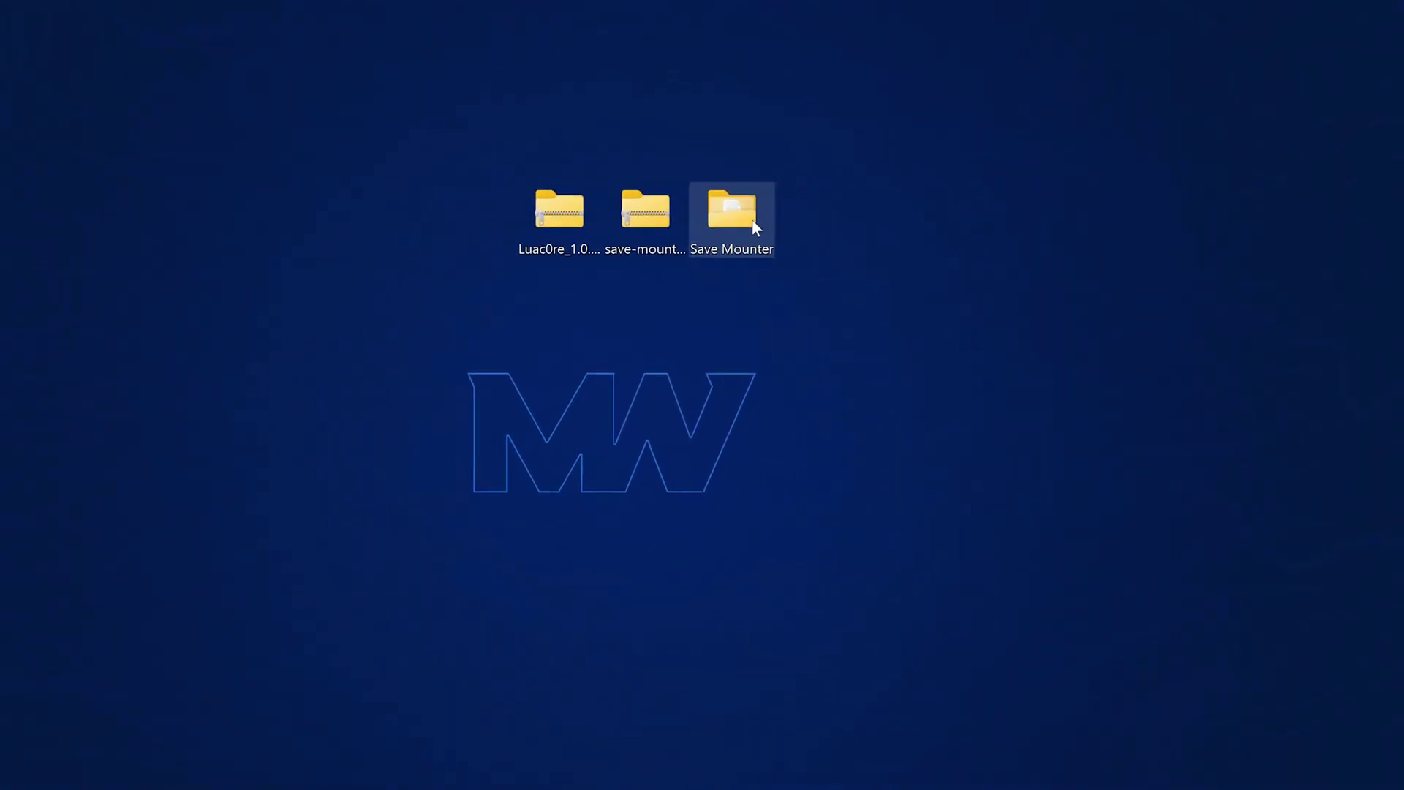
pyautogui.doubleClick(730, 208)
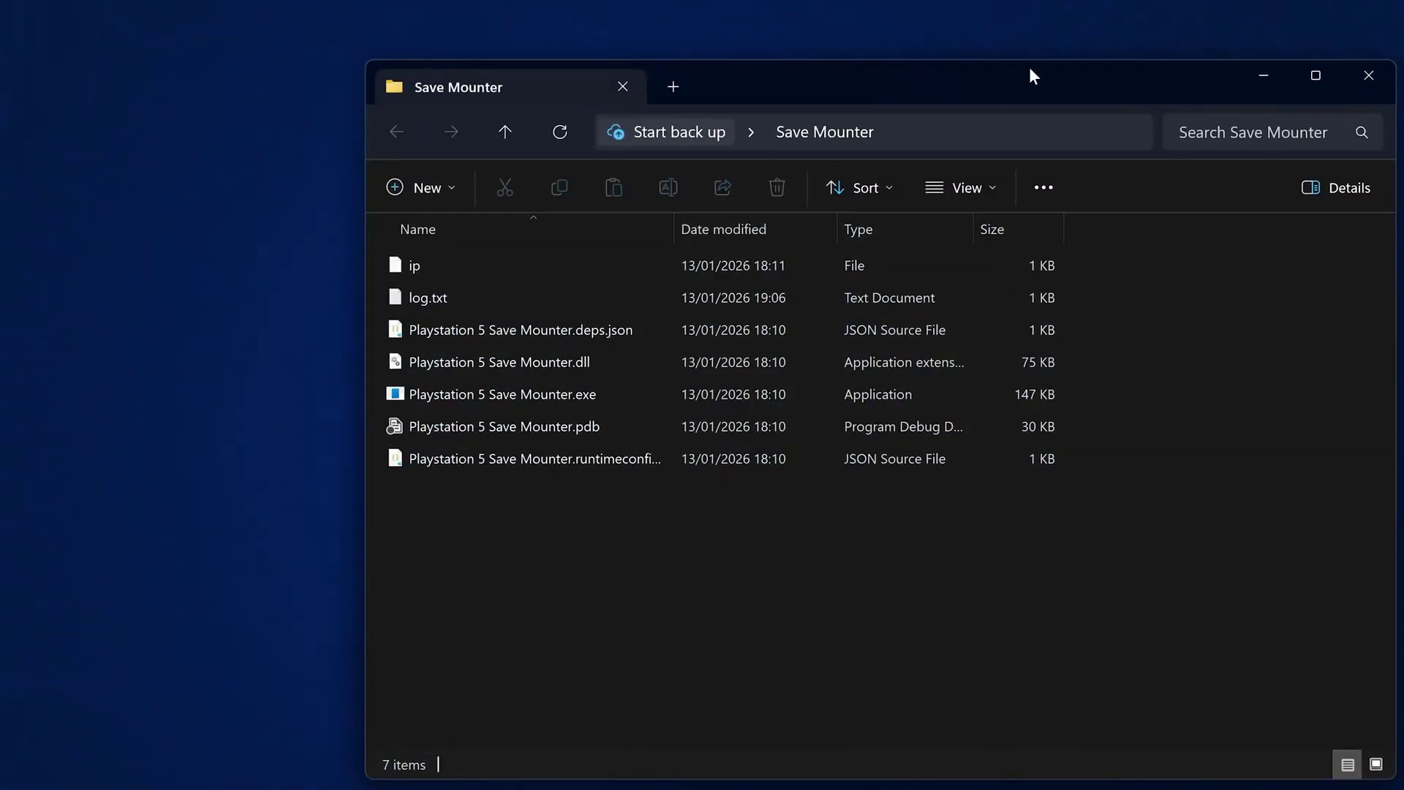
# - Launch PlayStation 5 Save Mounter and connect to the console at 192.168.137.14
pyautogui.doubleClick(540, 395)
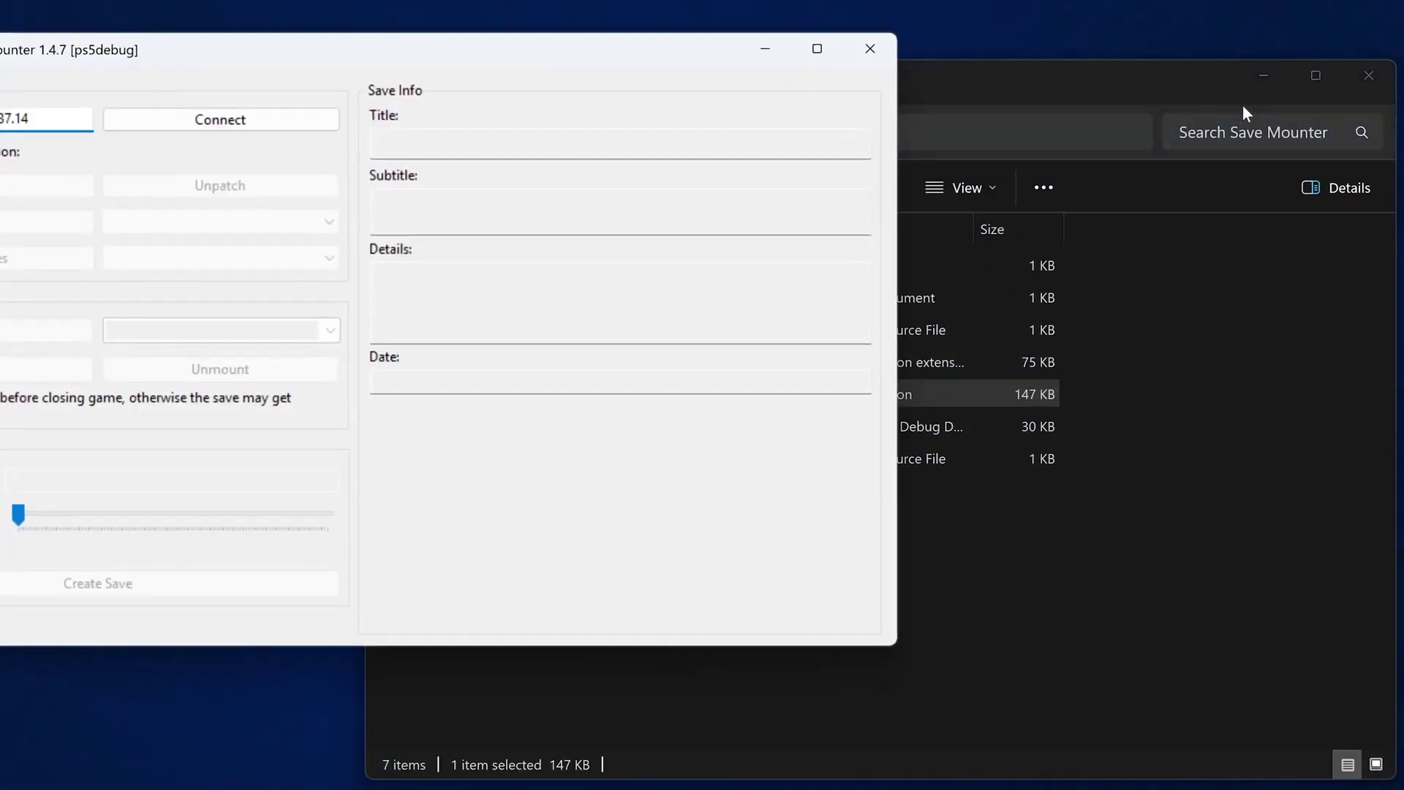
pyautogui.moveTo(533, 76); pyautogui.dragTo(769, 96)
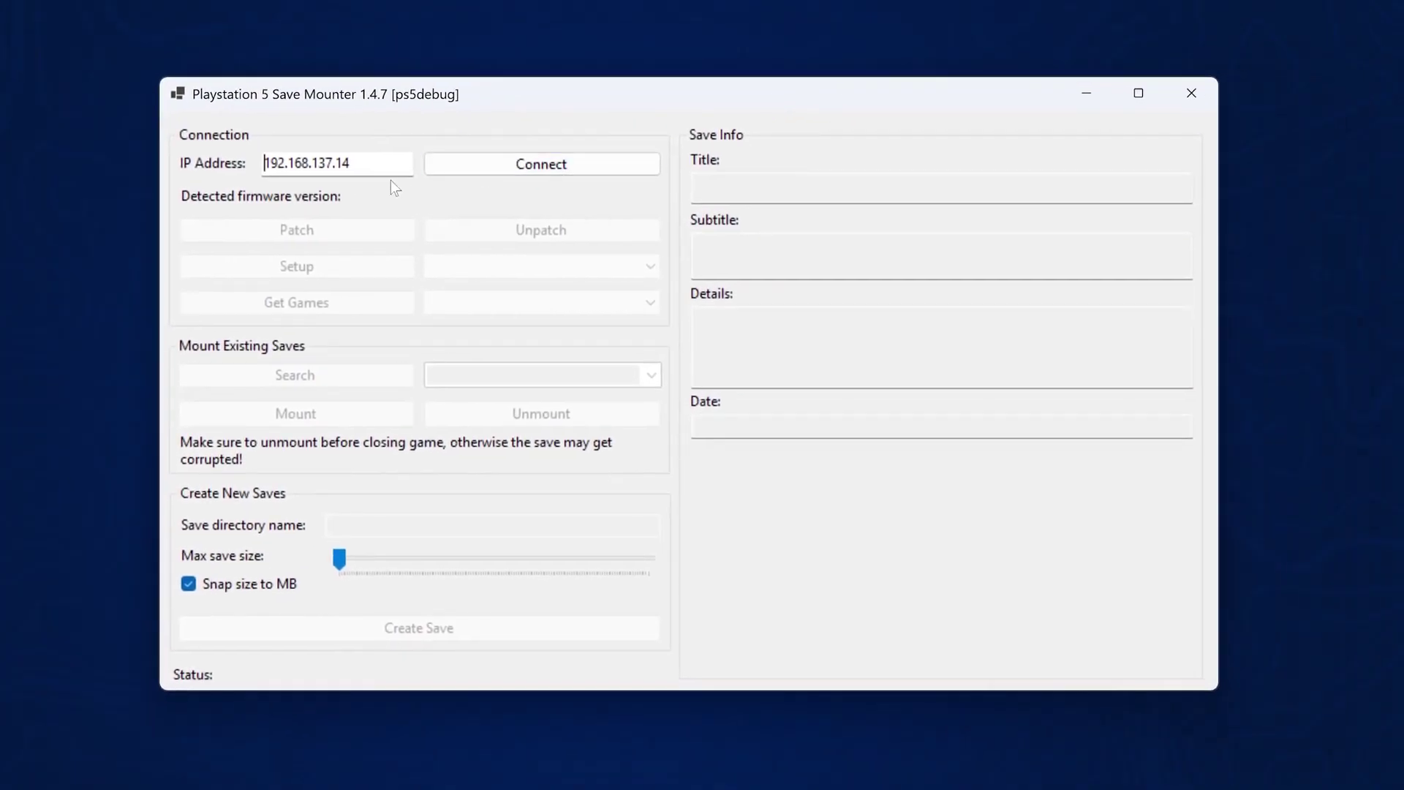
pyautogui.moveTo(392, 169); pyautogui.dragTo(199, 176)
pyautogui.click(541, 167)
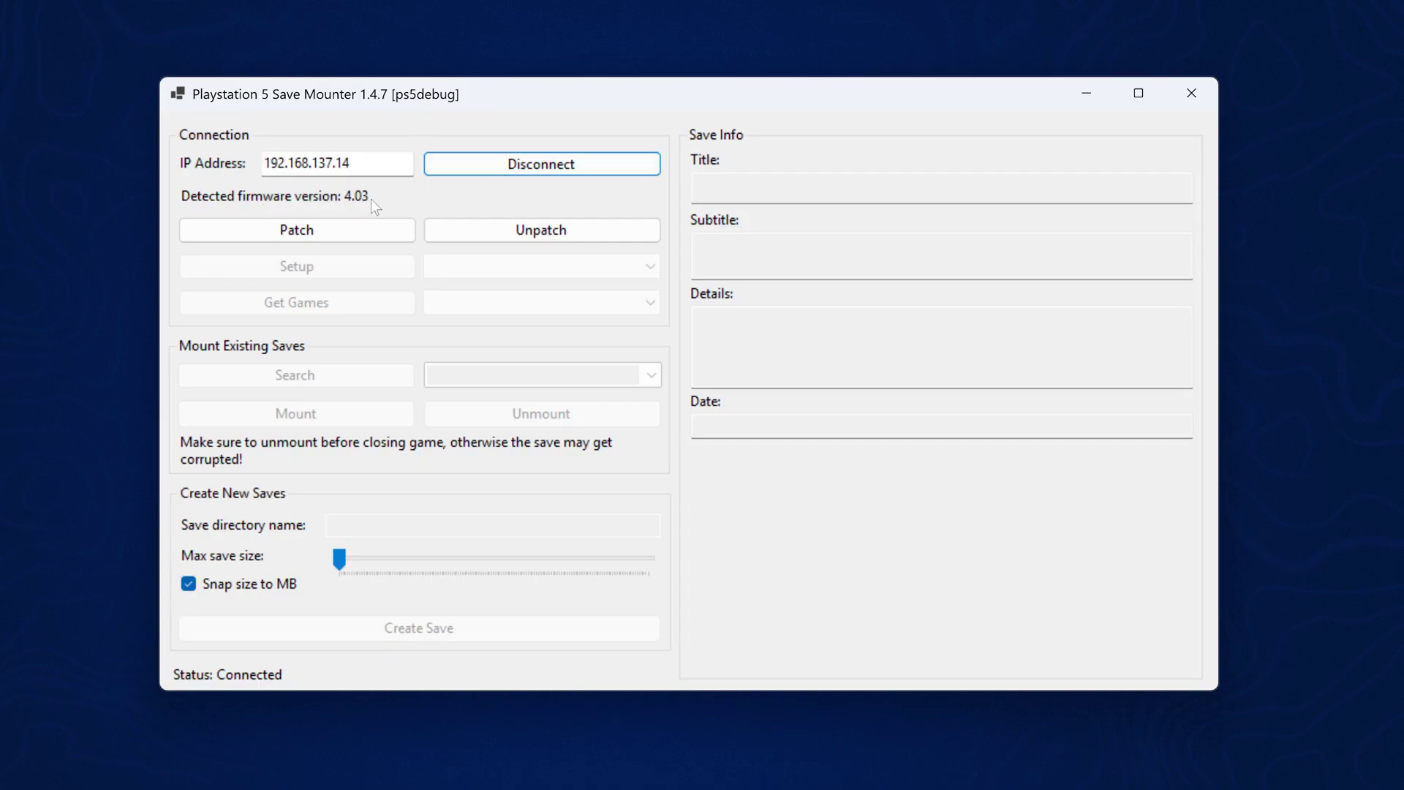
# - Patch the console, run setup, and choose the User1 profile
pyautogui.click(333, 231)
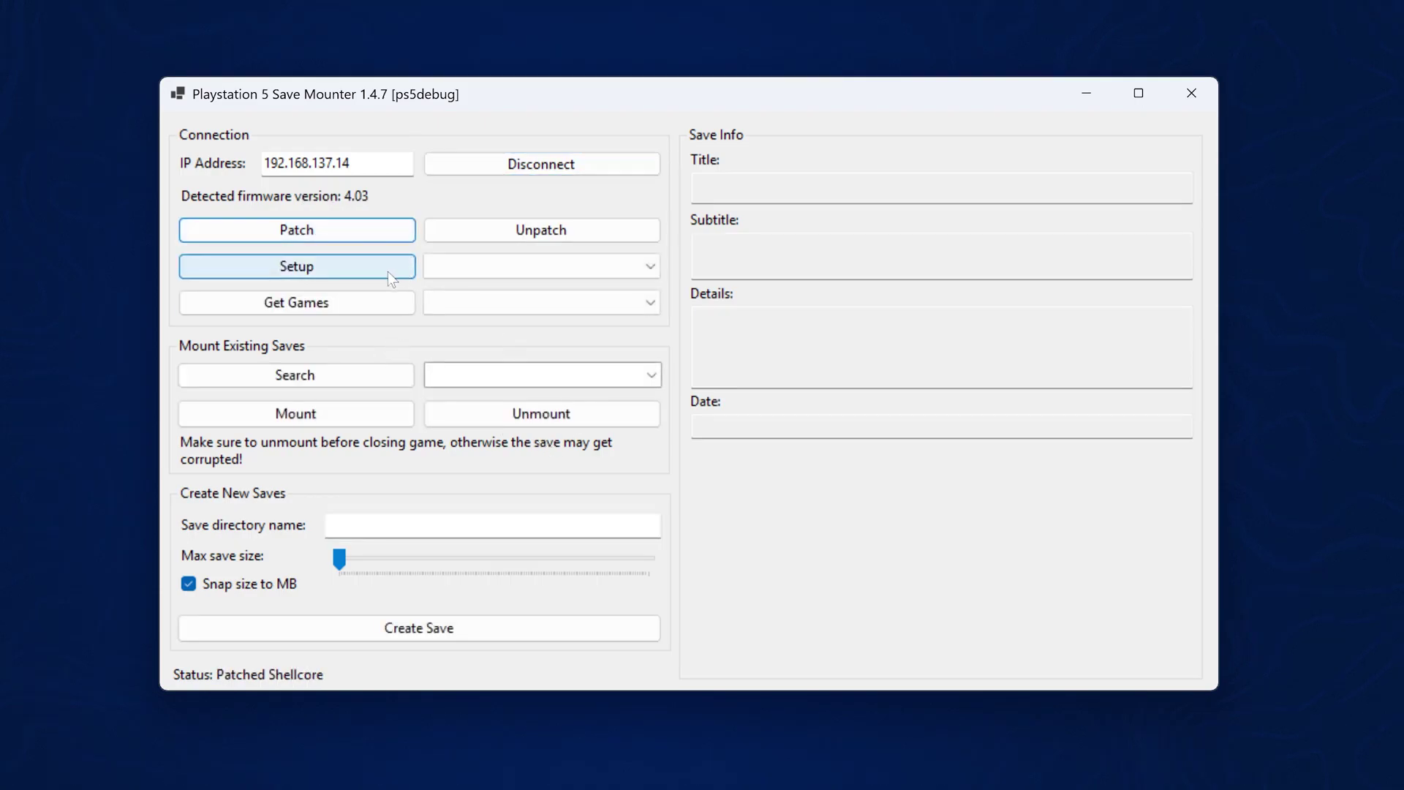
pyautogui.click(352, 275)
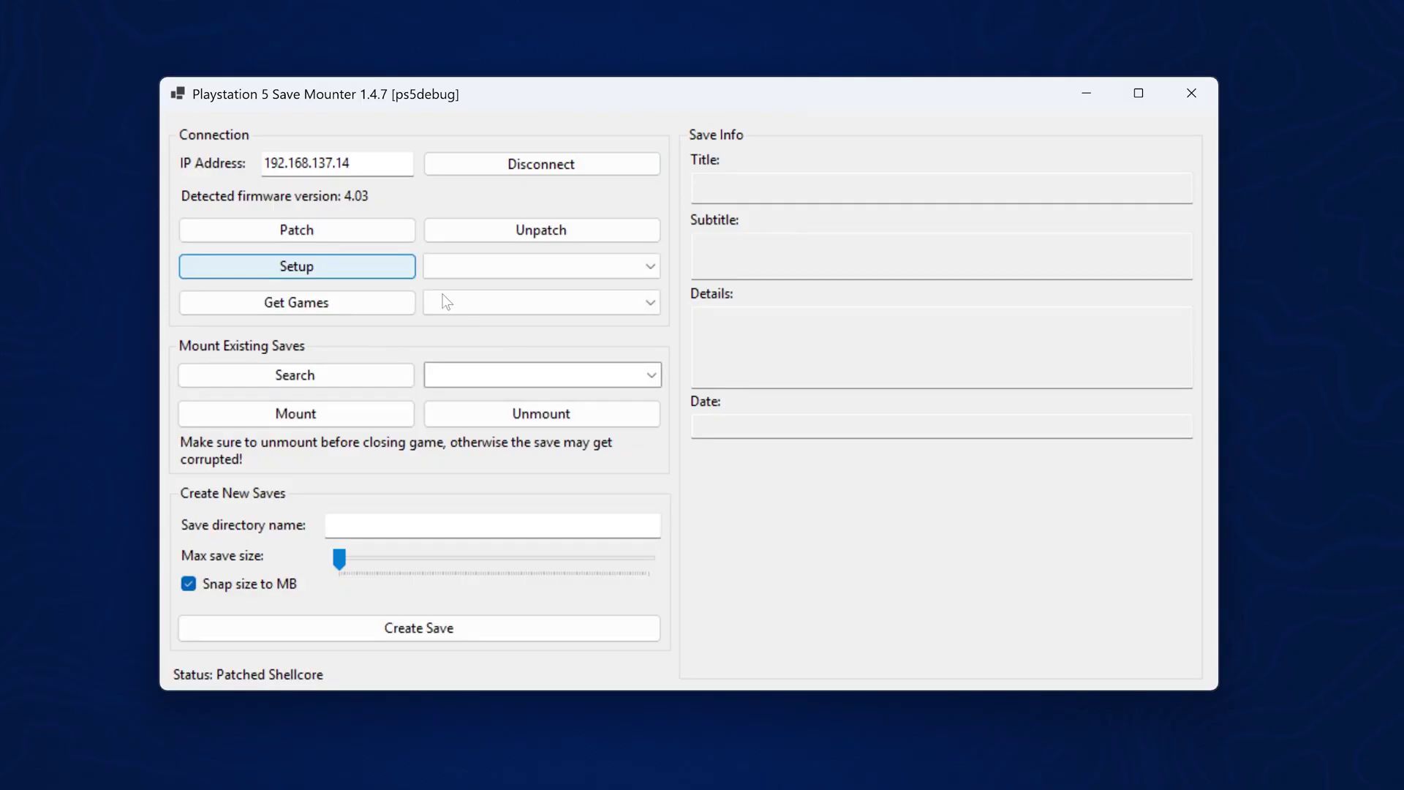
pyautogui.click(380, 266)
pyautogui.click(498, 269)
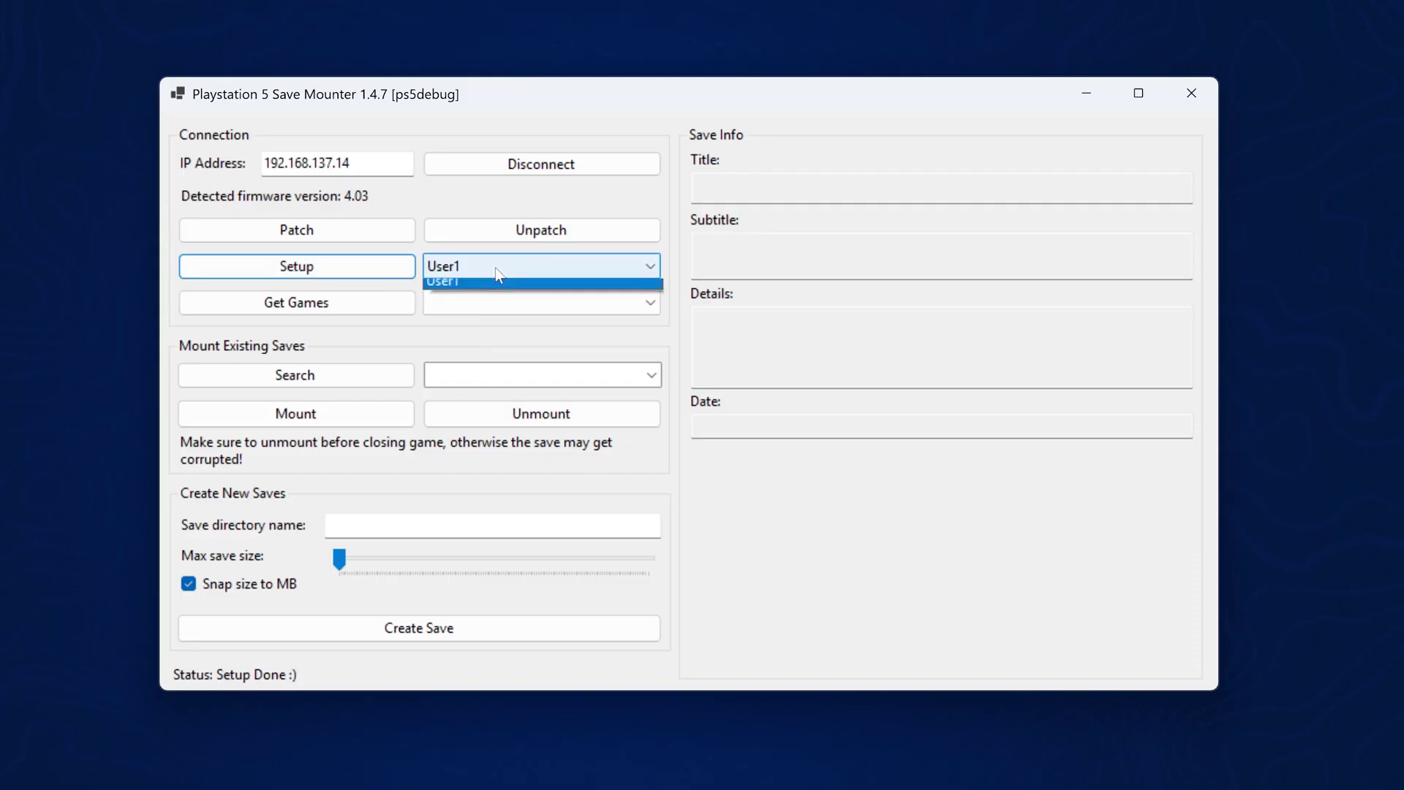
pyautogui.click(458, 290)
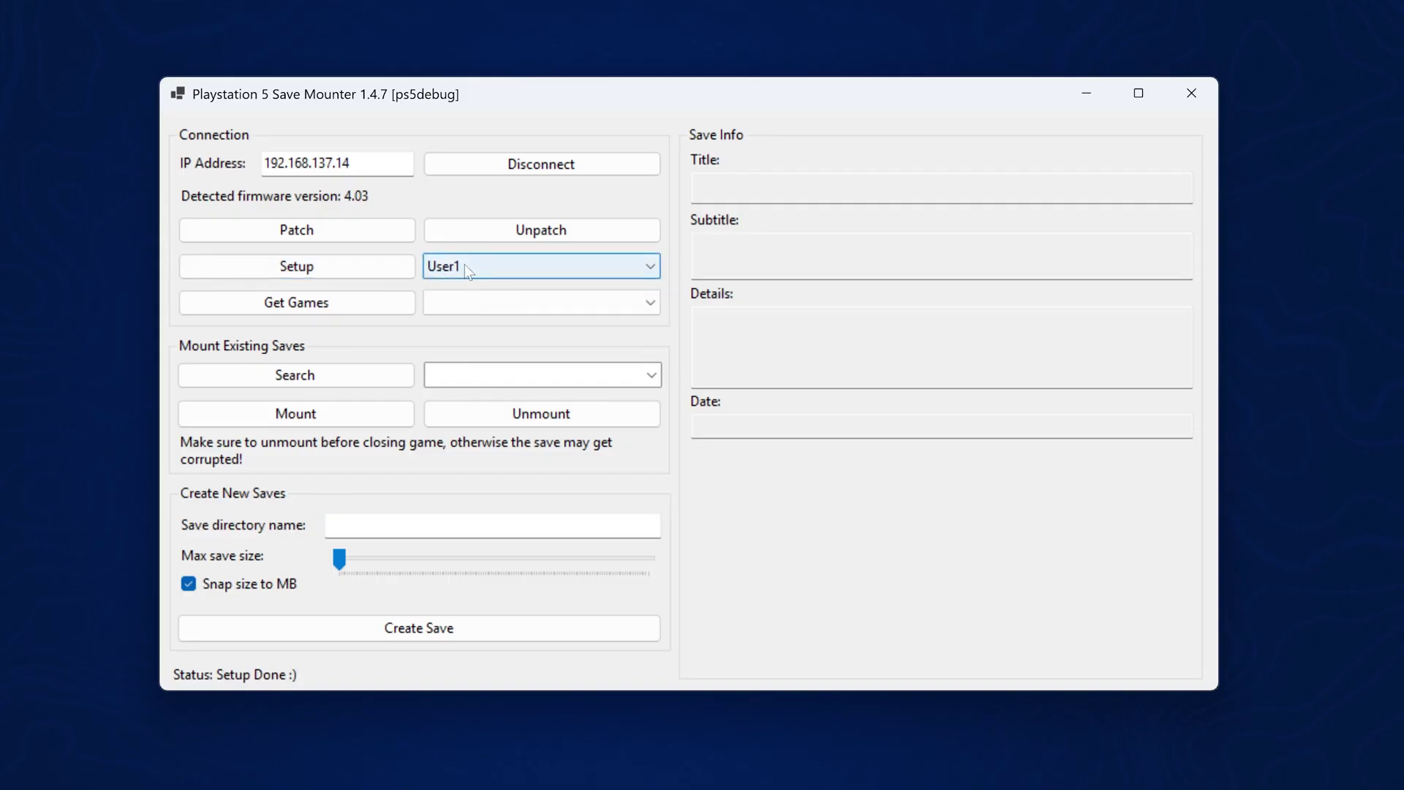
# - Fetch the installed games list and select game CUSA03474
pyautogui.click(337, 305)
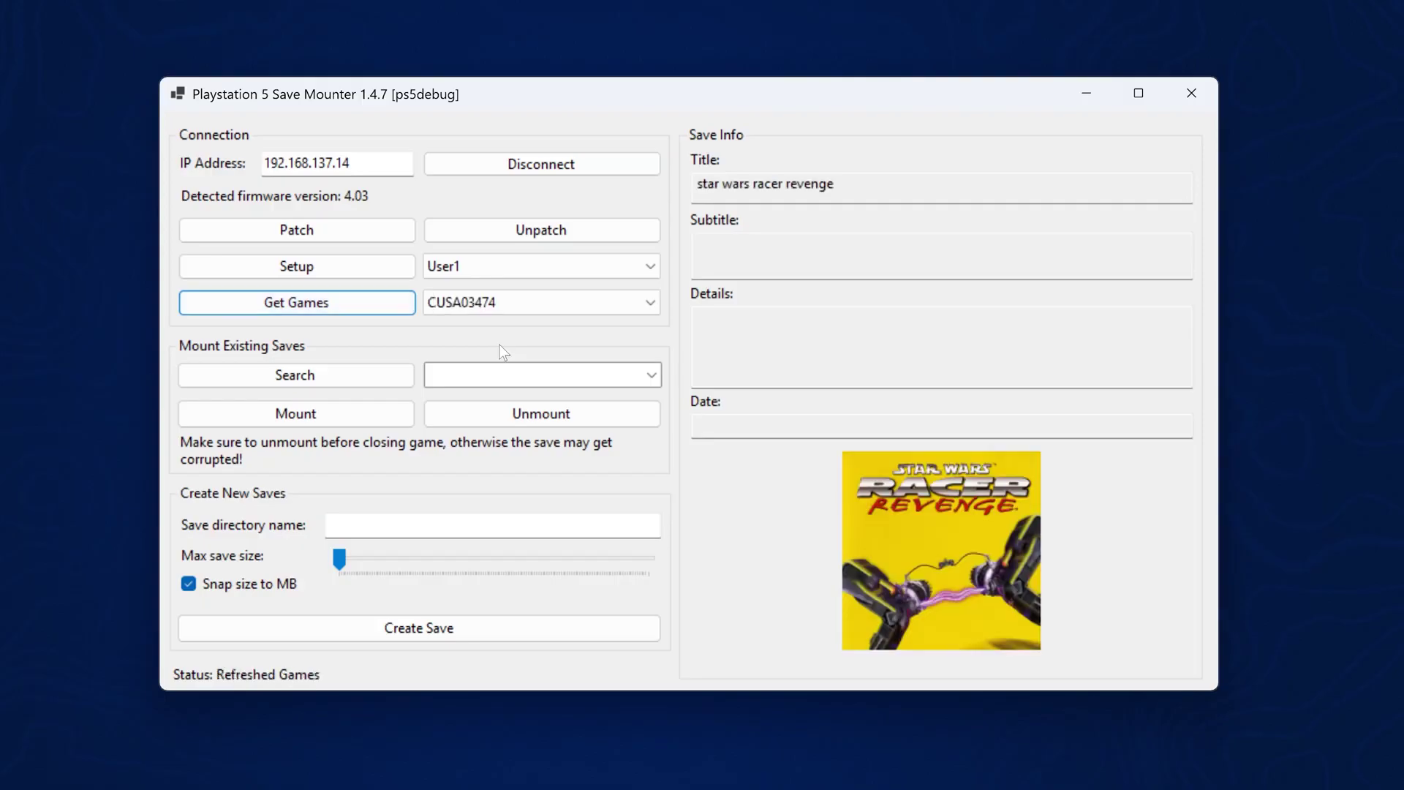
pyautogui.click(649, 307)
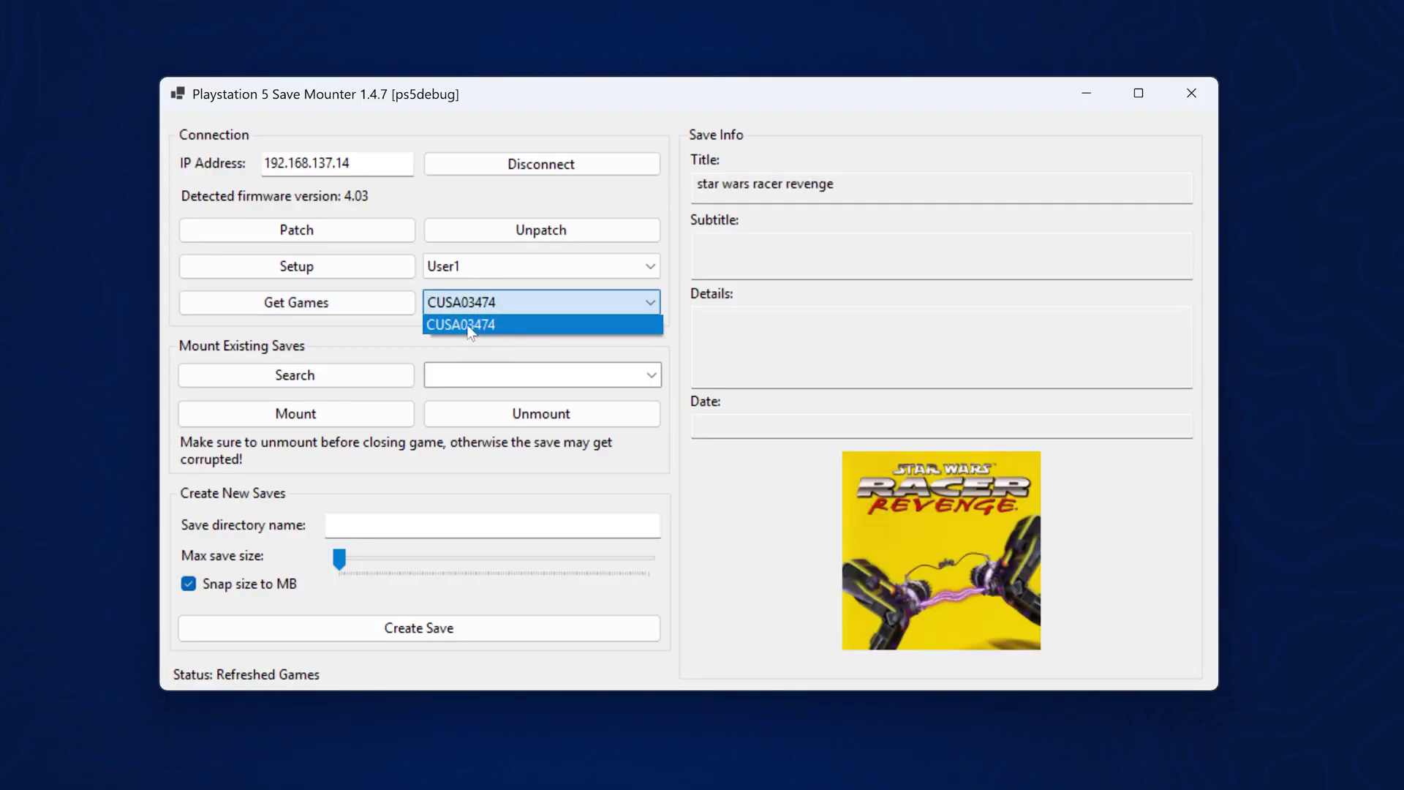
pyautogui.click(468, 326)
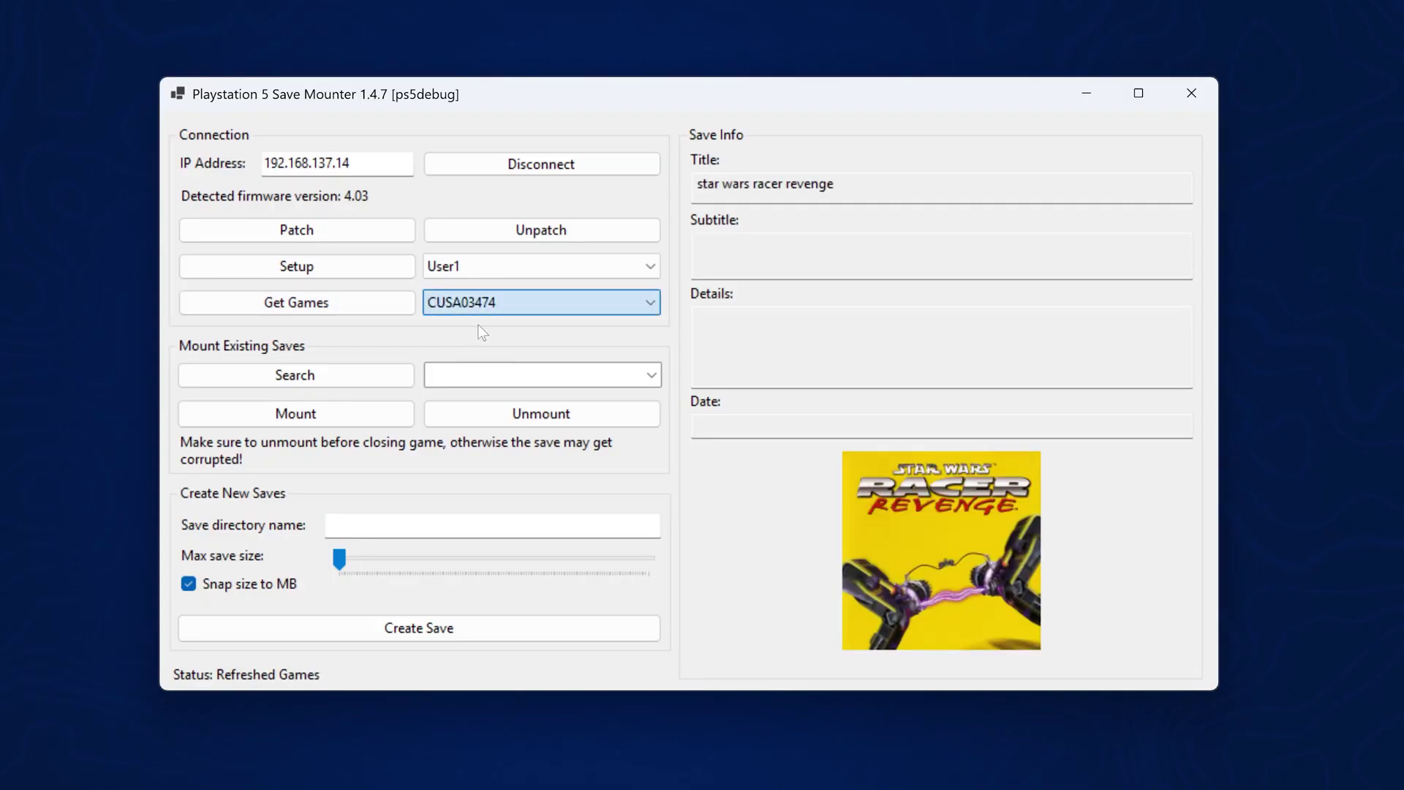
pyautogui.click(551, 308)
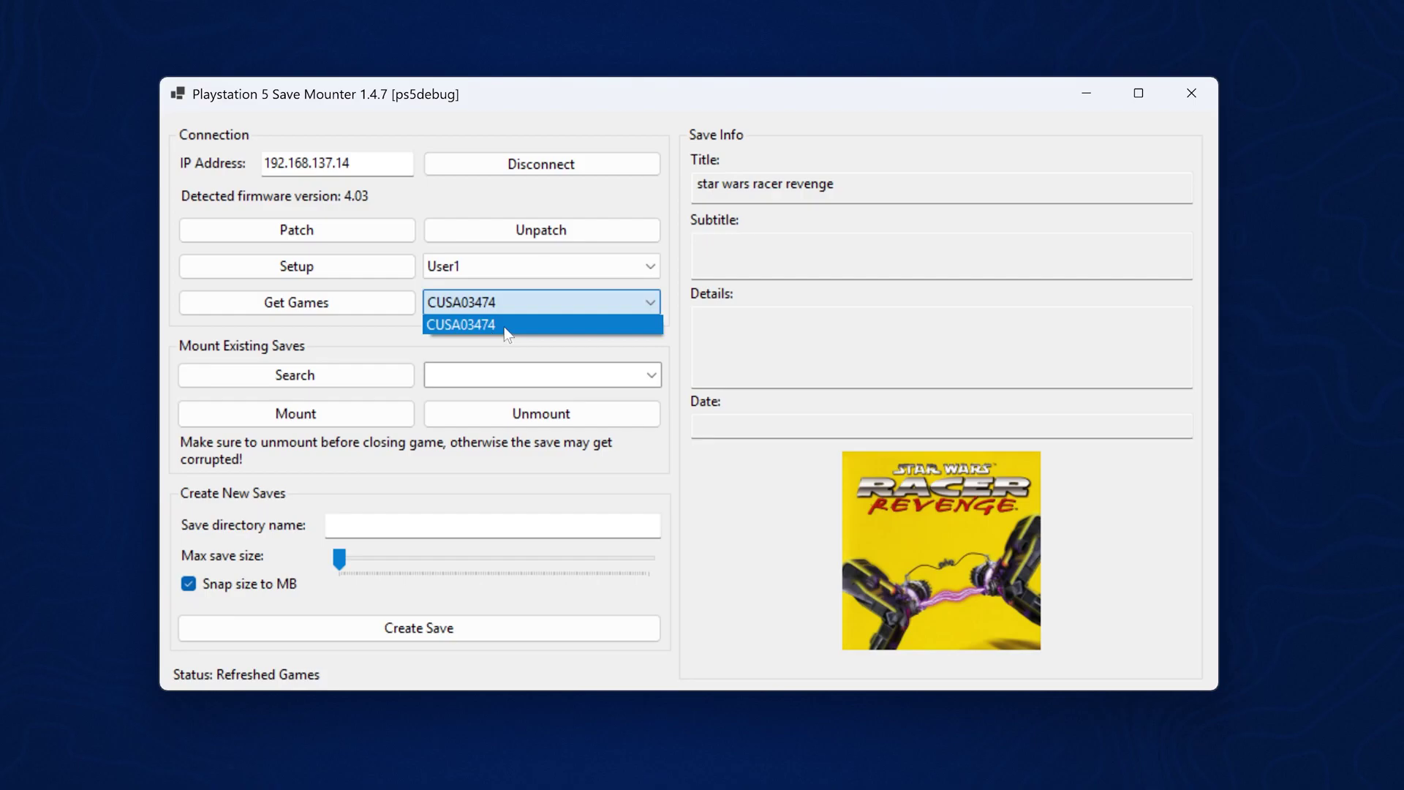
pyautogui.click(504, 327)
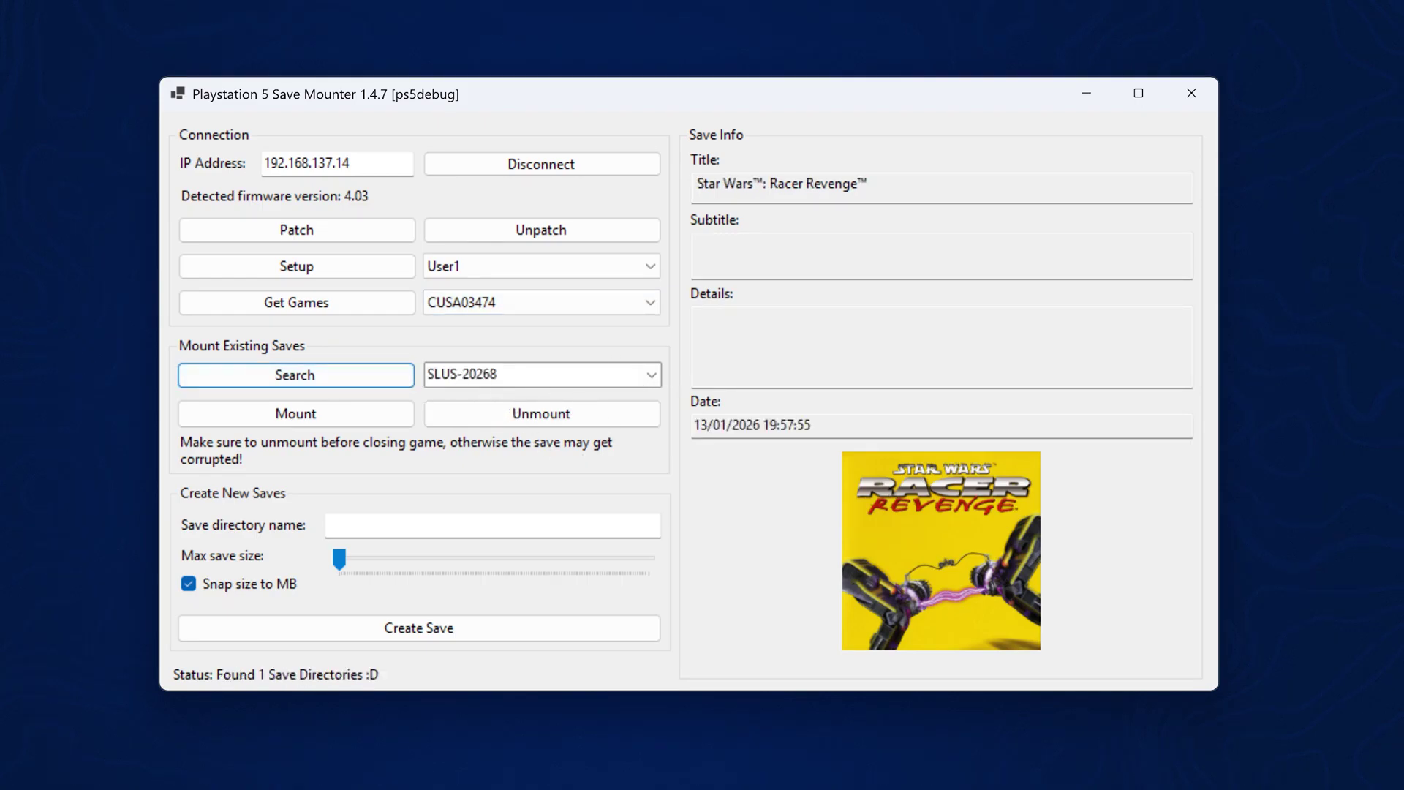
# - Find the SLUS-20268 save and mount it at /mnt/pfs, then minimise Save Mounter
pyautogui.moveTo(512, 378); pyautogui.dragTo(381, 380)
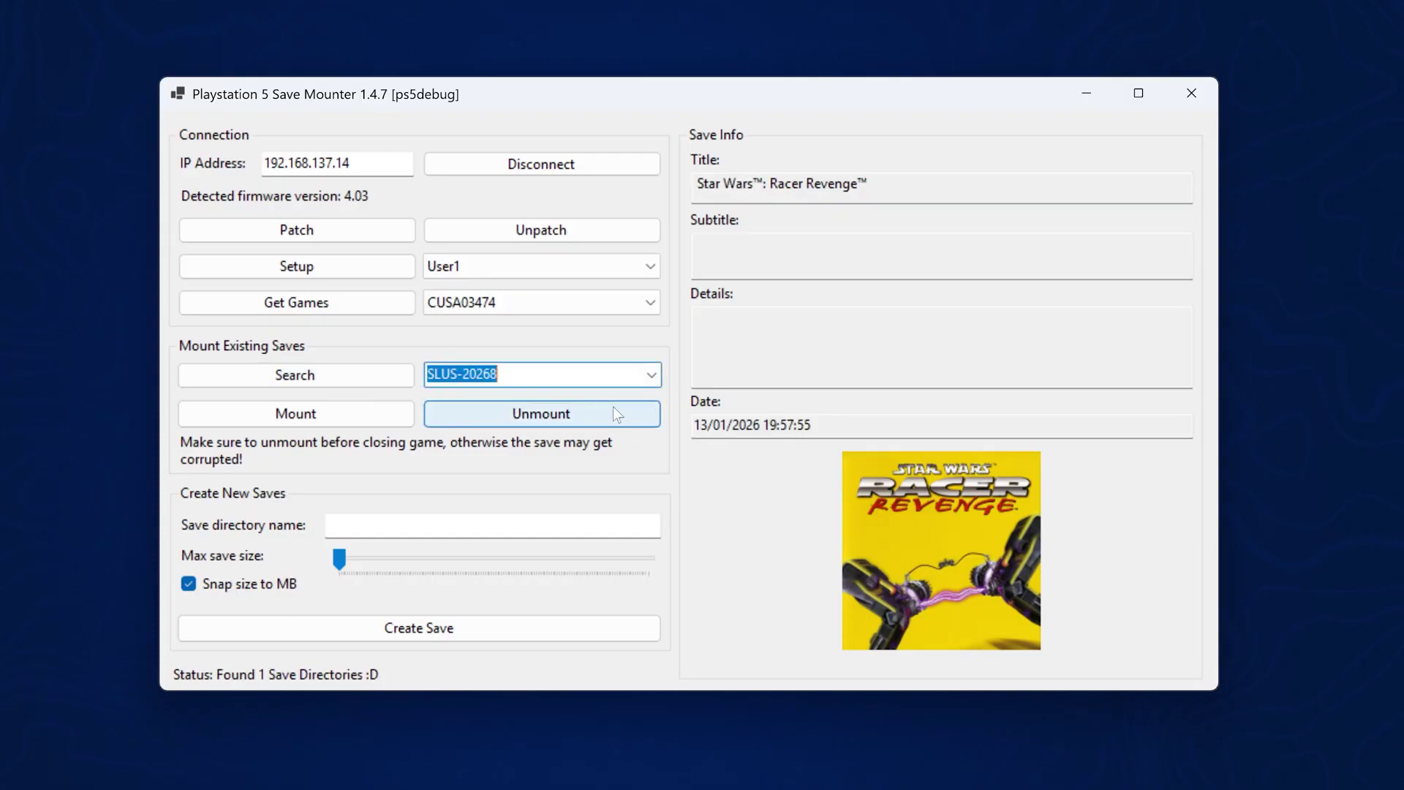
pyautogui.click(561, 376)
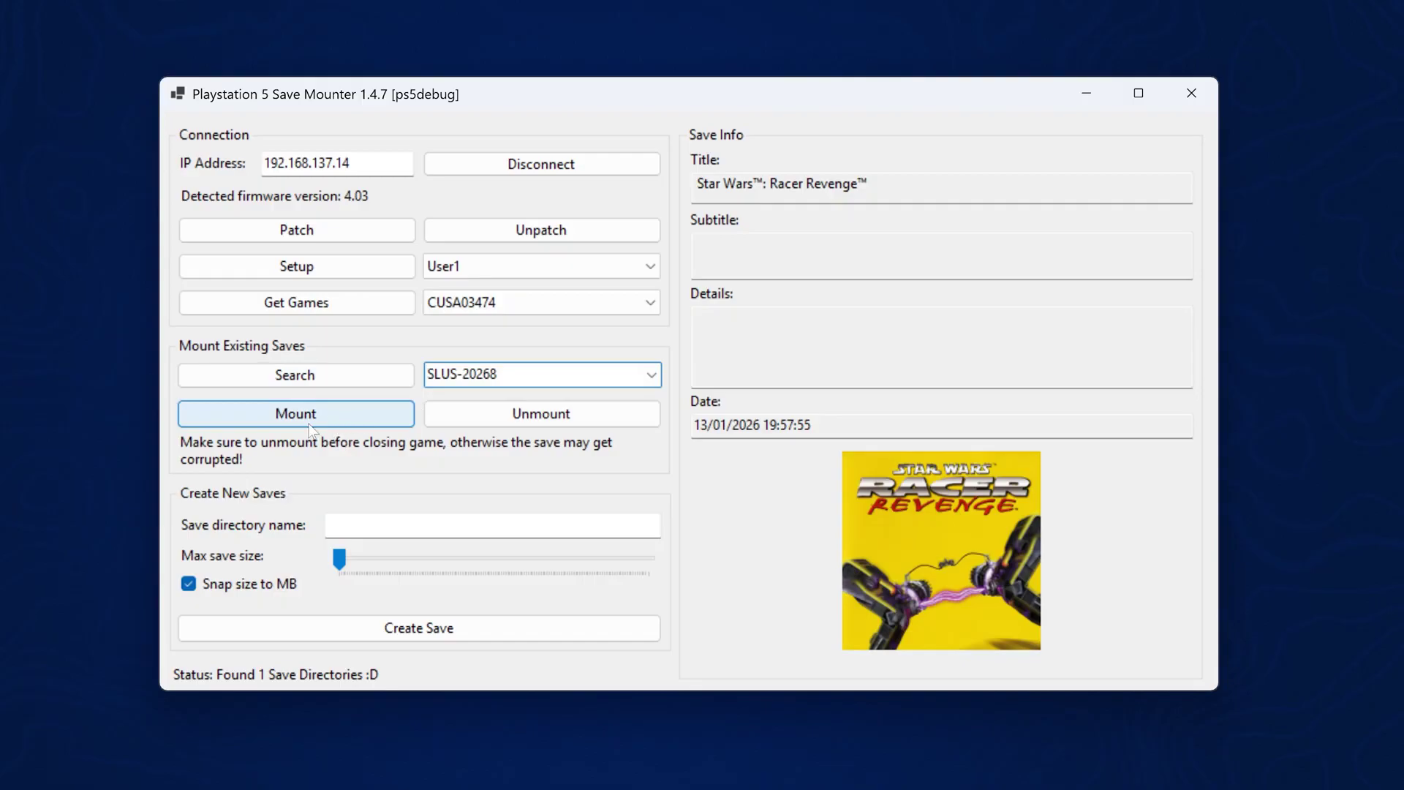
pyautogui.click(312, 428)
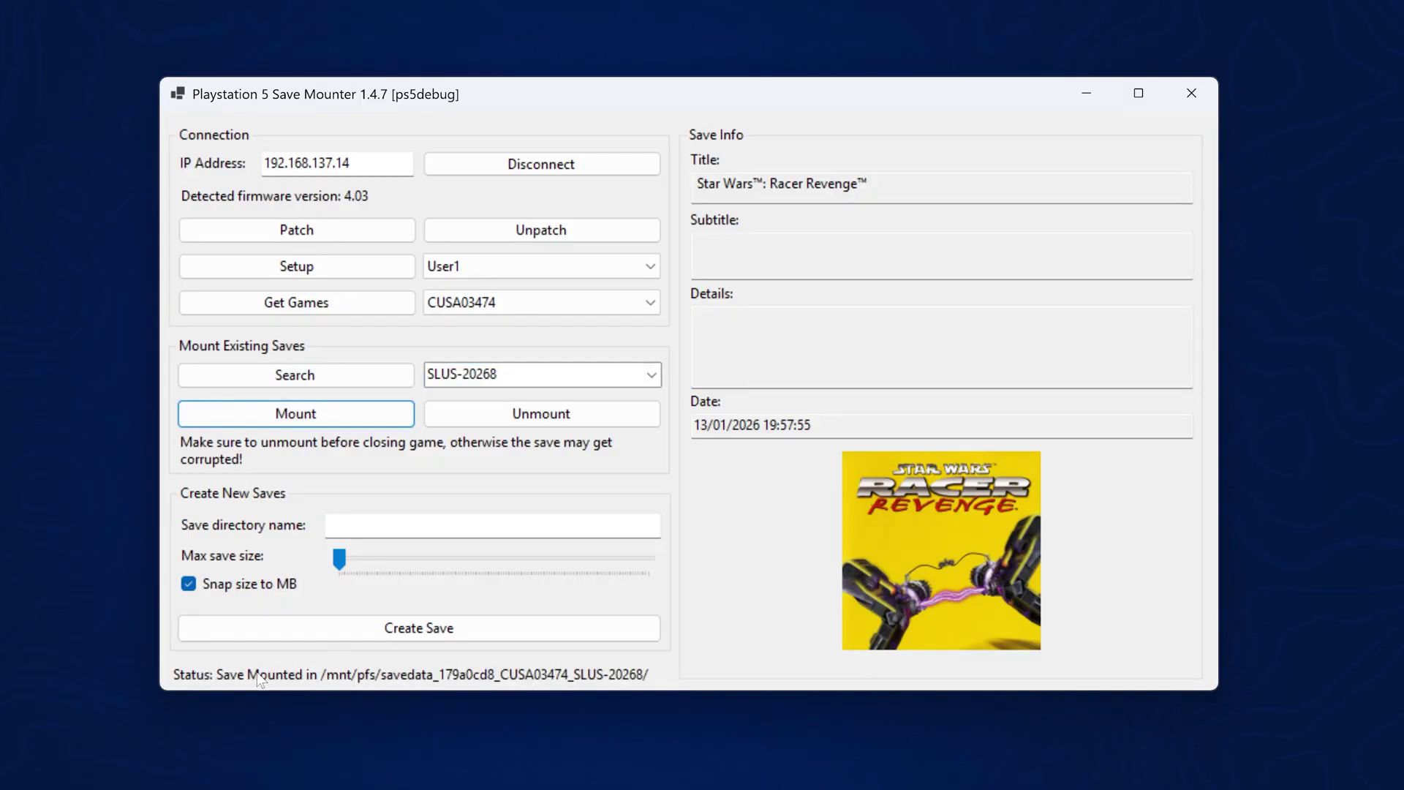
pyautogui.click(1087, 96)
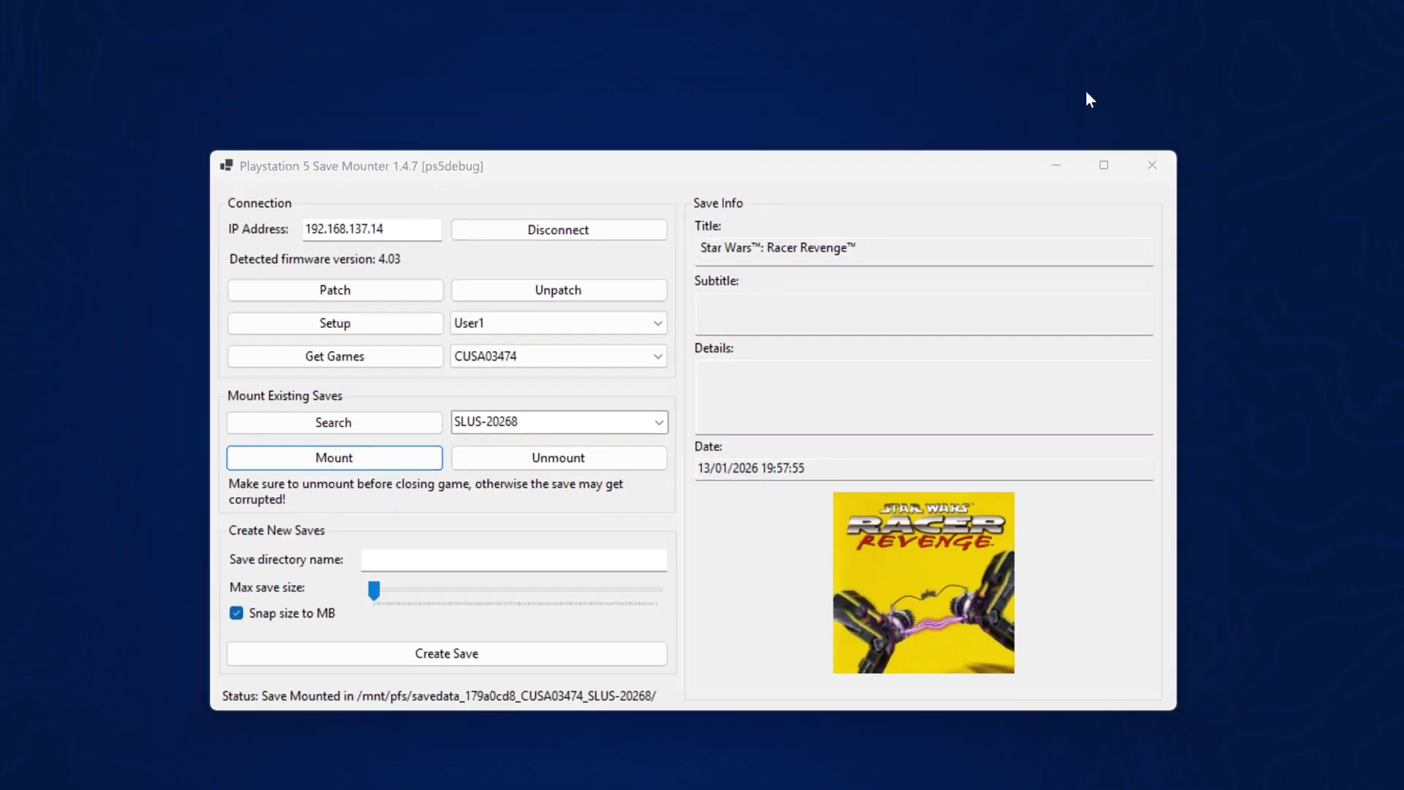
# - Connect FileZilla to the console's FTP server on port 1337
pyautogui.hotkey('alt', 'Tab')
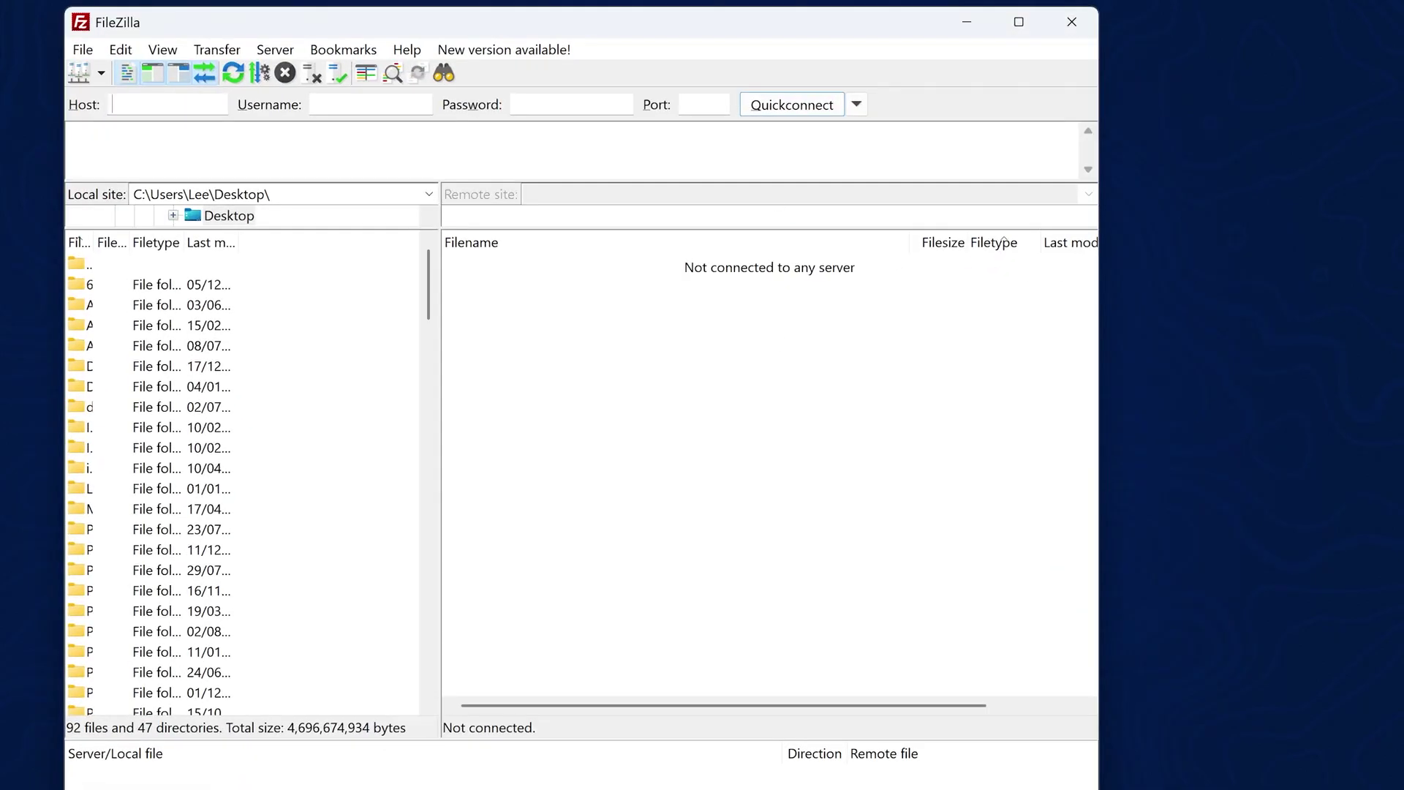
pyautogui.moveTo(729, 23); pyautogui.dragTo(766, 12)
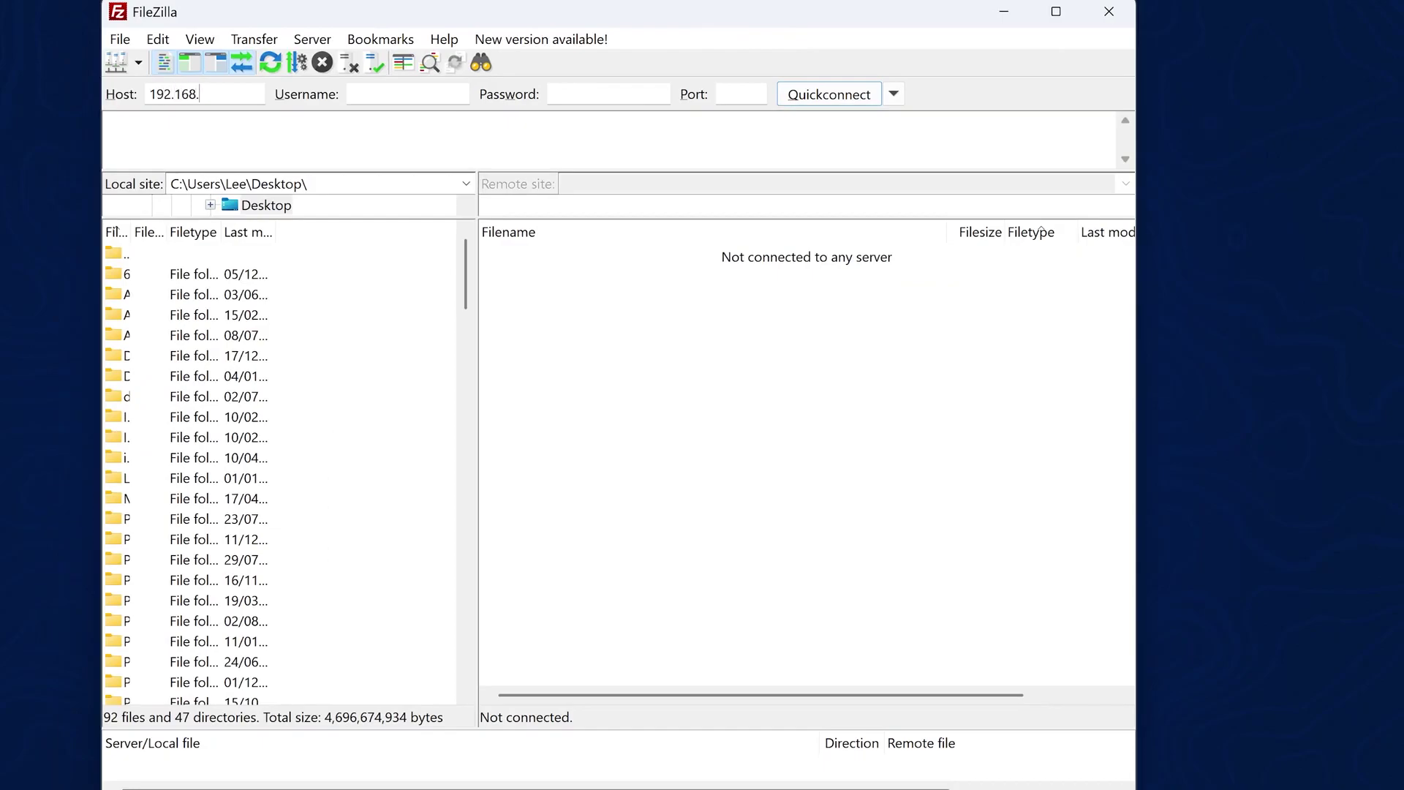
pyautogui.write('4')
pyautogui.click(740, 94)
pyautogui.write('1337')
pyautogui.click(800, 99)
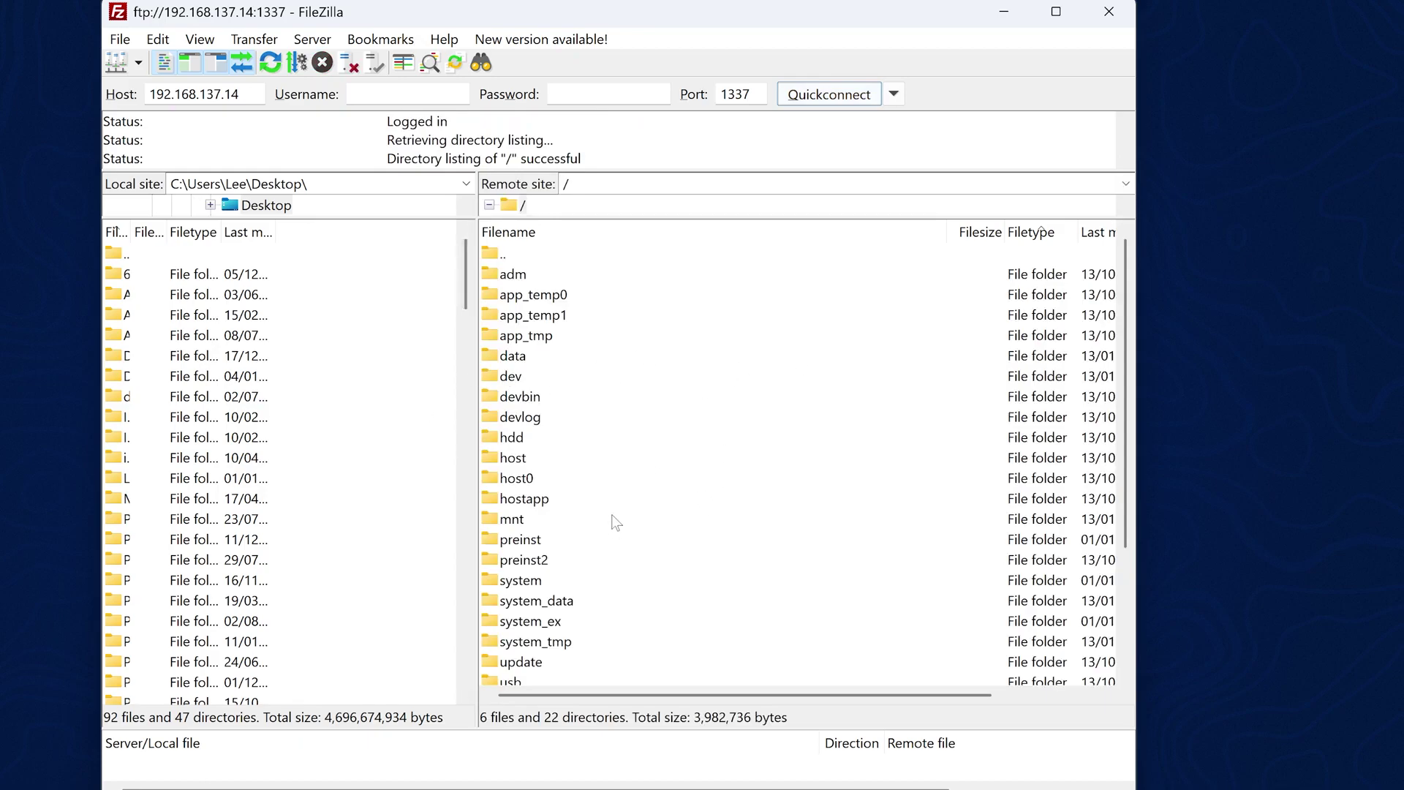
# - Open mnt/pfs/savedata_179a0cd8_CUSA03474_SLUS-20268, select its save files, and pick Luac0re_1.0.zip on the desktop
pyautogui.scroll(-3, 617, 502)
pyautogui.scroll(1, 531, 449)
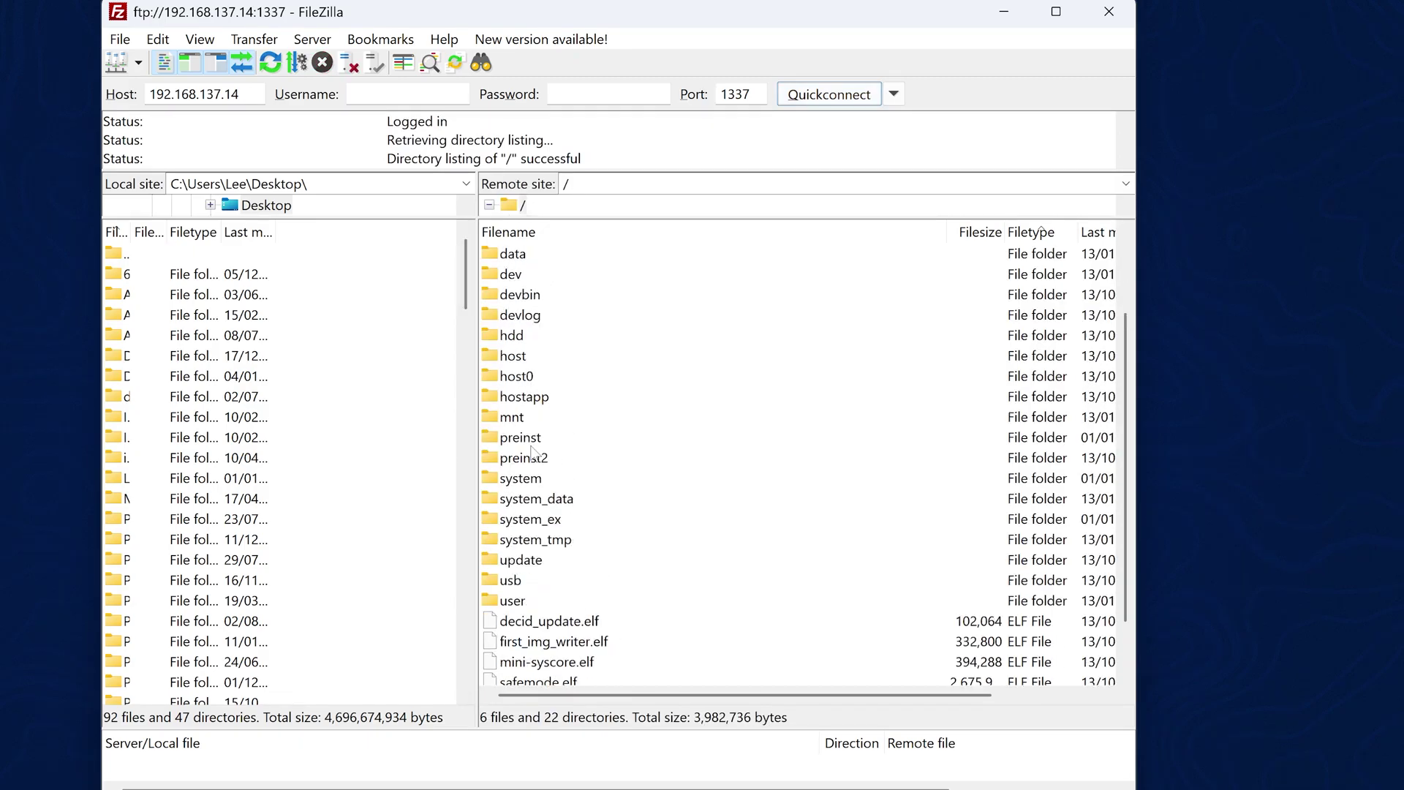
pyautogui.doubleClick(518, 417)
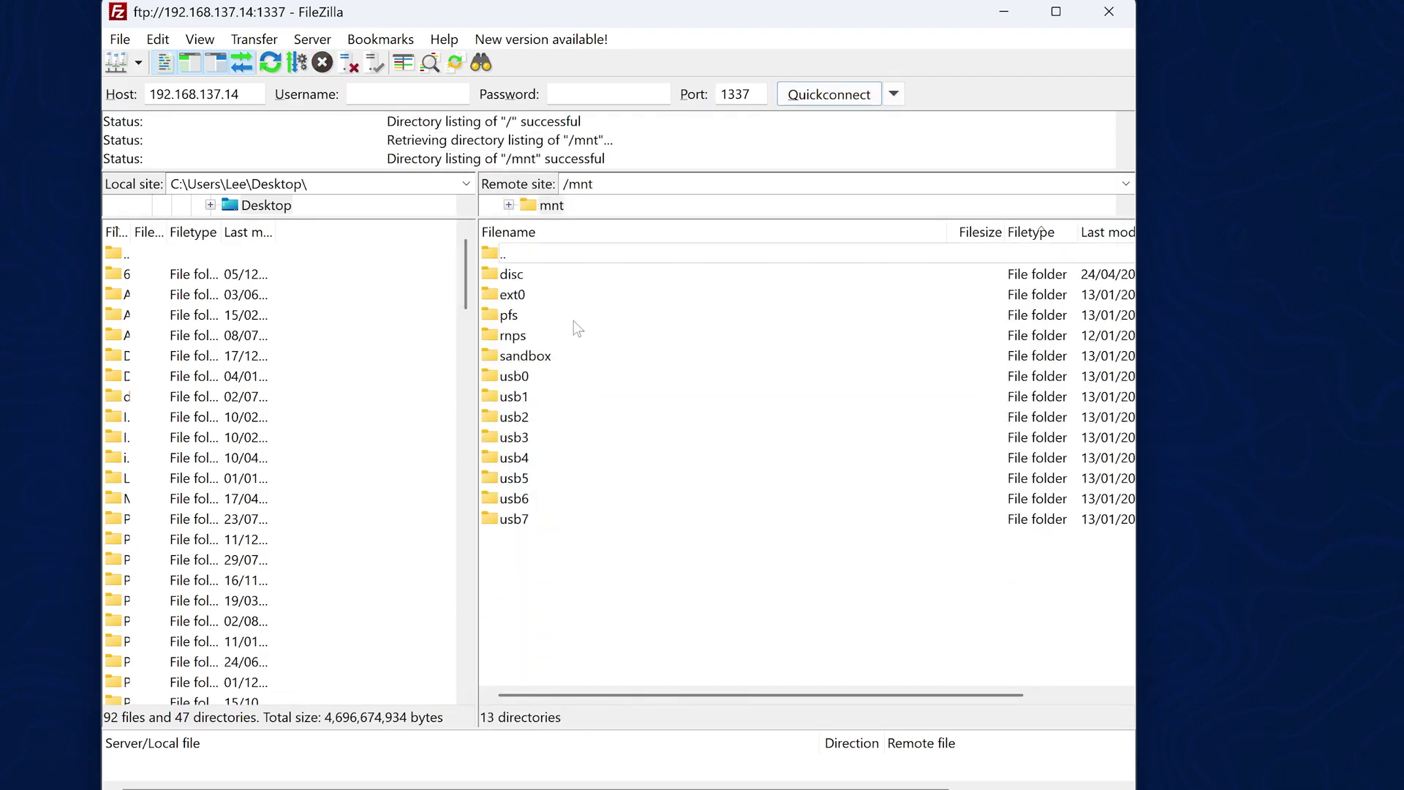
pyautogui.doubleClick(519, 315)
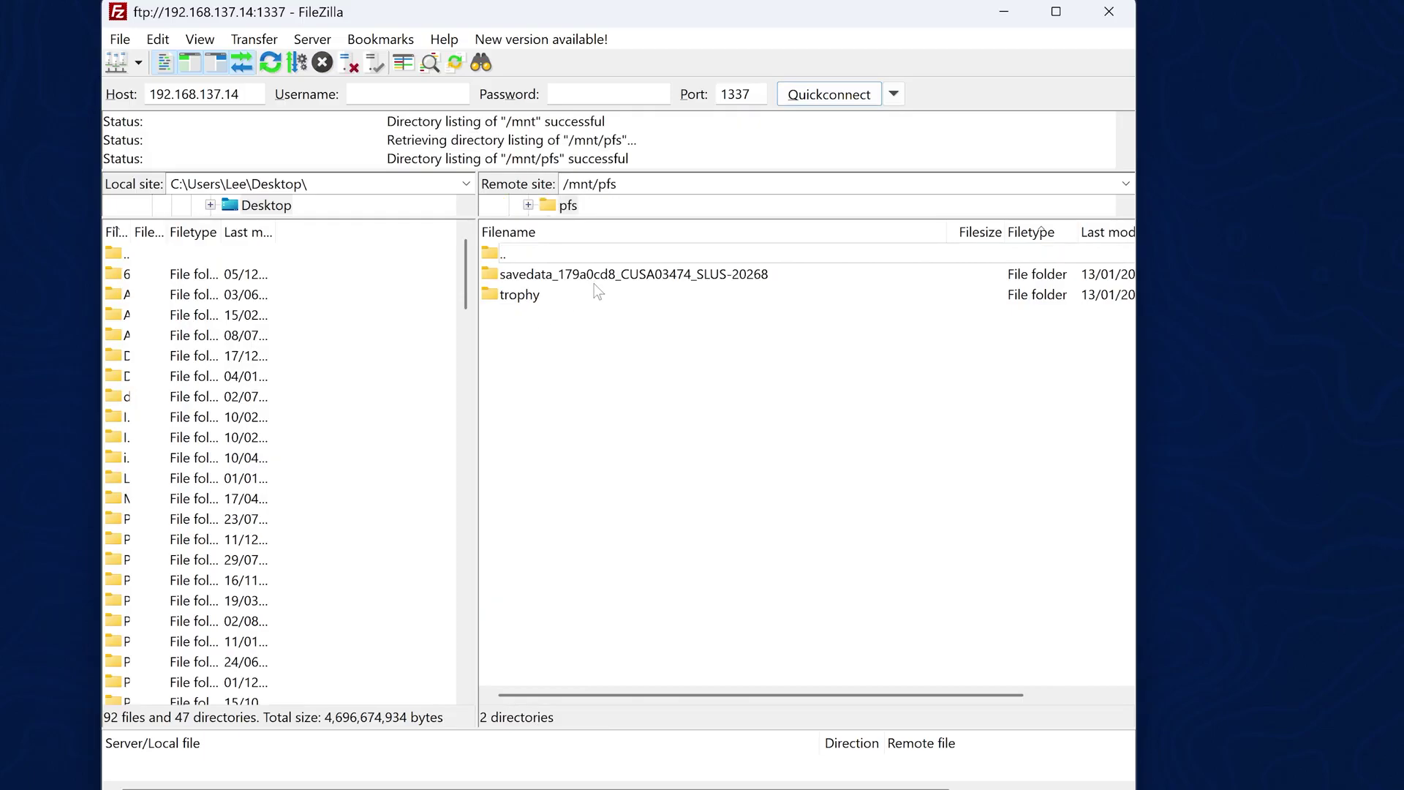
pyautogui.click(522, 279)
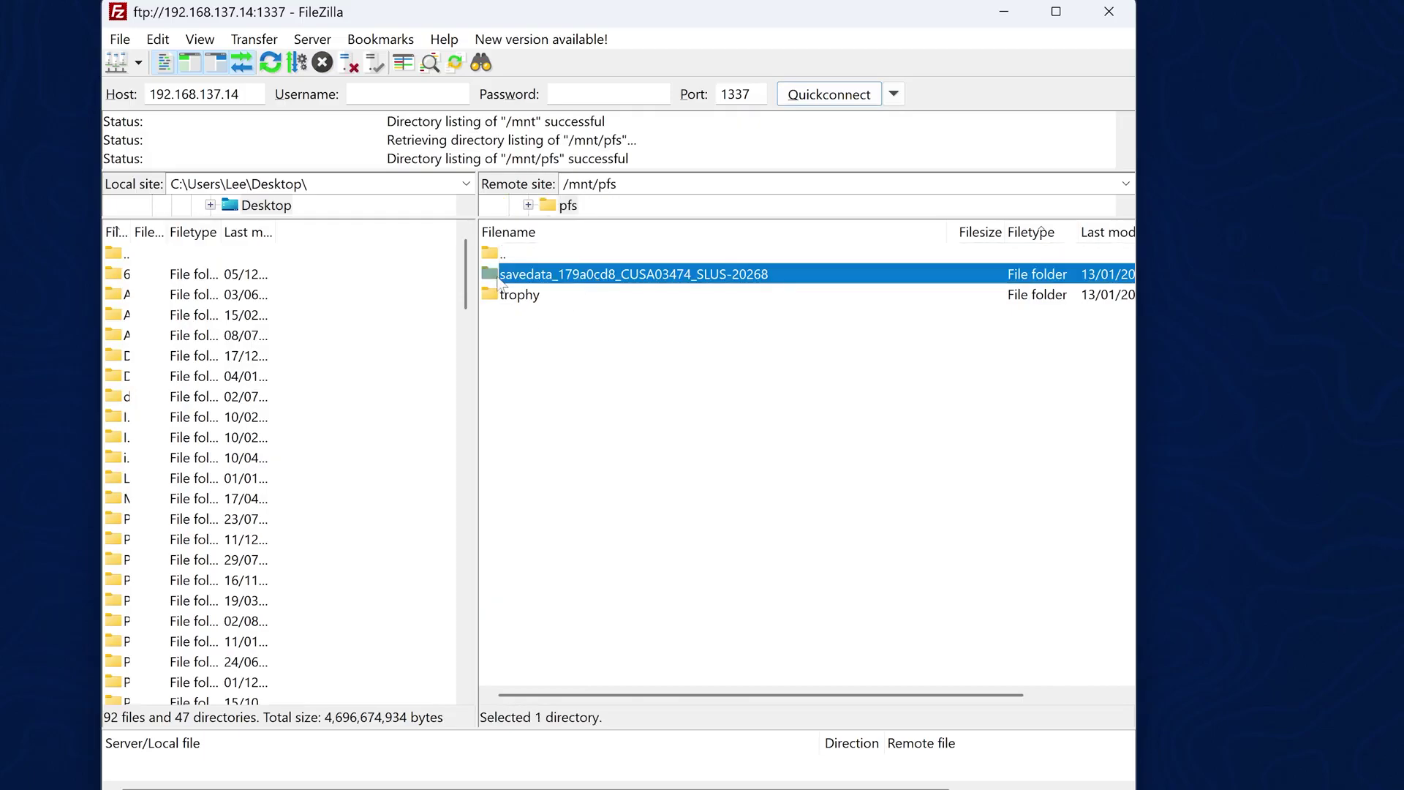
pyautogui.doubleClick(633, 281)
pyautogui.moveTo(567, 411); pyautogui.dragTo(718, 287)
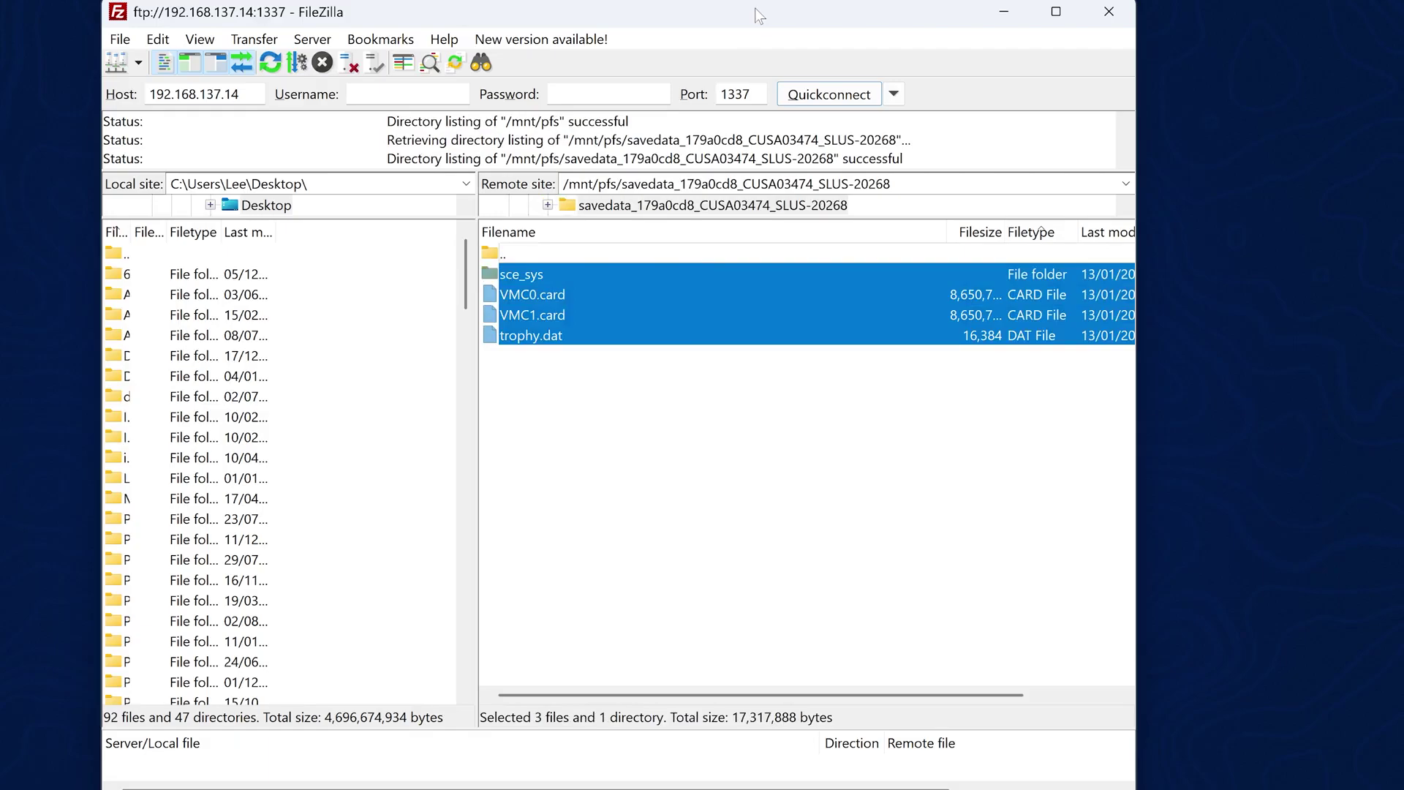
pyautogui.moveTo(759, 15); pyautogui.dragTo(770, 427)
pyautogui.click(579, 221)
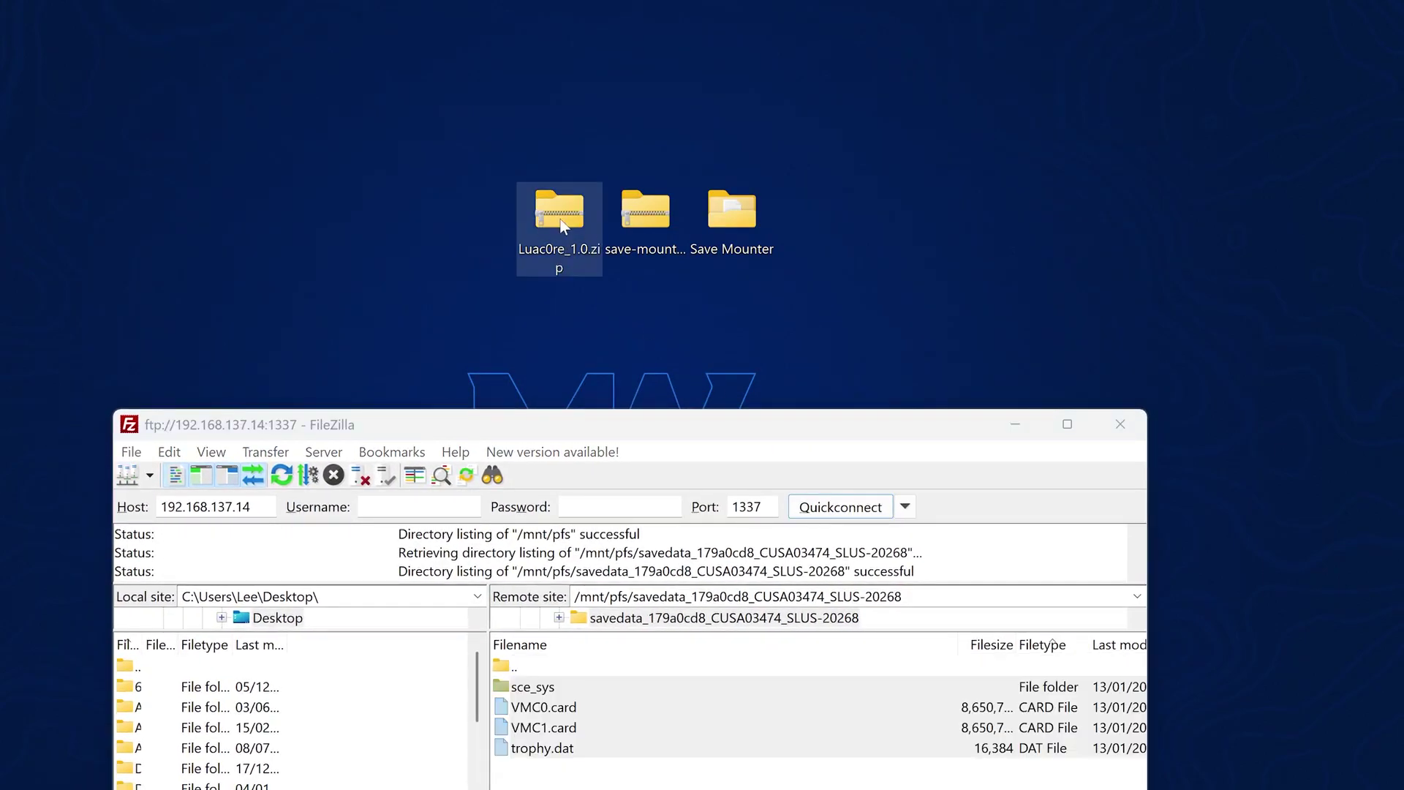
# - Extract the lua folder and VMC0.card from Luac0re_1.0.zip onto the desktop
pyautogui.doubleClick(563, 225)
pyautogui.moveTo(779, 102); pyautogui.dragTo(910, 93)
pyautogui.moveTo(626, 421); pyautogui.dragTo(223, 183)
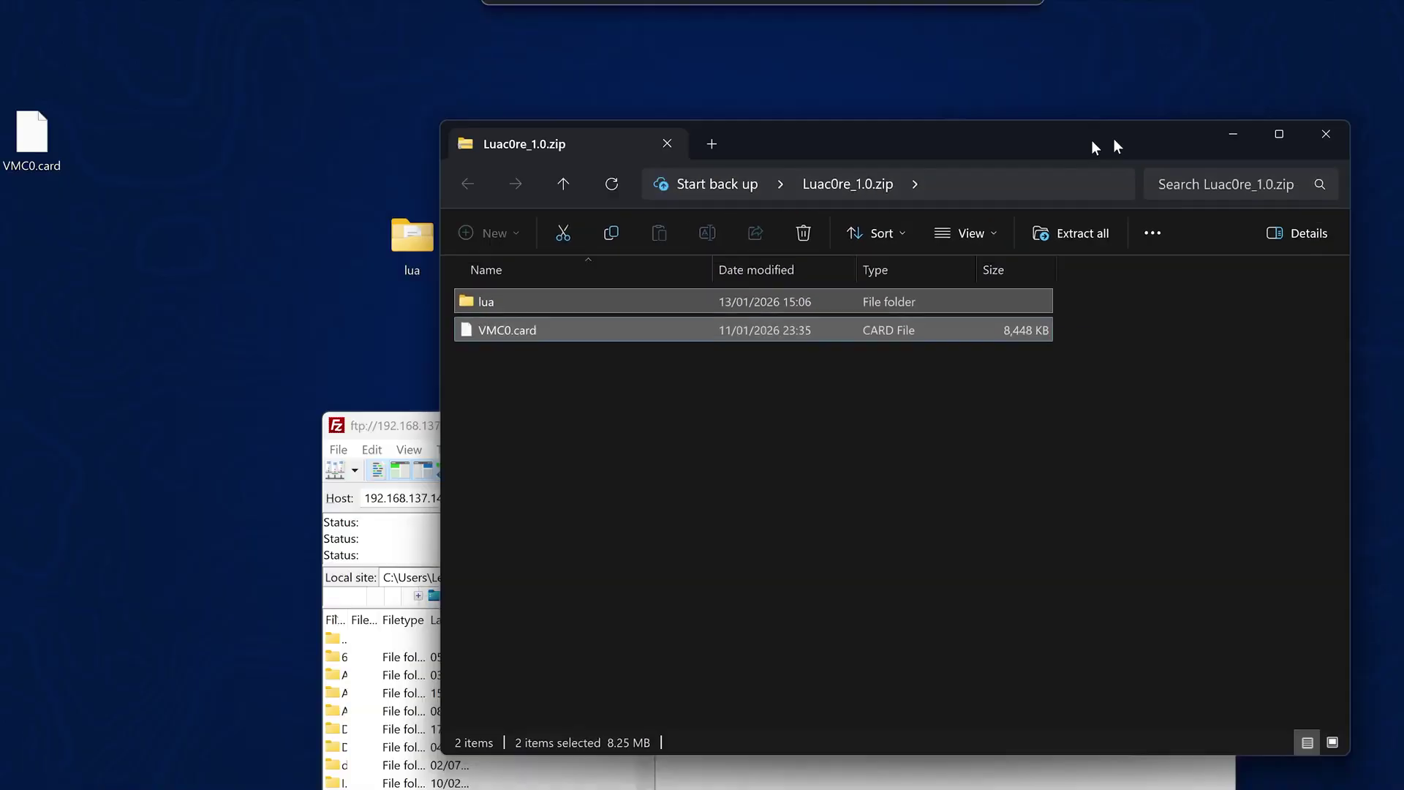
pyautogui.moveTo(1113, 138); pyautogui.dragTo(1071, 140)
pyautogui.click(1283, 133)
# - Arrange lua and VMC0.card side by side and check the lua folder's files
pyautogui.moveTo(415, 252); pyautogui.dragTo(114, 150)
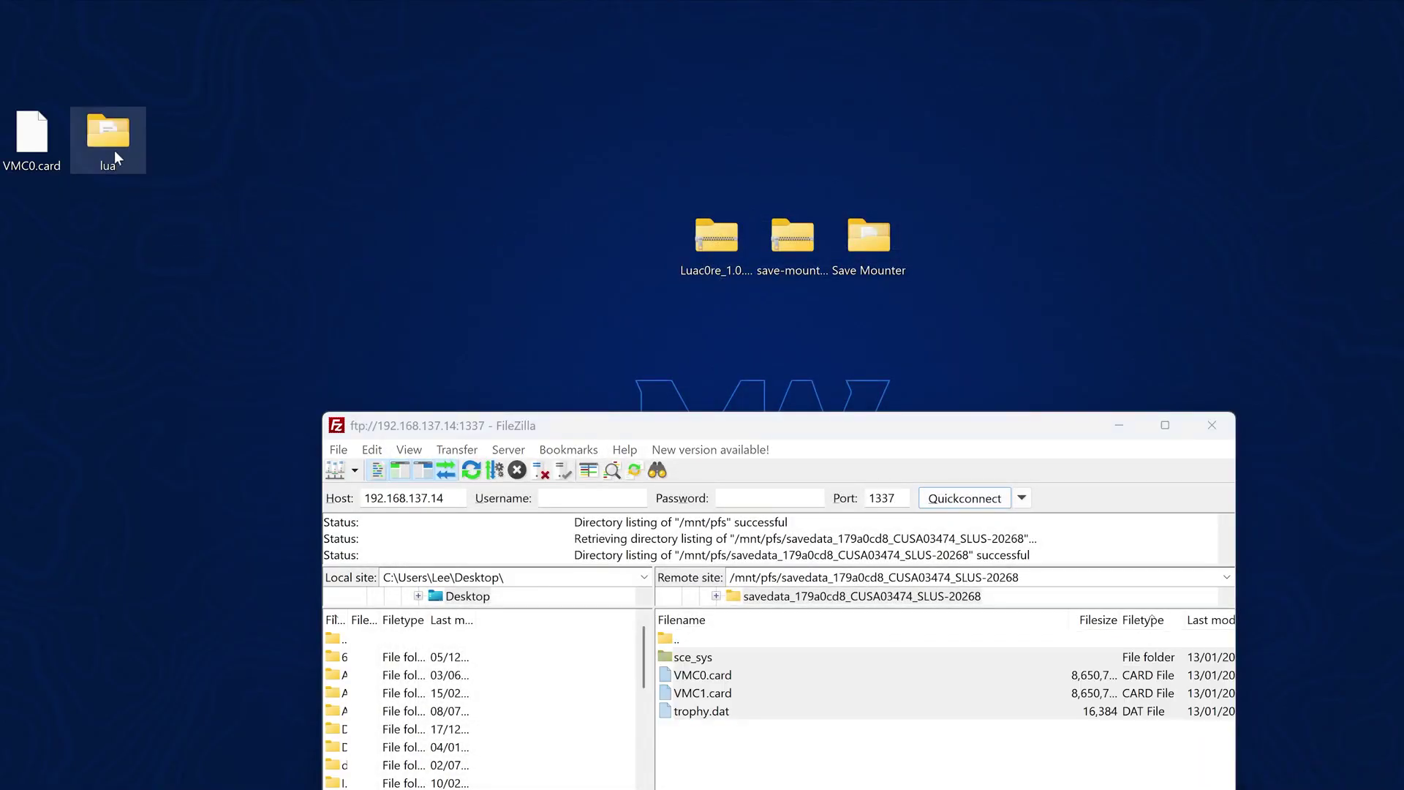
pyautogui.doubleClick(107, 151)
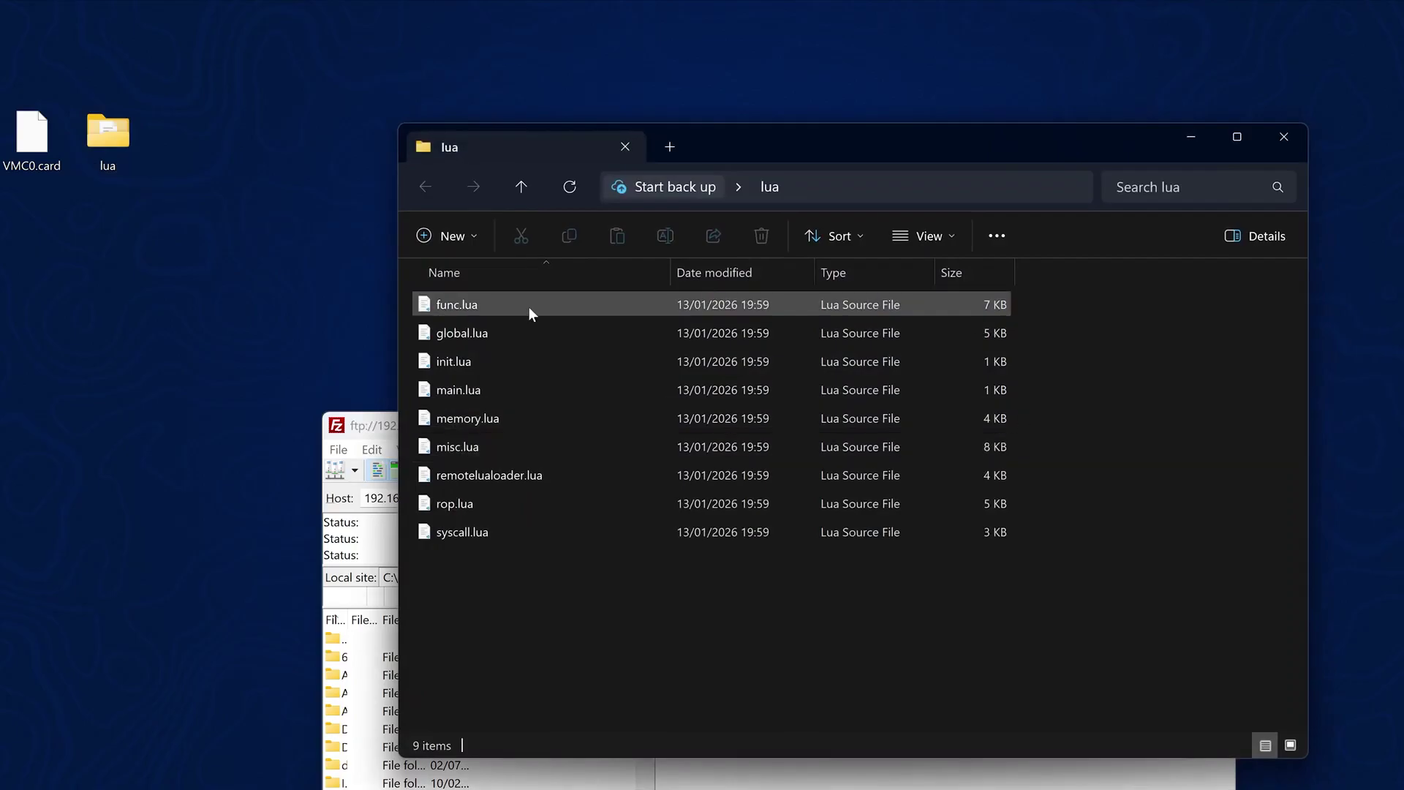
pyautogui.click(1284, 137)
pyautogui.moveTo(31, 139); pyautogui.dragTo(185, 166)
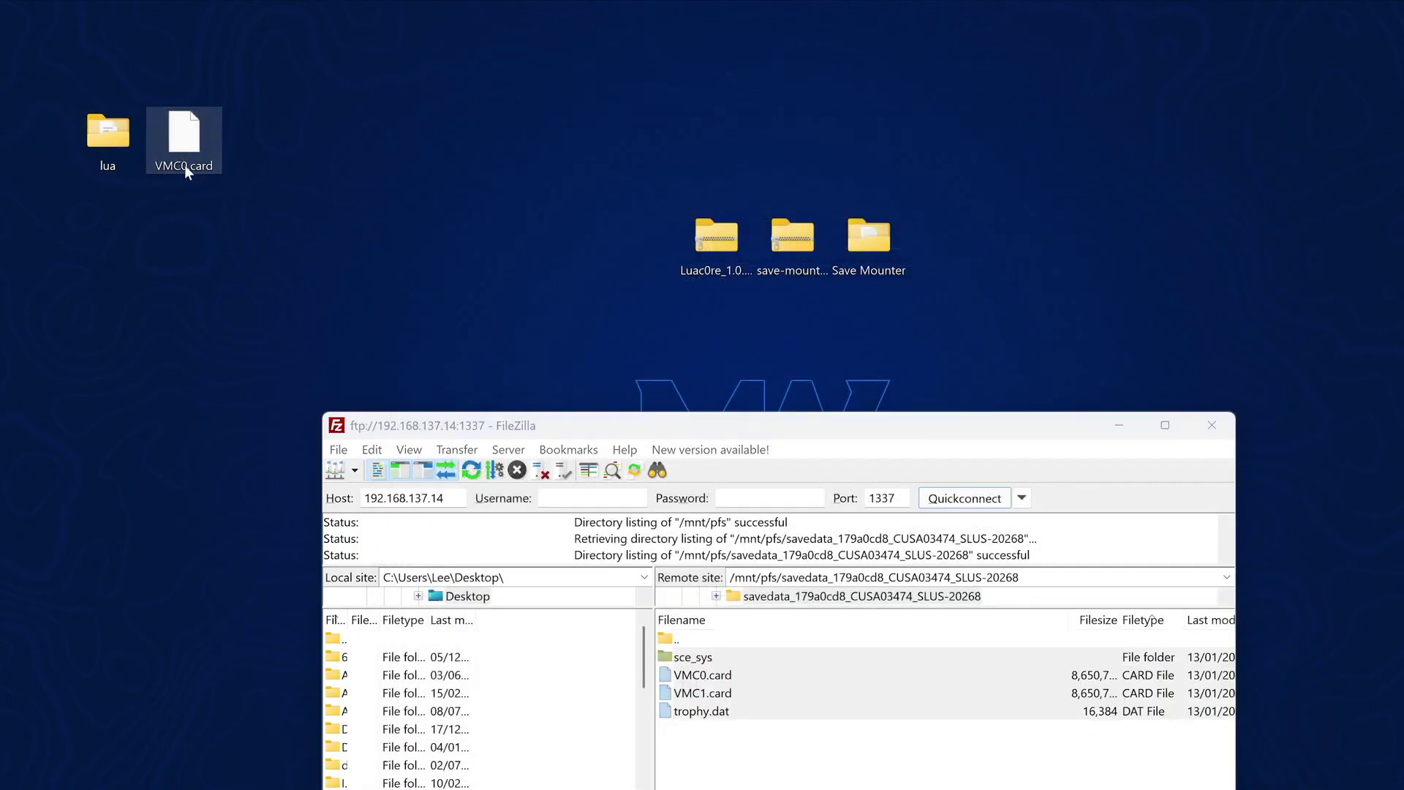
pyautogui.moveTo(810, 425); pyautogui.dragTo(806, 68)
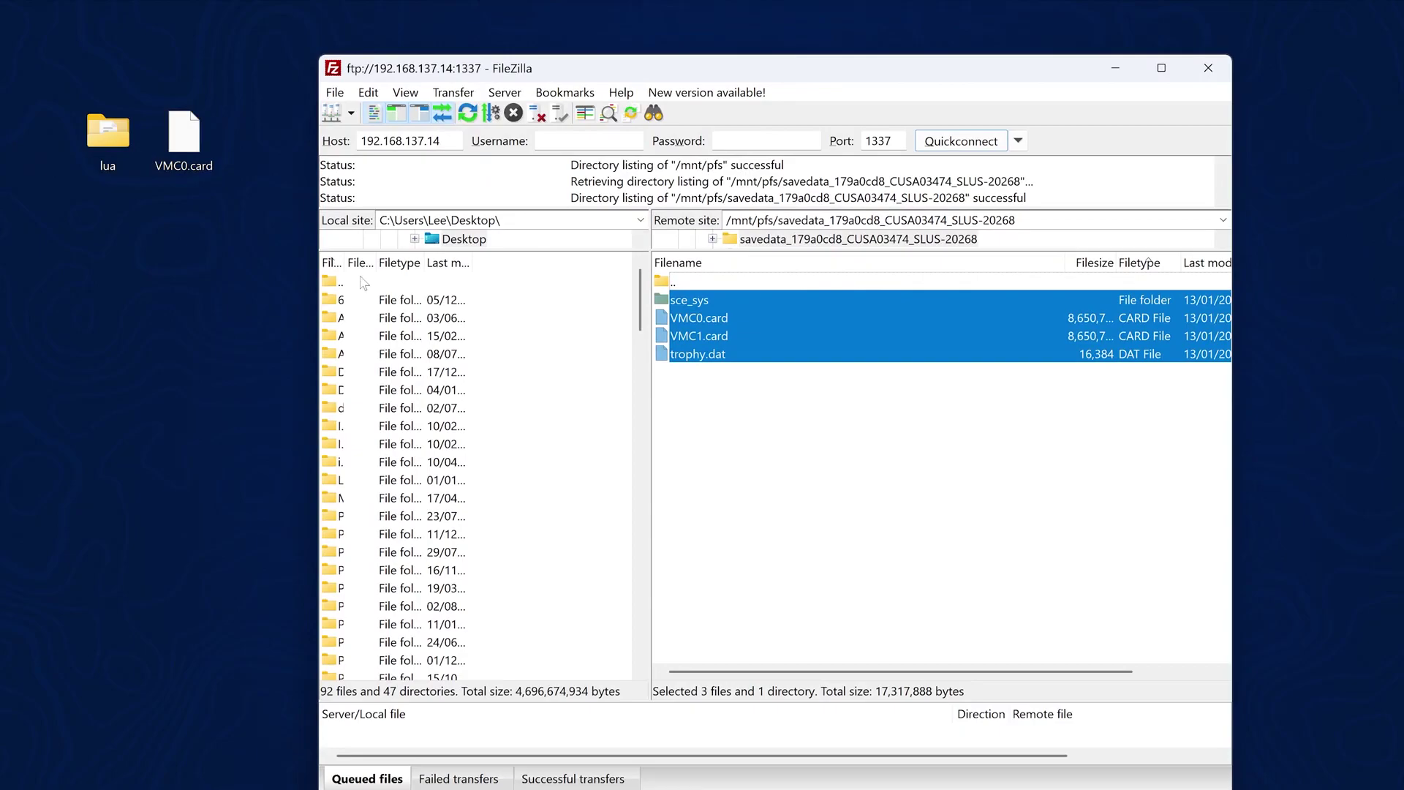
# - Upload the lua folder and VMC0.card into the mounted save, overwriting the existing VMC0.card
pyautogui.moveTo(88, 252); pyautogui.dragTo(206, 154)
pyautogui.moveTo(82, 242); pyautogui.dragTo(832, 425)
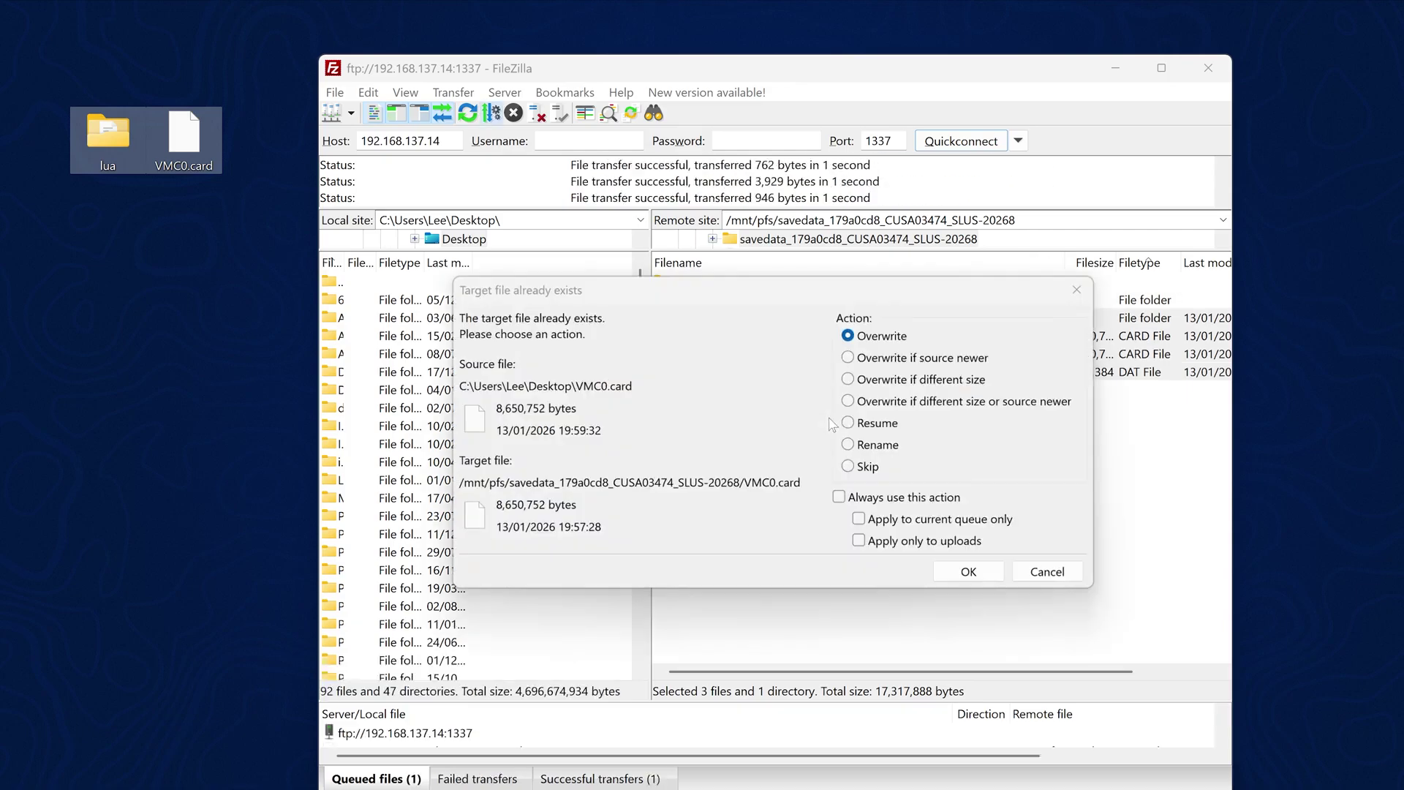
pyautogui.click(968, 571)
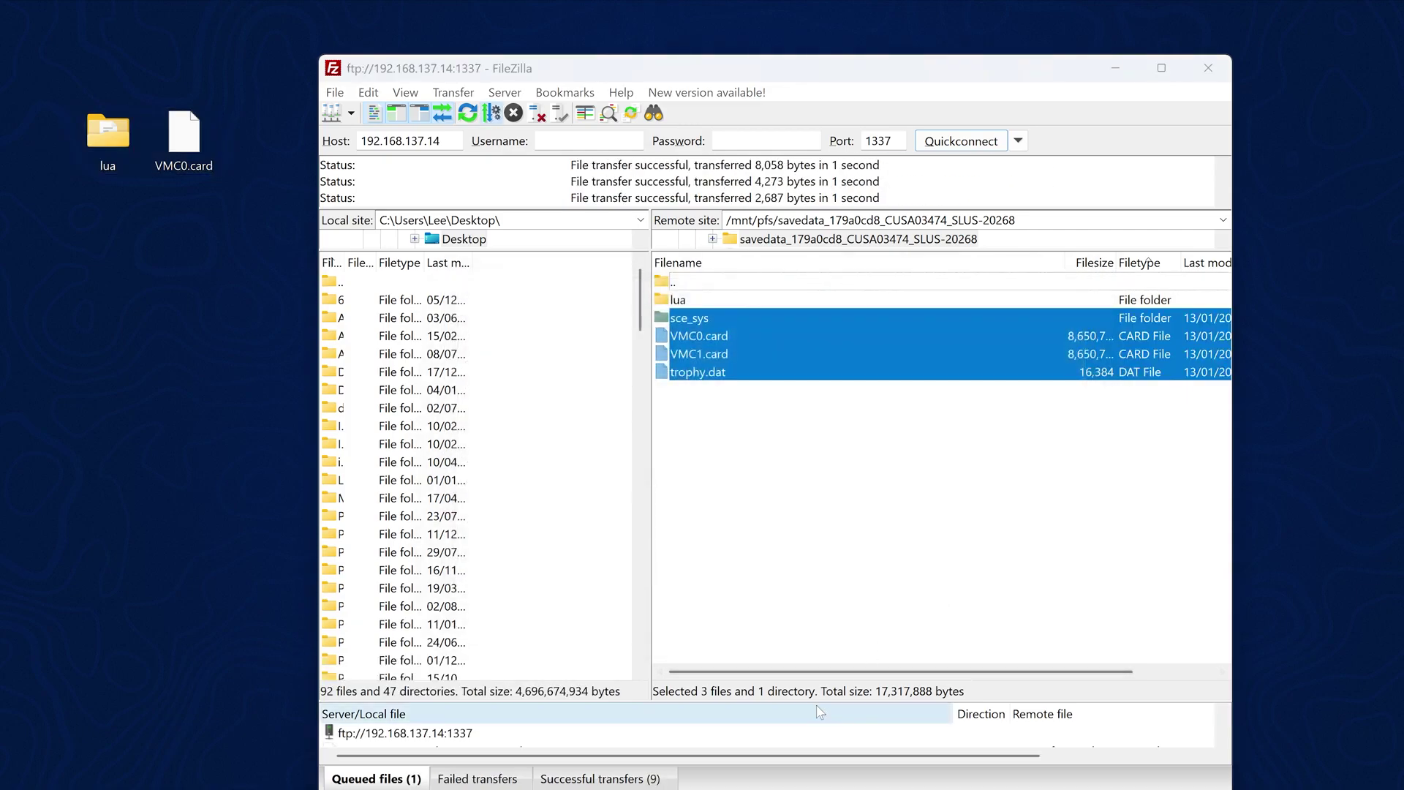
pyautogui.moveTo(812, 704); pyautogui.dragTo(658, 525)
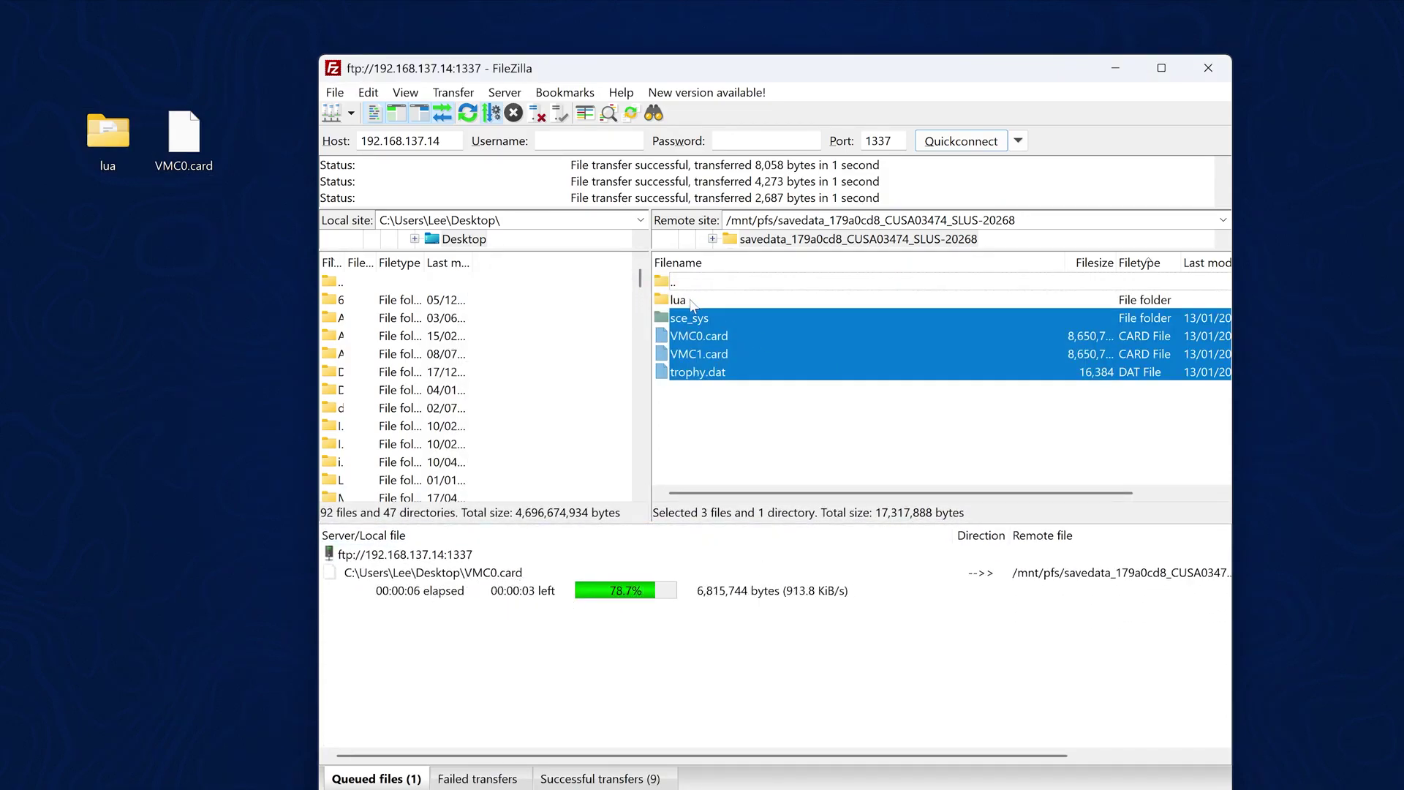
# - Verify the uploaded lua folder and VMC0.card size, then return to /mnt/pfs and Save Mounter
pyautogui.click(744, 417)
pyautogui.doubleClick(689, 299)
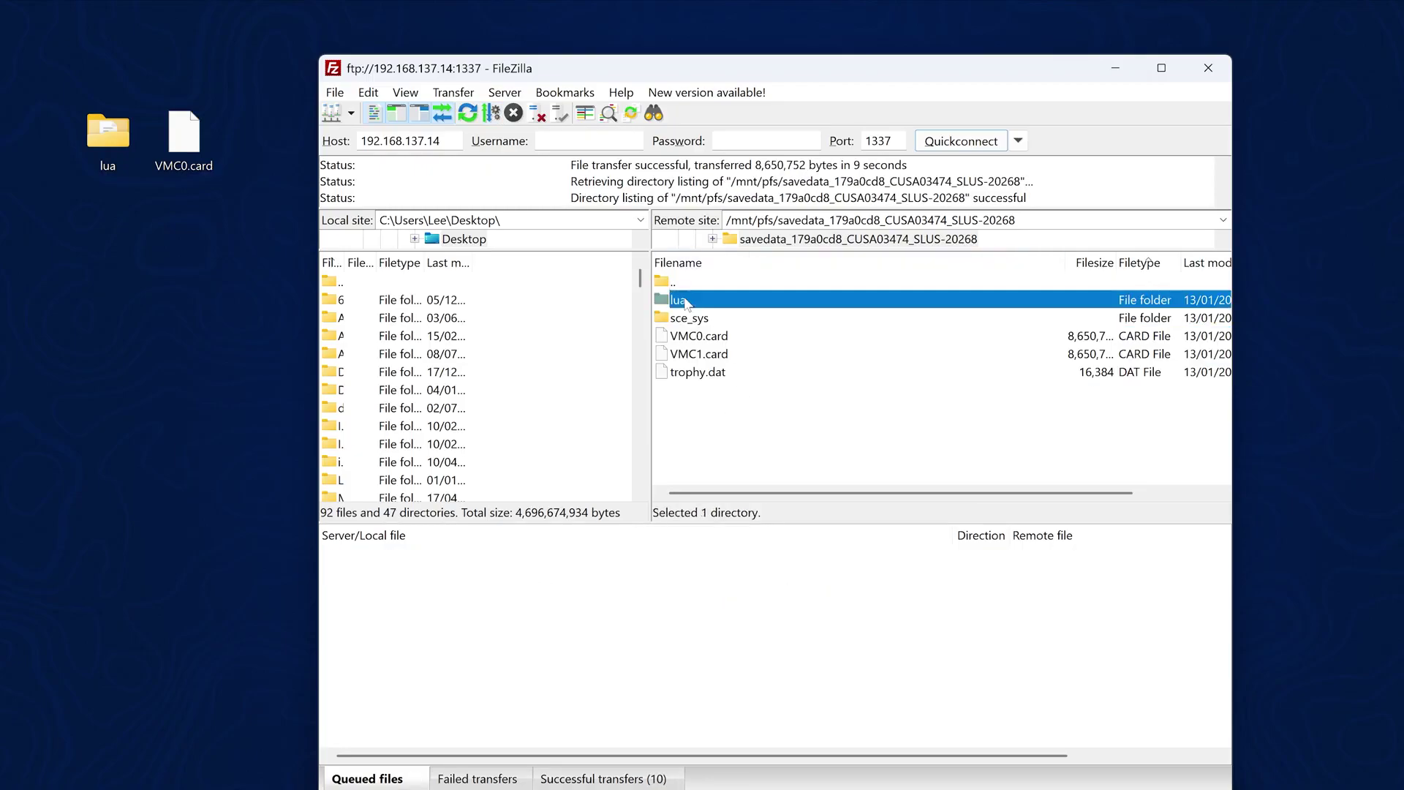
pyautogui.doubleClick(710, 284)
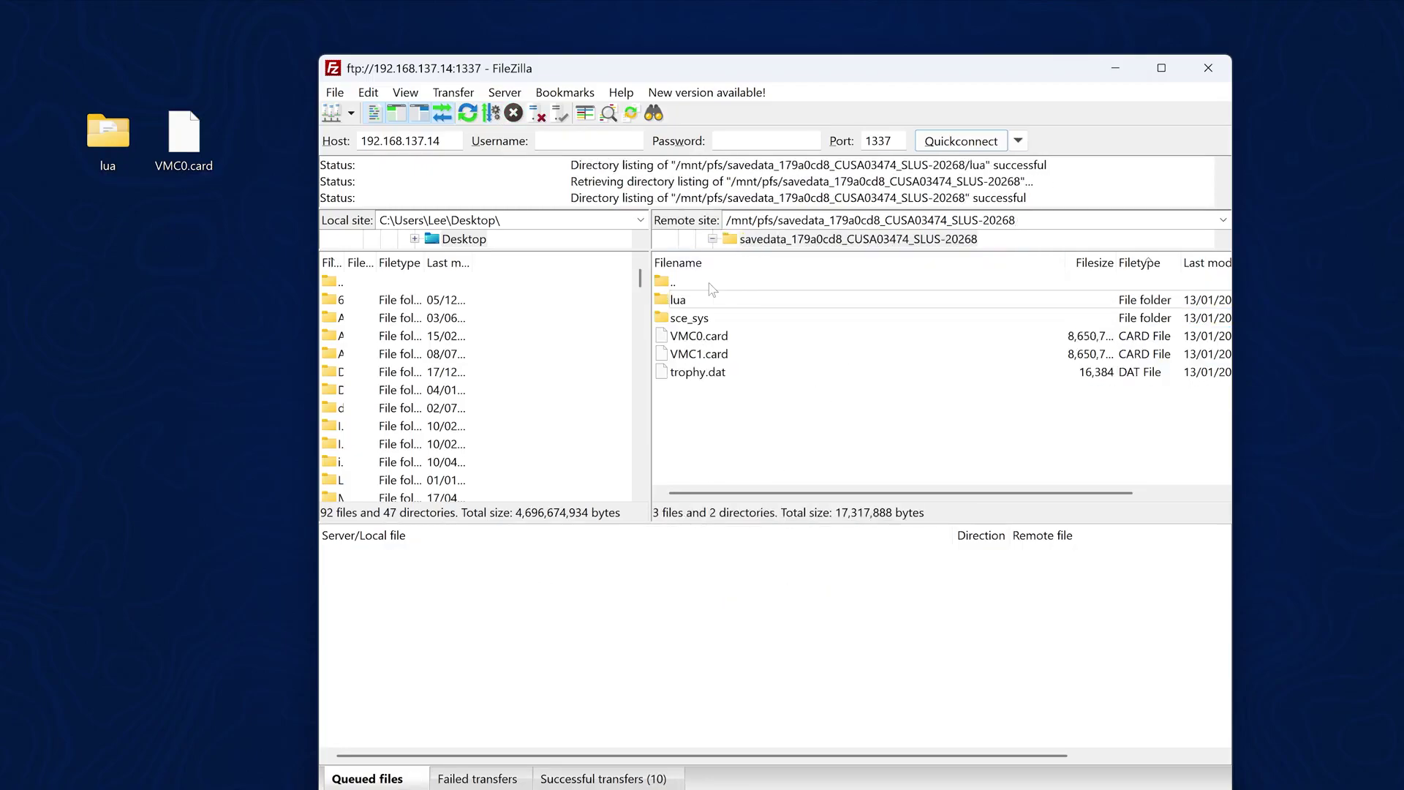
pyautogui.click(720, 341)
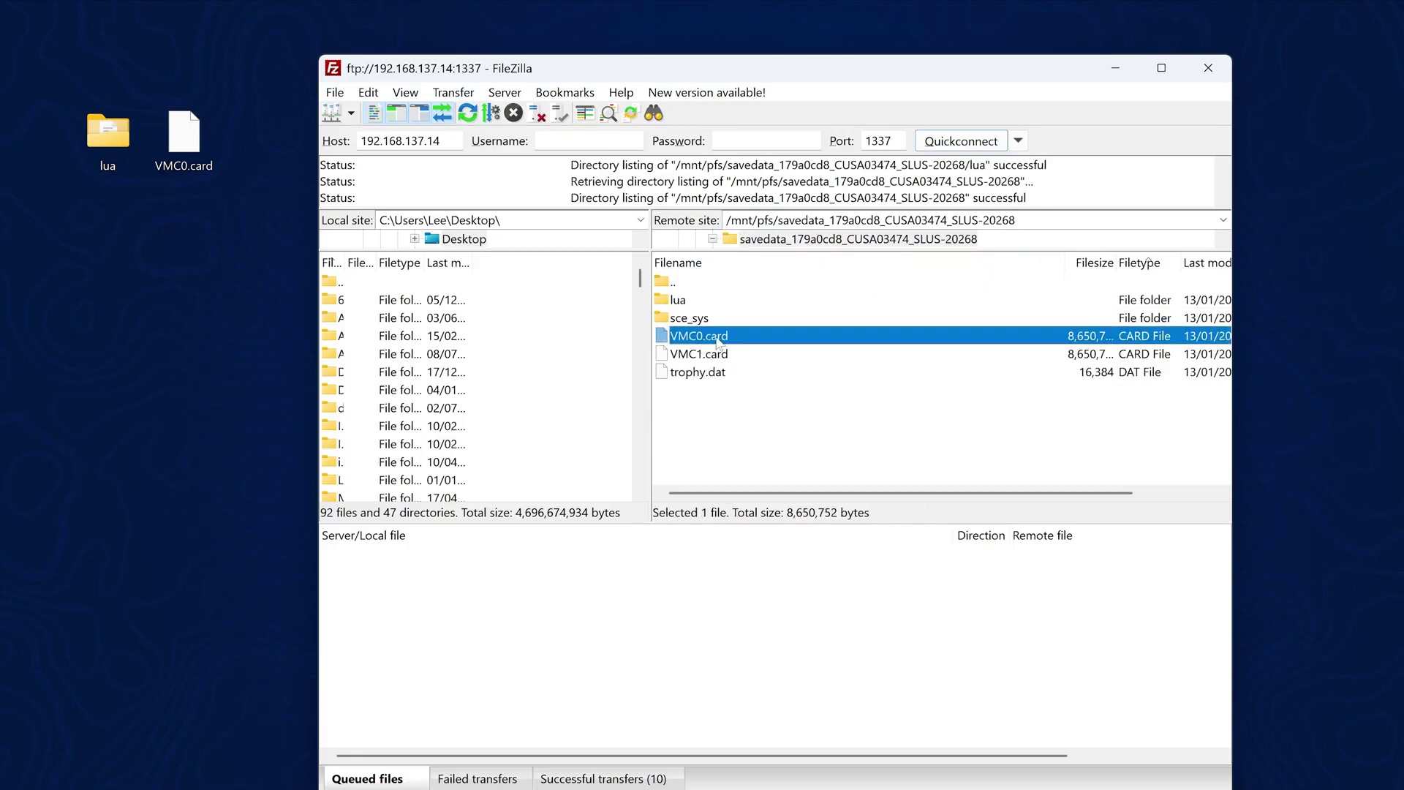
pyautogui.click(768, 444)
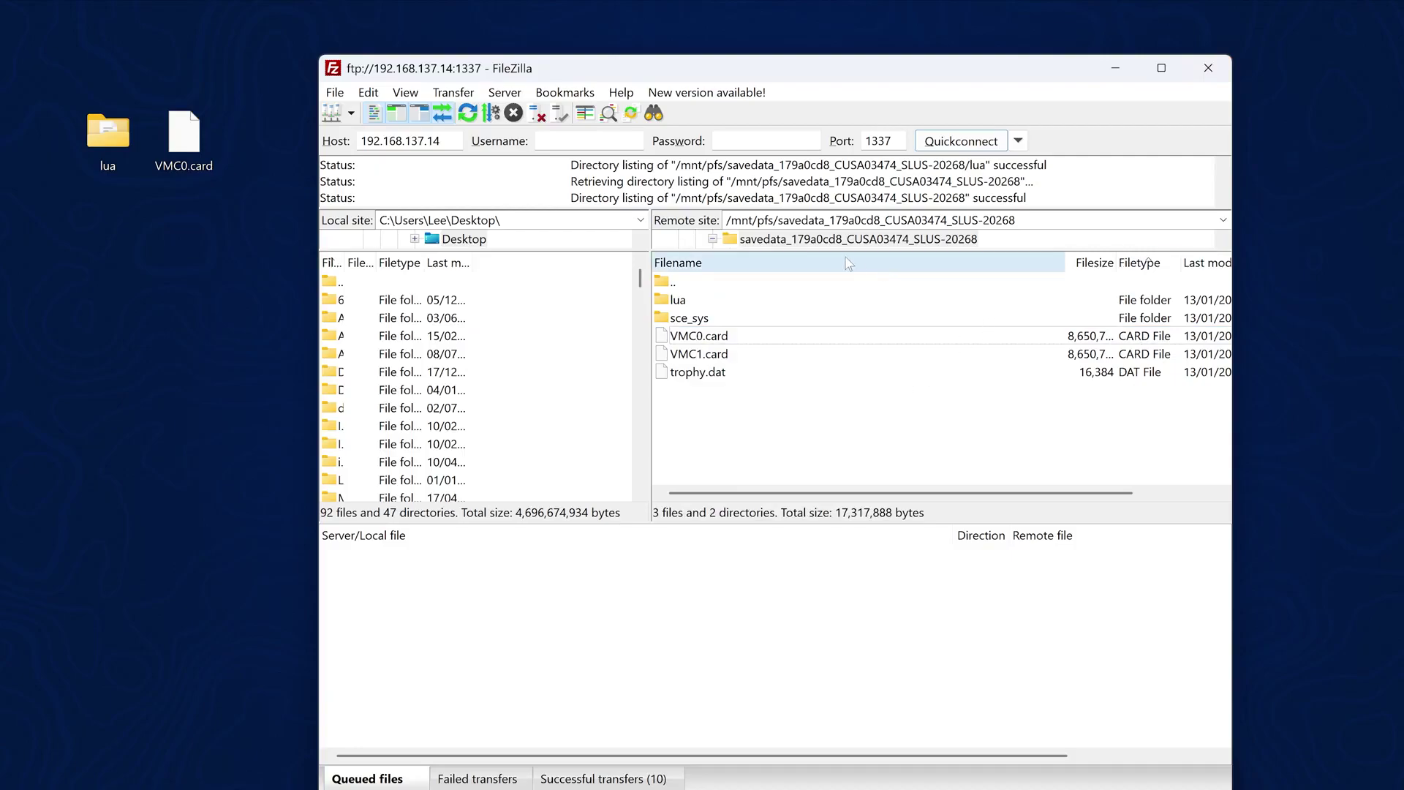
pyautogui.doubleClick(696, 282)
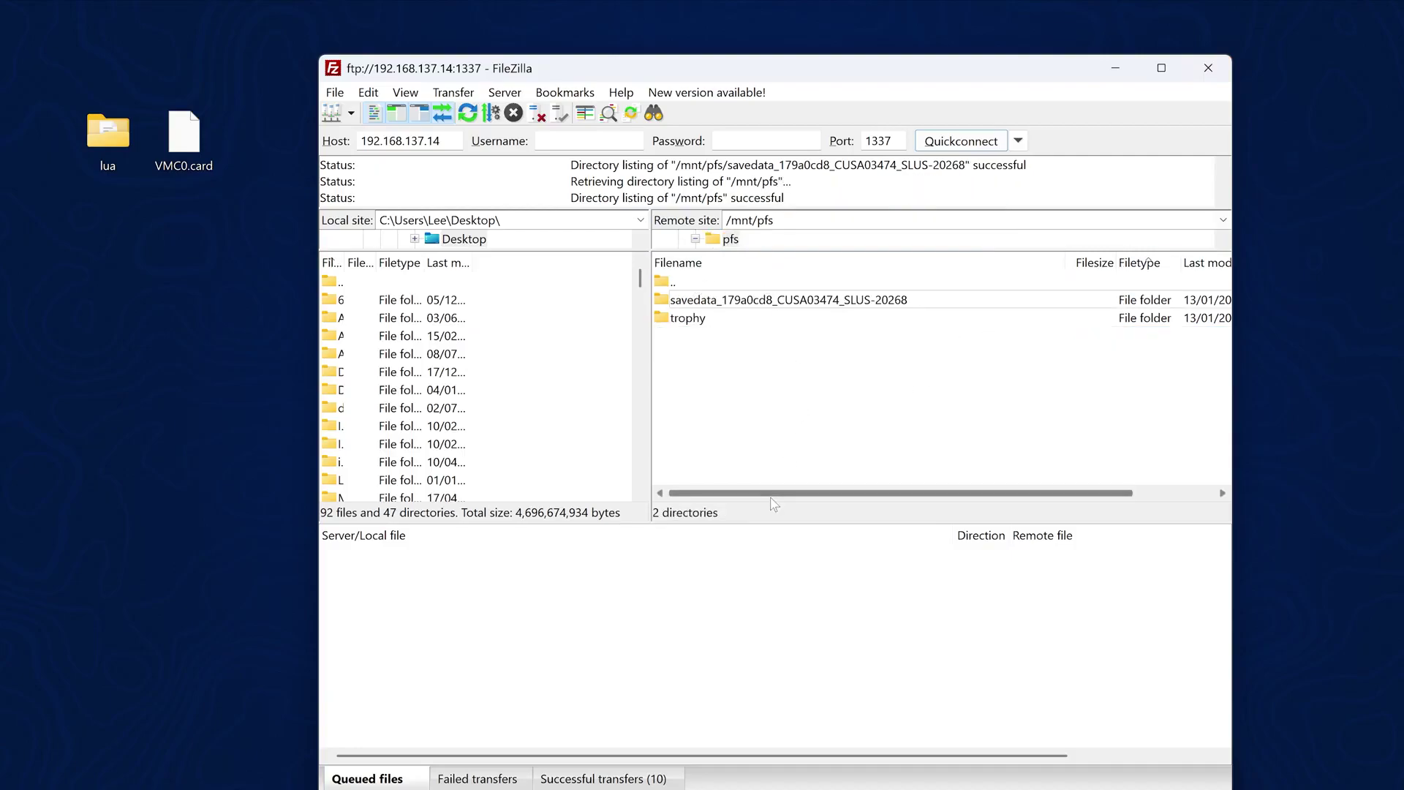
pyautogui.hotkey('alt', 'Tab')
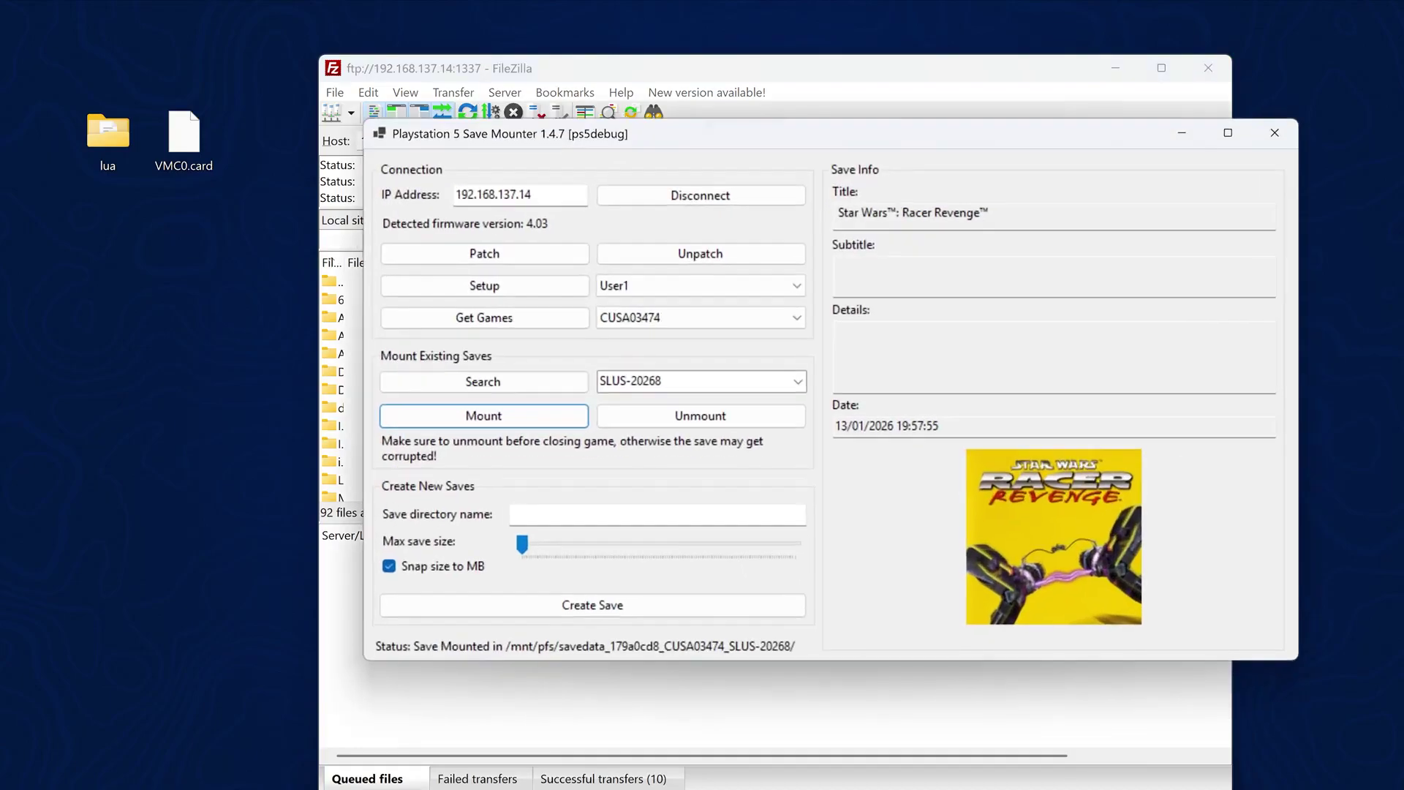
# - Unmount the Star Wars Racer Revenge save and disconnect Save Mounter from the PS5
pyautogui.click(716, 423)
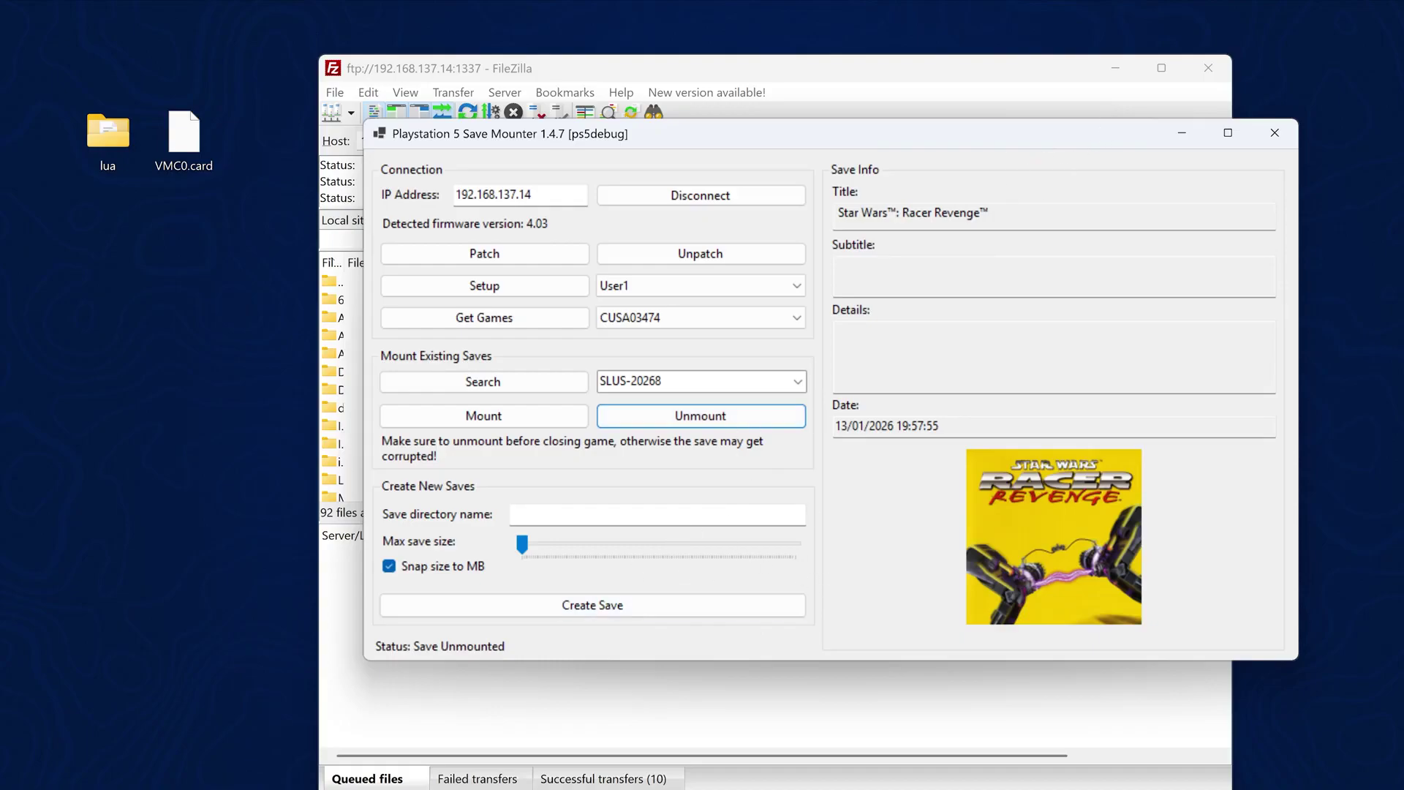
pyautogui.moveTo(1093, 123); pyautogui.dragTo(1076, 128)
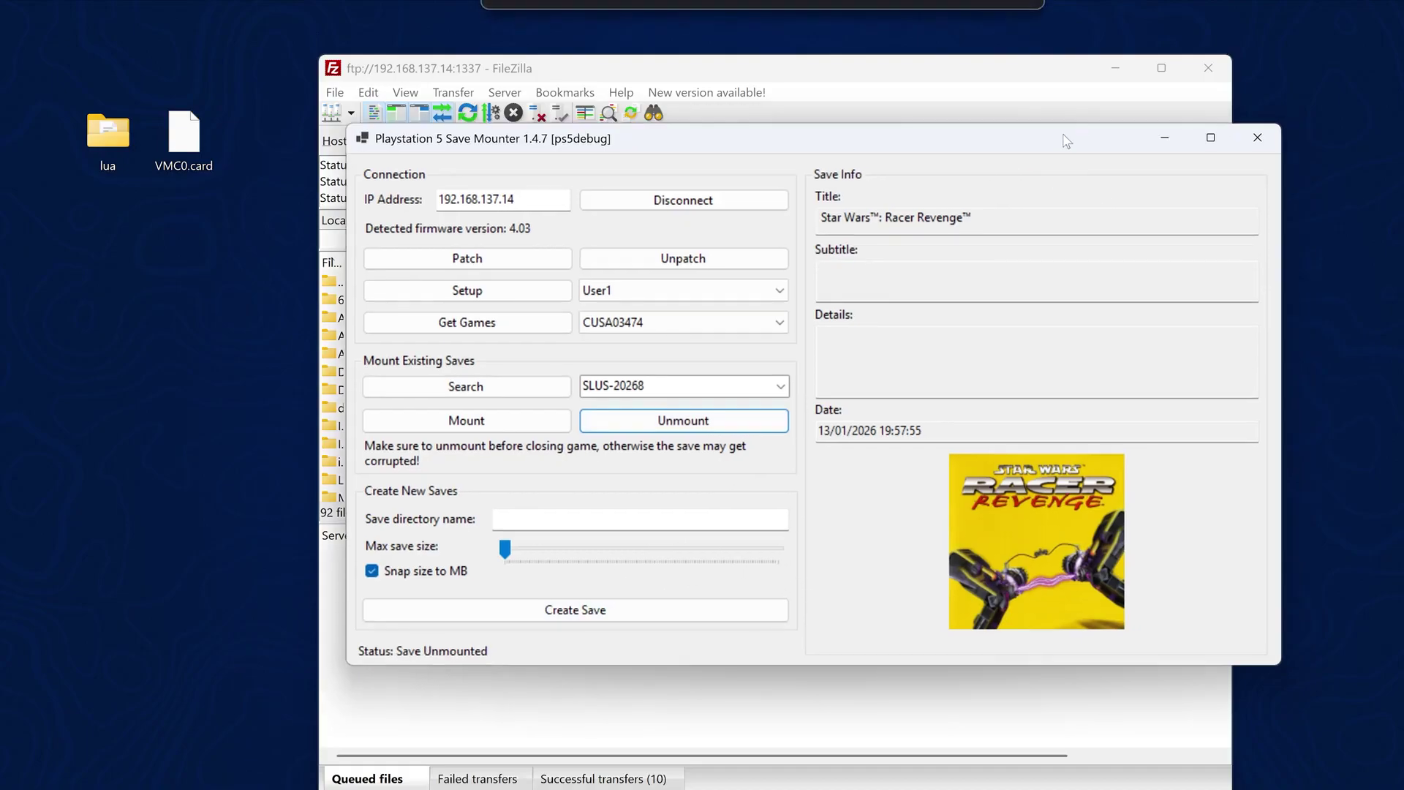
pyautogui.click(688, 205)
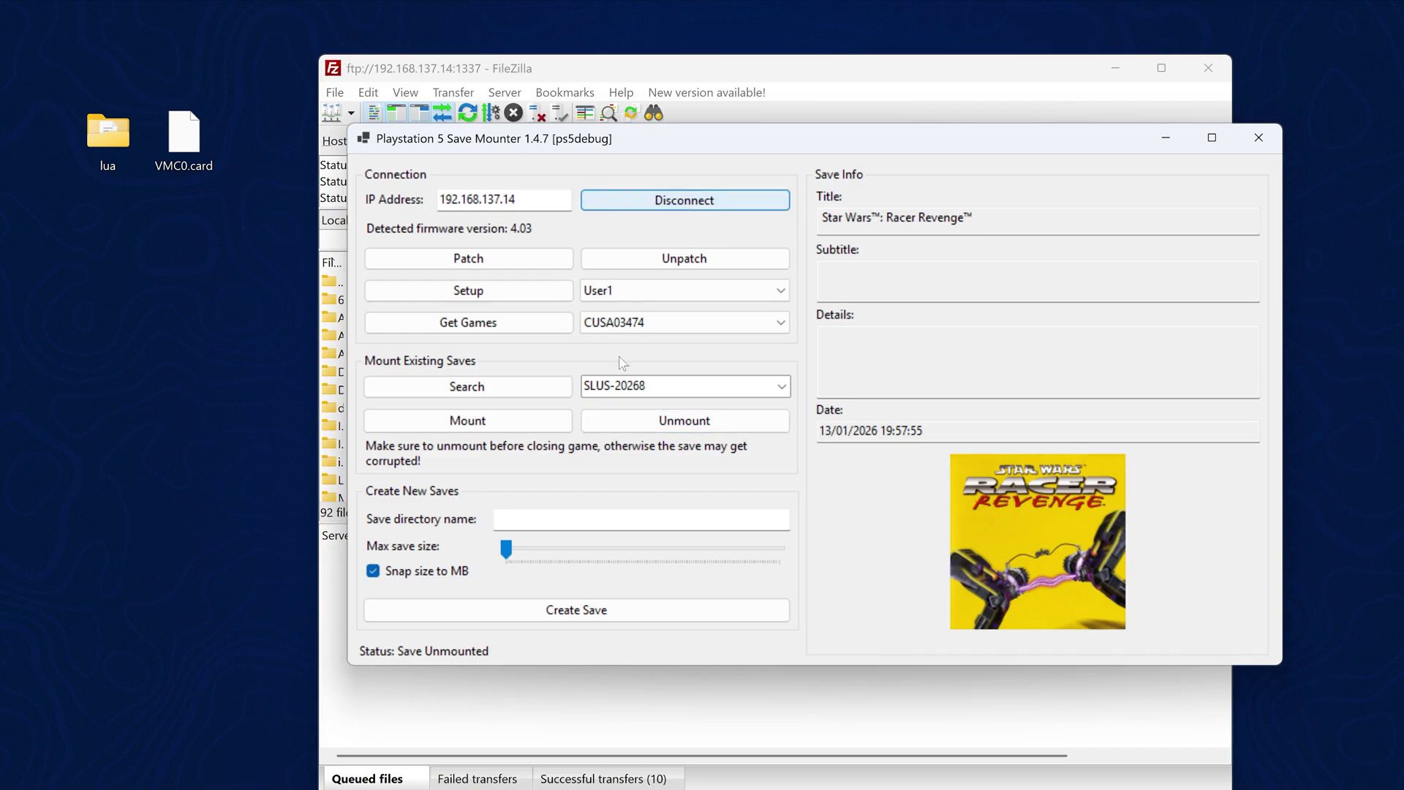
# - Hide Save Mounter, refresh the remote listing, and close FileZilla
pyautogui.click(1165, 137)
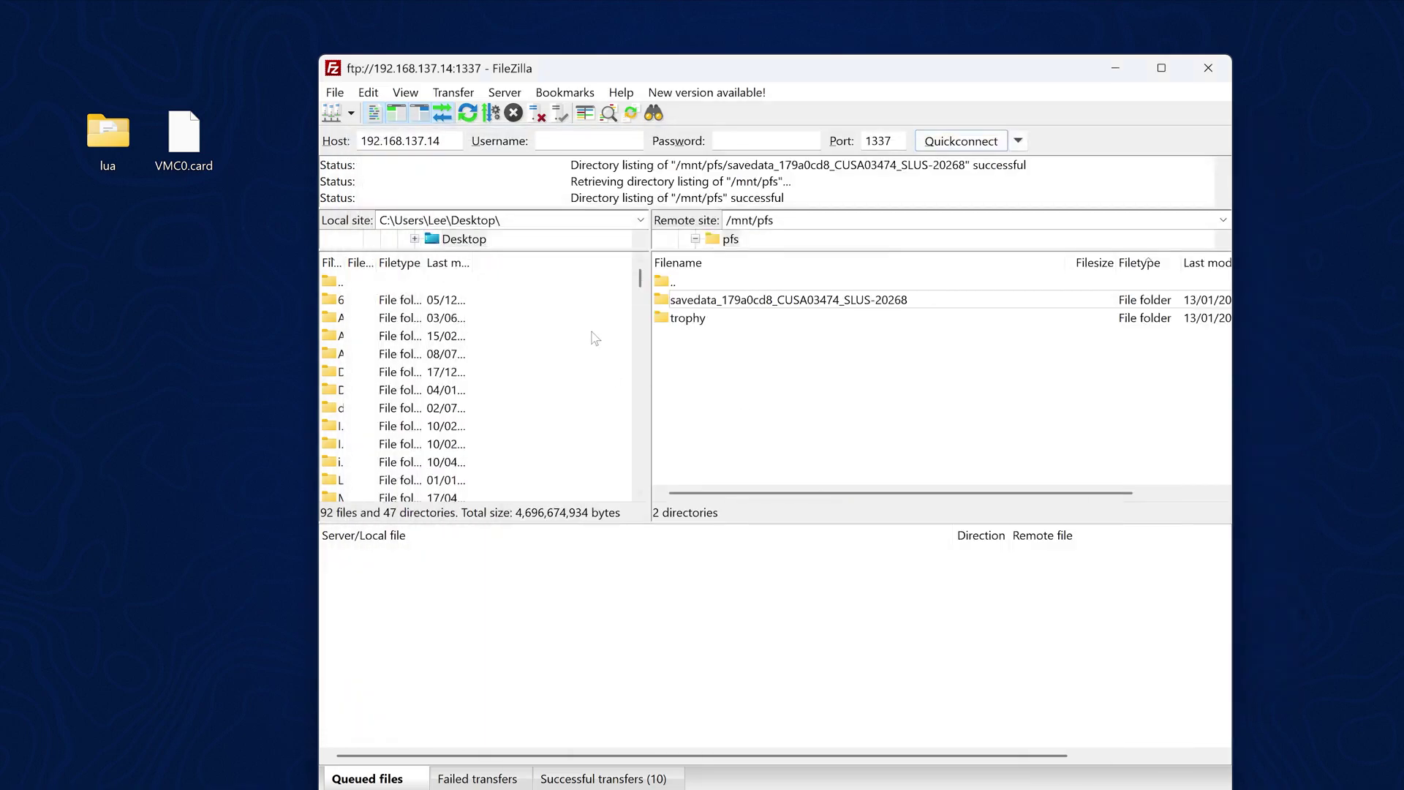
pyautogui.click(469, 114)
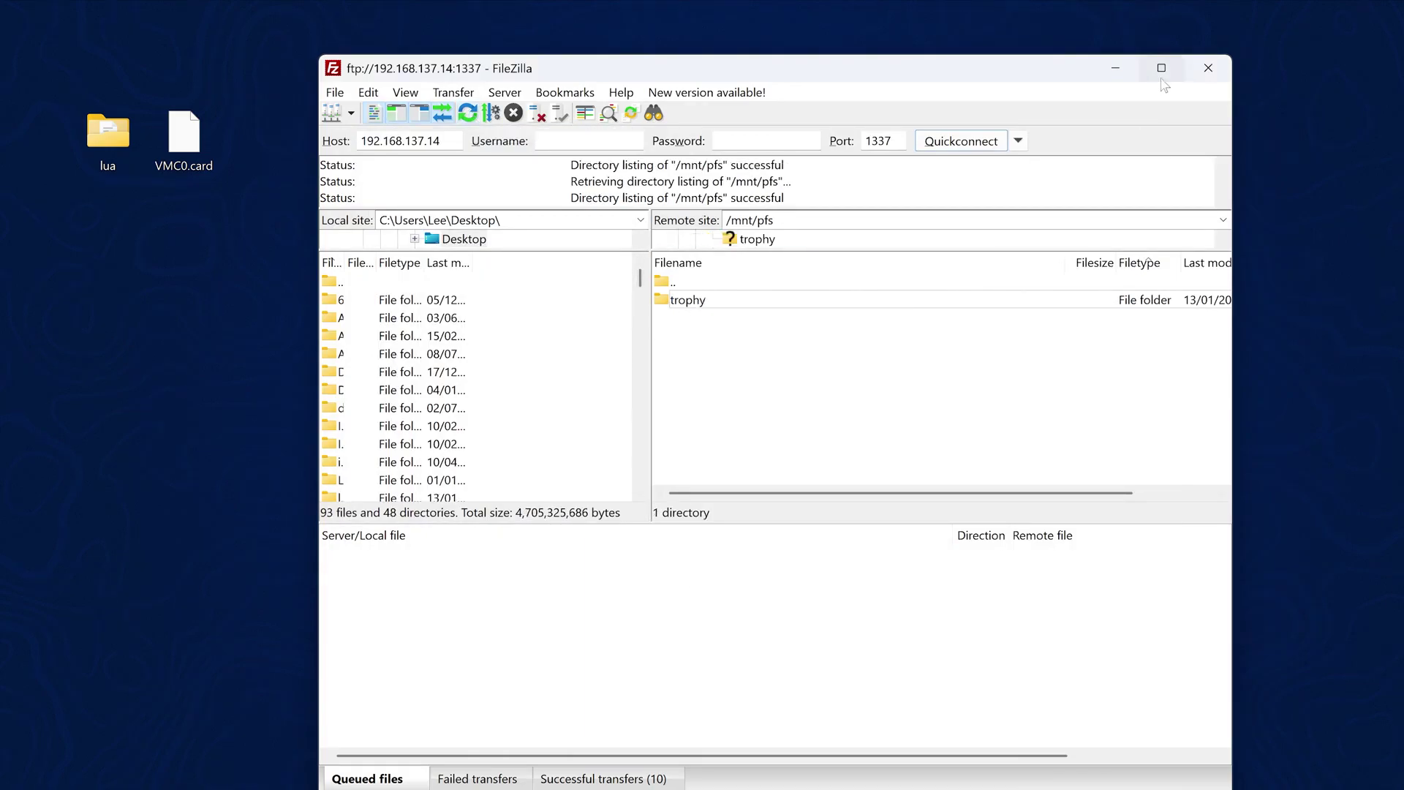
pyautogui.click(1205, 70)
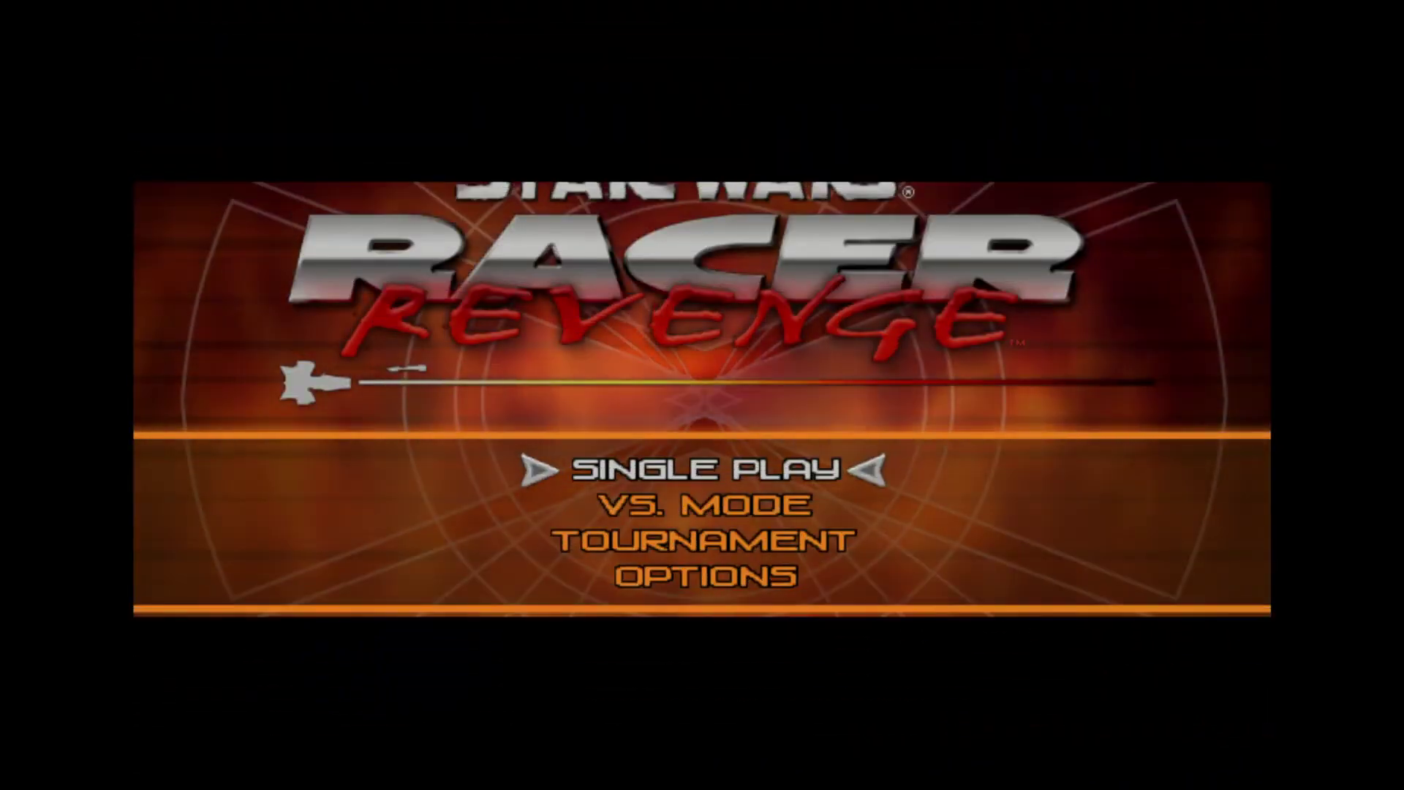
# - Go to Options on the Racer Revenge title menu and highlight Hall of Fame
pyautogui.press('Down')
pyautogui.press('Down')
pyautogui.press('Down')
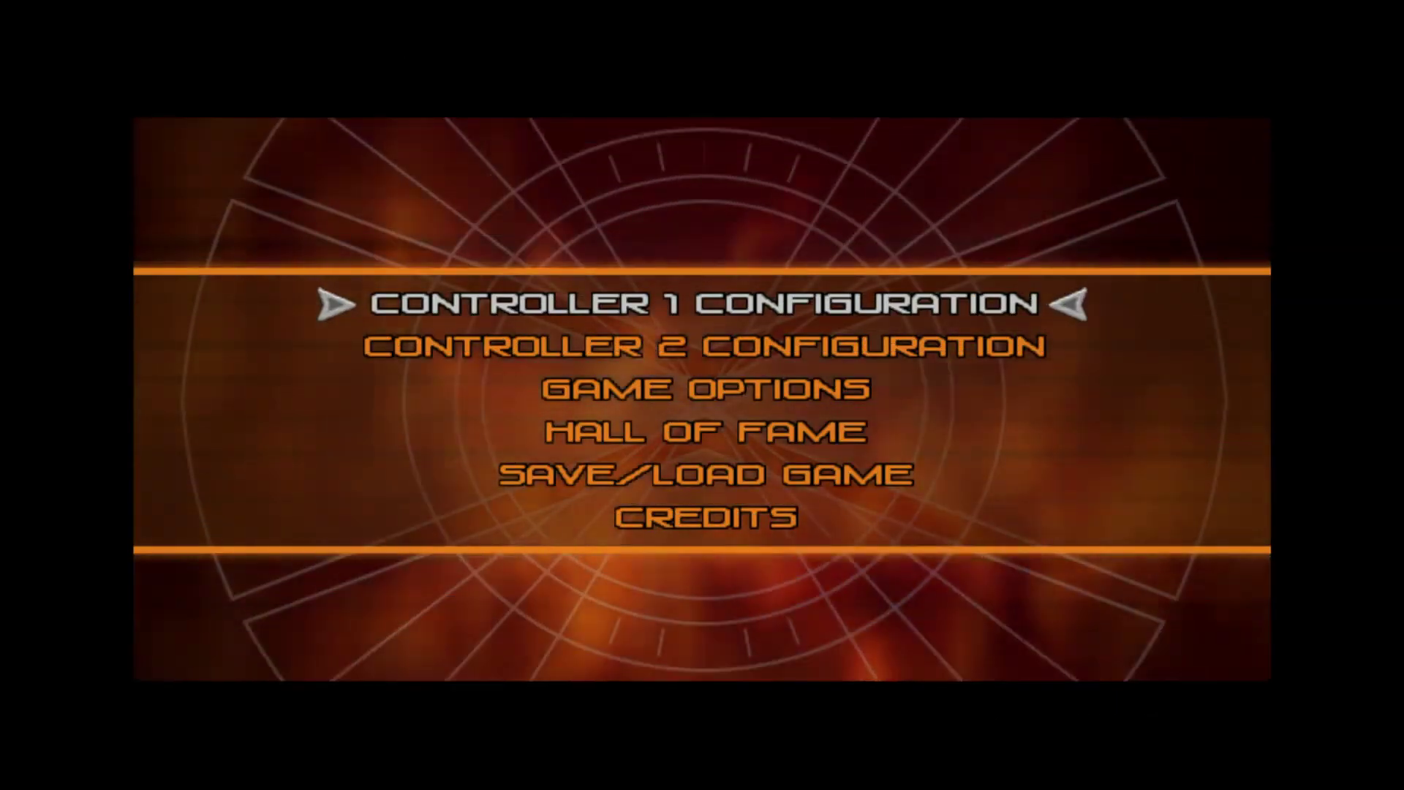
pyautogui.press('Down')
pyautogui.press('Down')
pyautogui.press('Down')
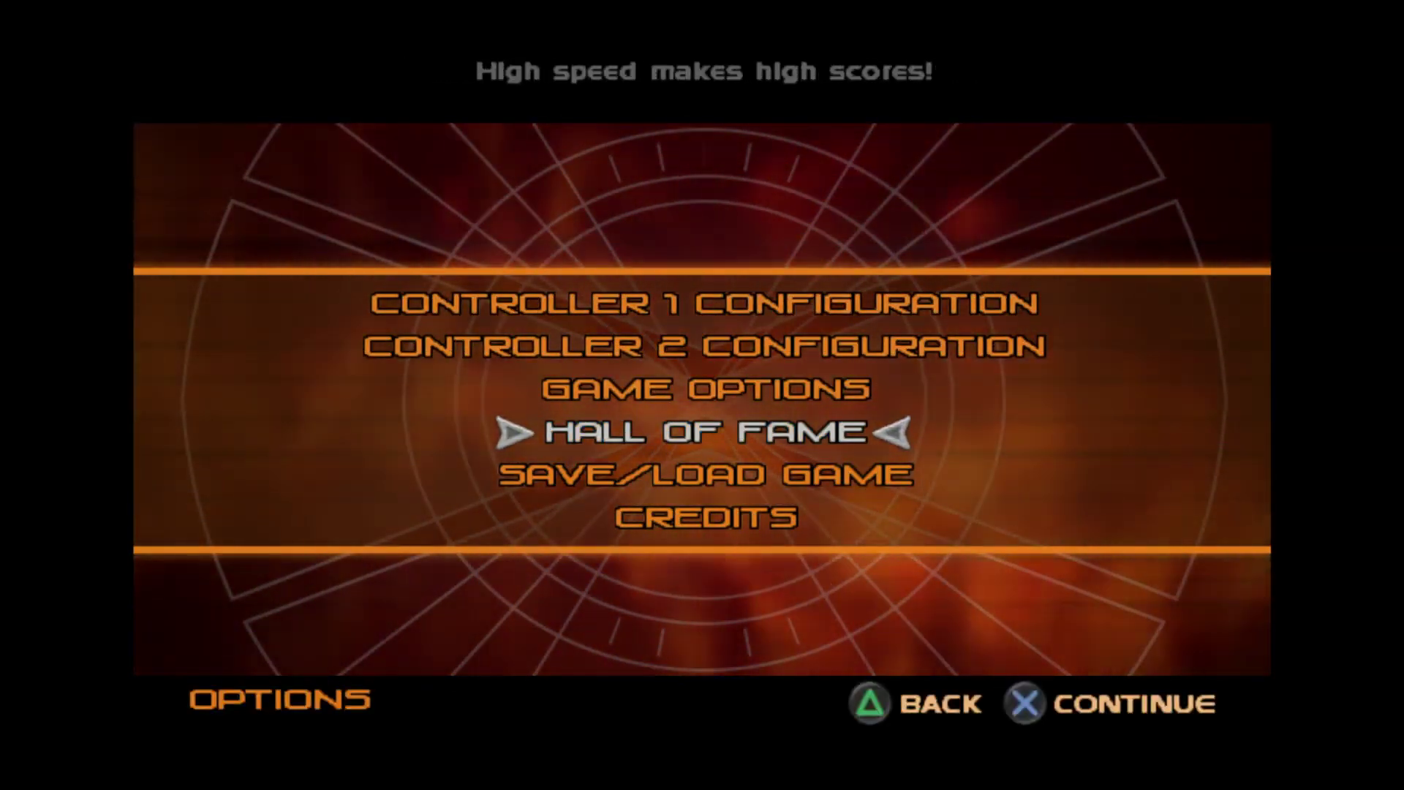
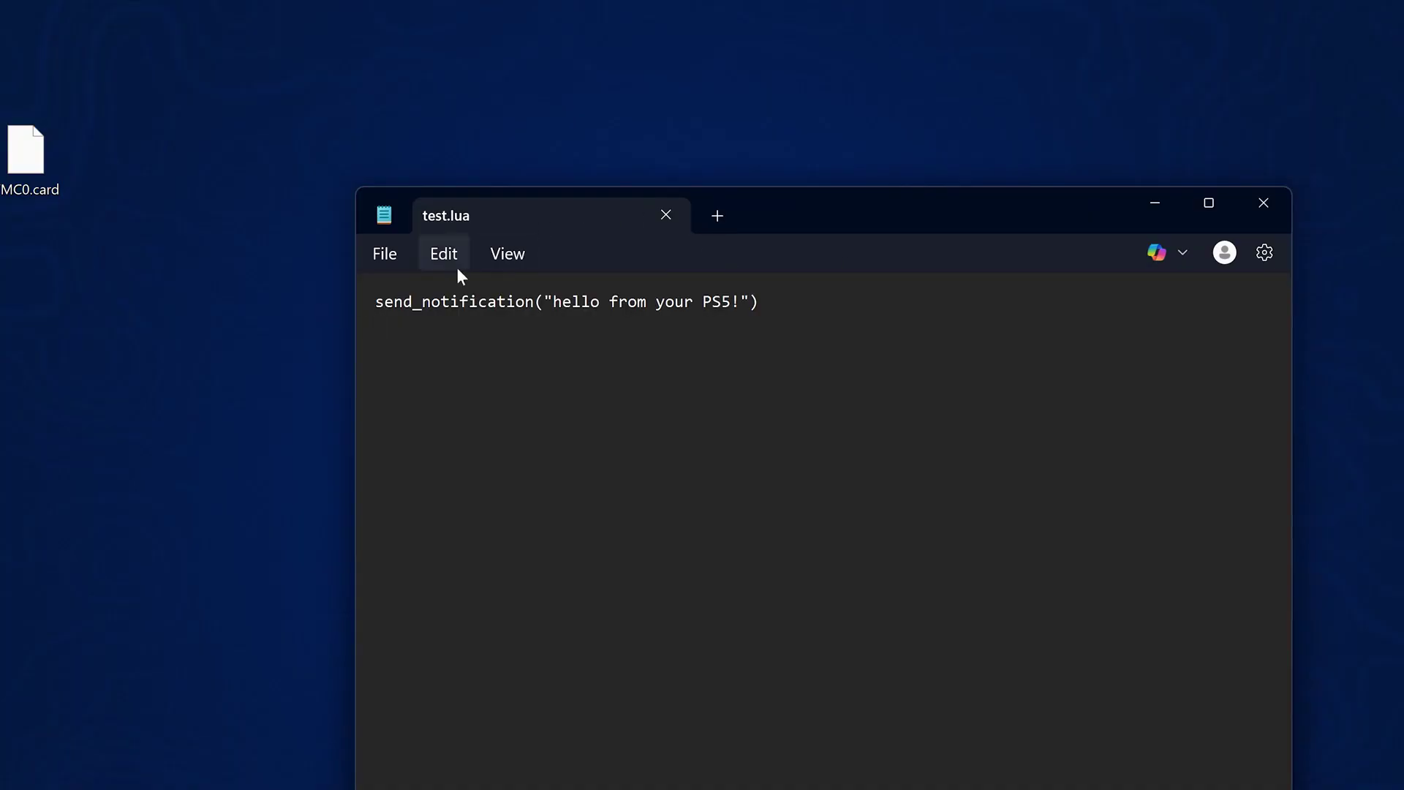
# - Highlight the send_notification line, then just its "hello from your PS5!" message in test.lua
pyautogui.moveTo(760, 302); pyautogui.dragTo(322, 322)
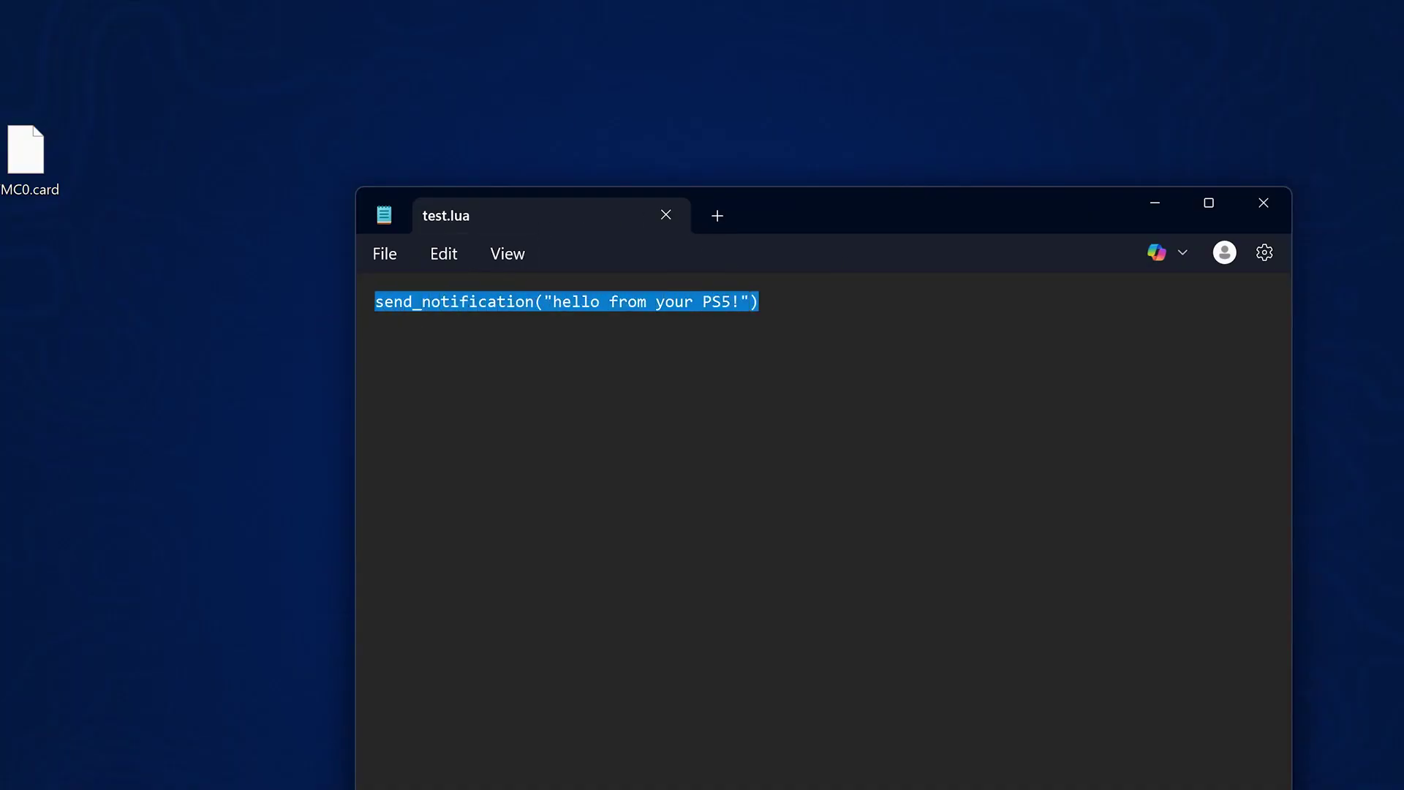
pyautogui.click(413, 302)
pyautogui.moveTo(740, 302)
pyautogui.mouseDown()
pyautogui.moveTo(562, 302)
pyautogui.moveTo(759, 302)
pyautogui.mouseUp()
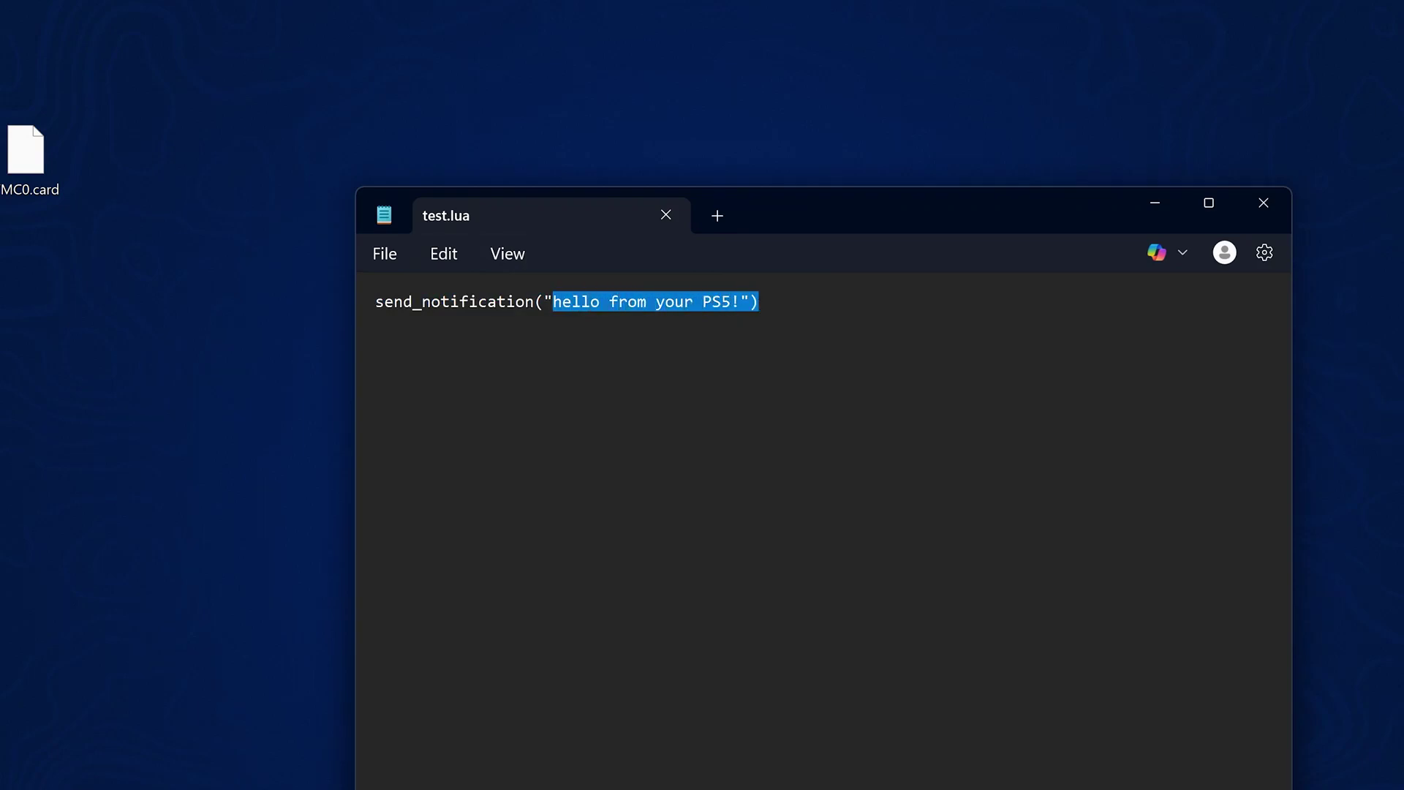
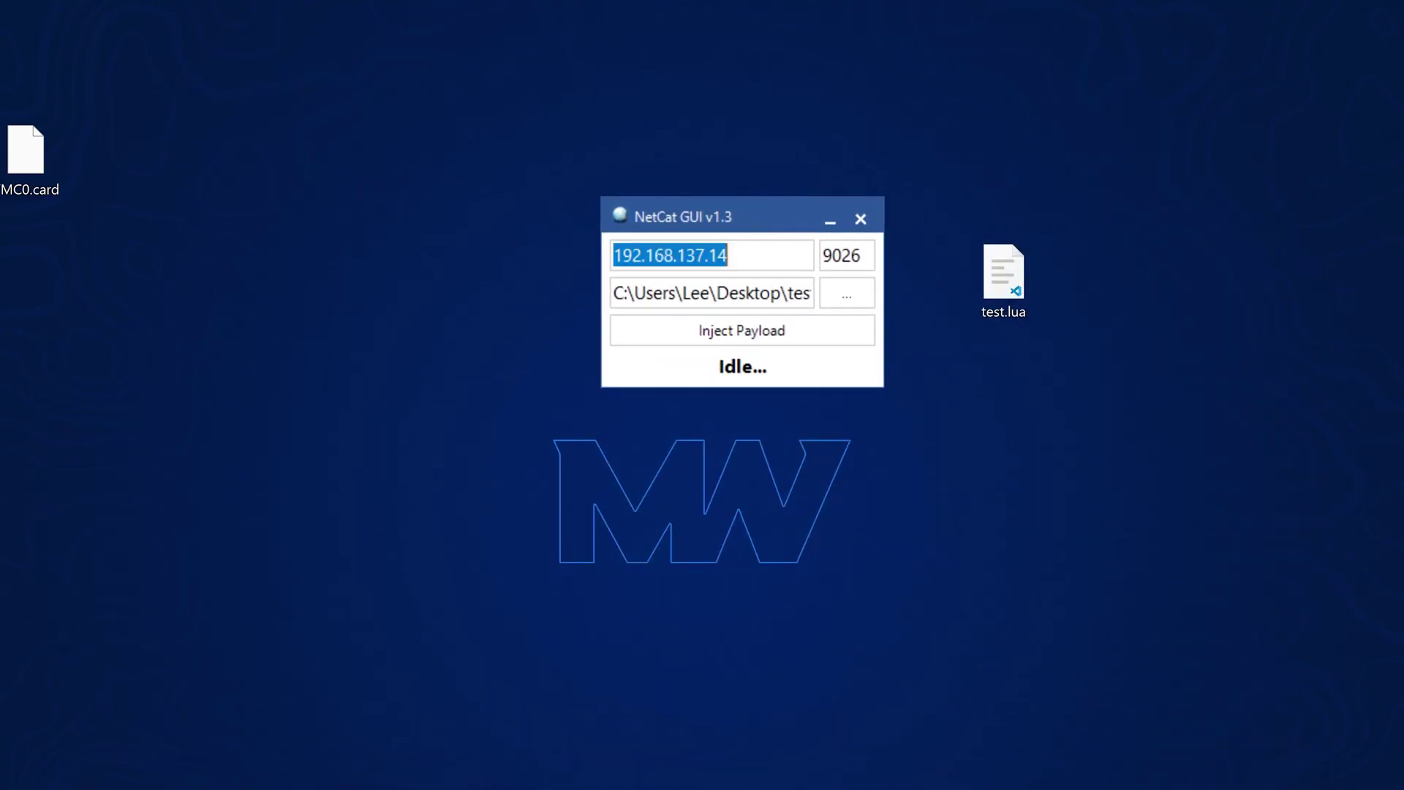
pyautogui.press('Tab')
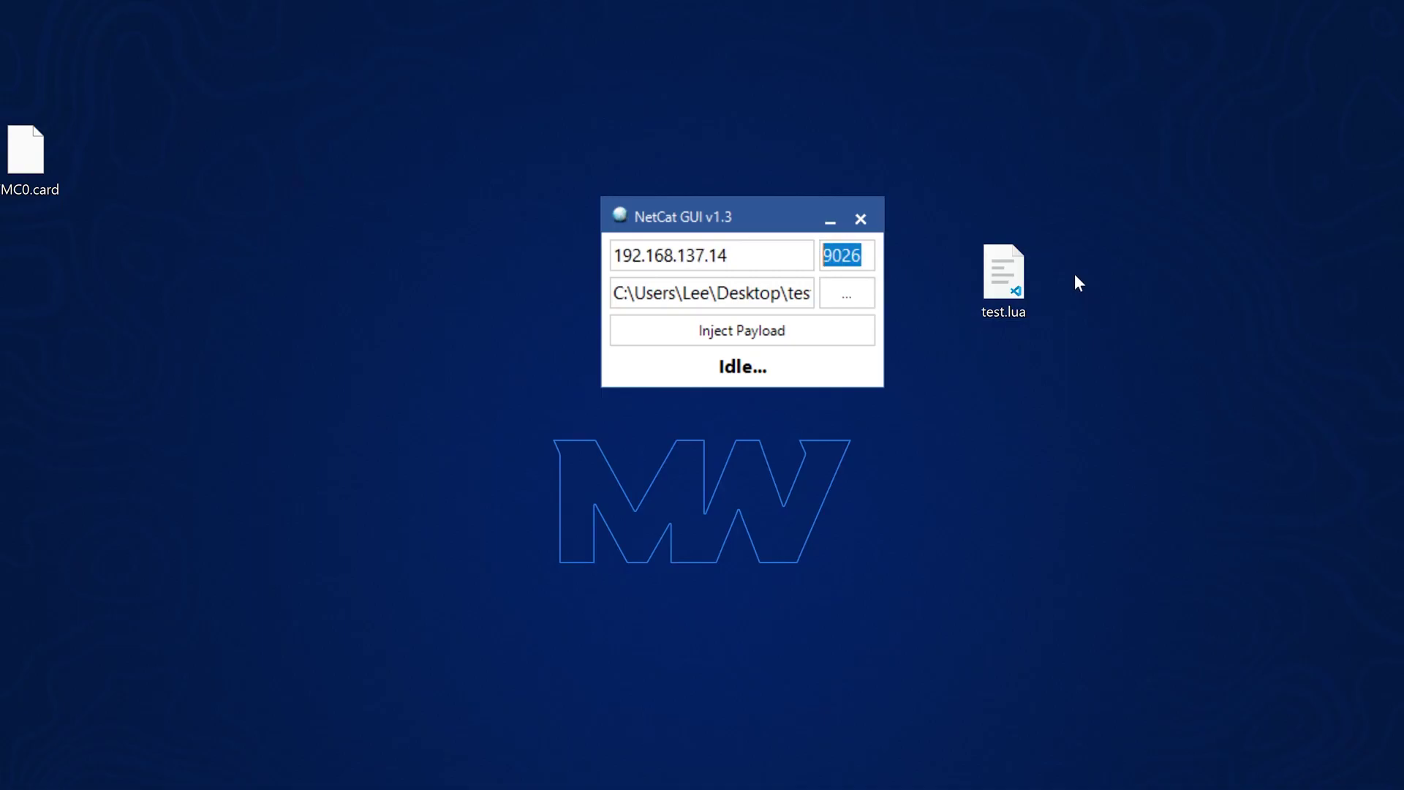
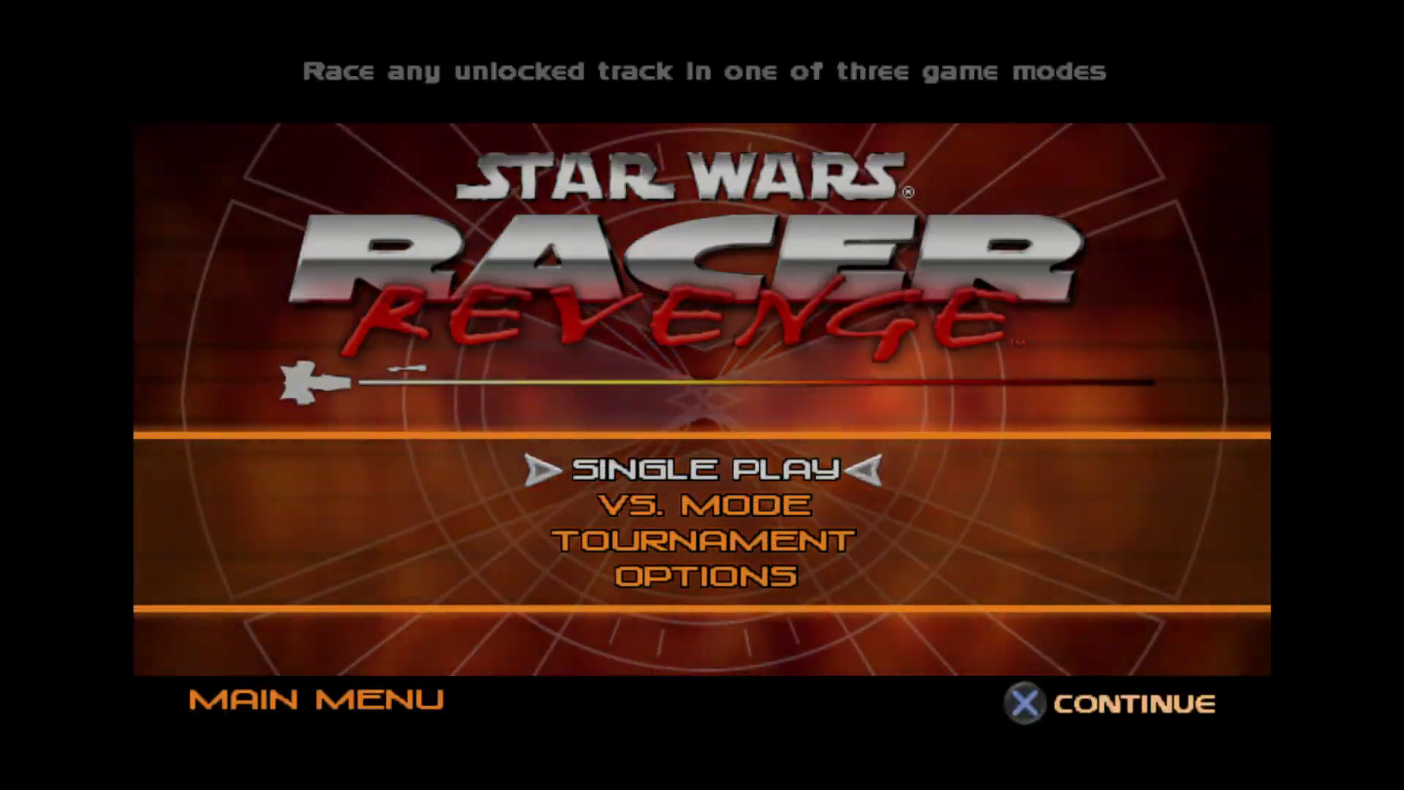
# - Move the main-menu highlight down to OPTIONS and enter the Options screen
pyautogui.press('Down')
pyautogui.press('Down')
pyautogui.press('Down')
pyautogui.press('Down')
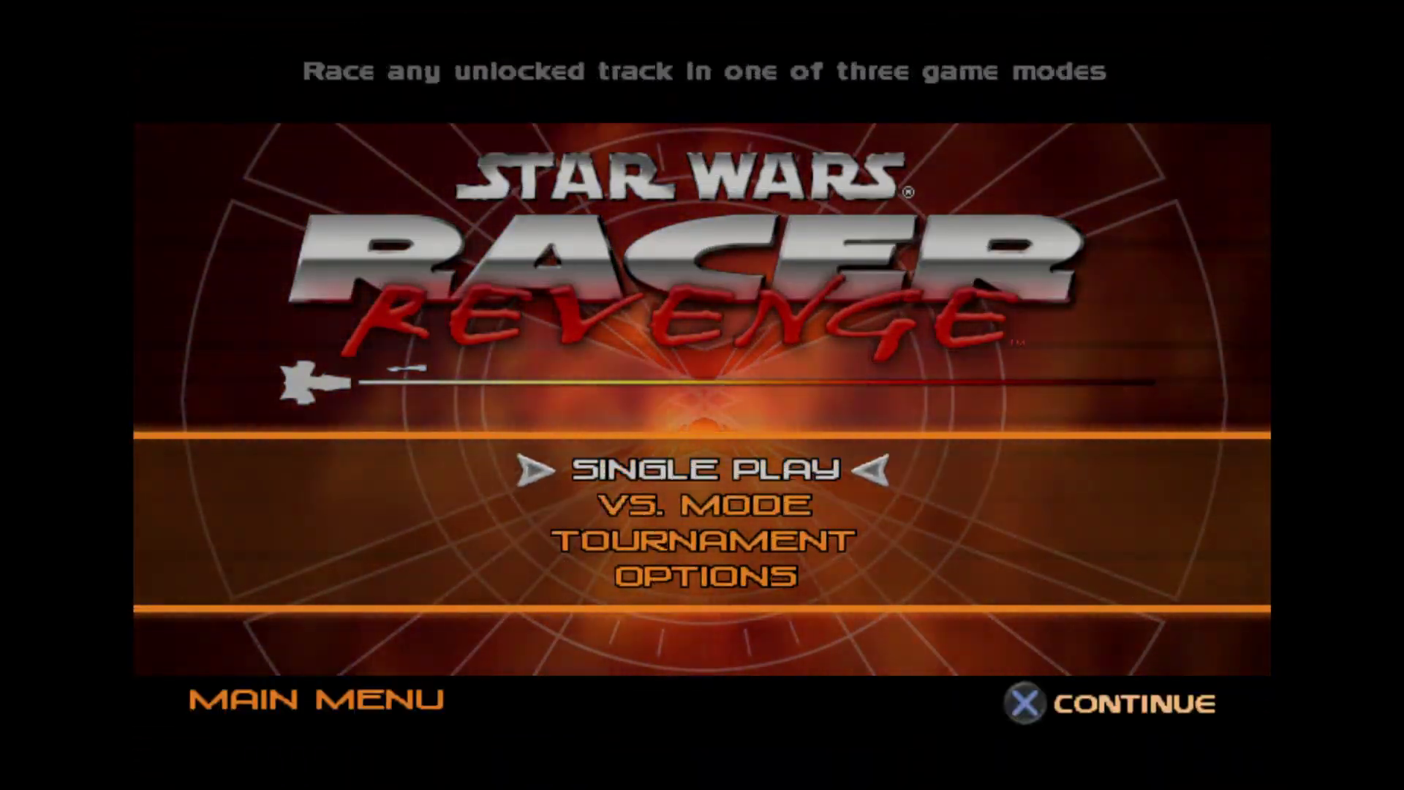
pyautogui.press('Down')
pyautogui.press('Down')
pyautogui.press('Down')
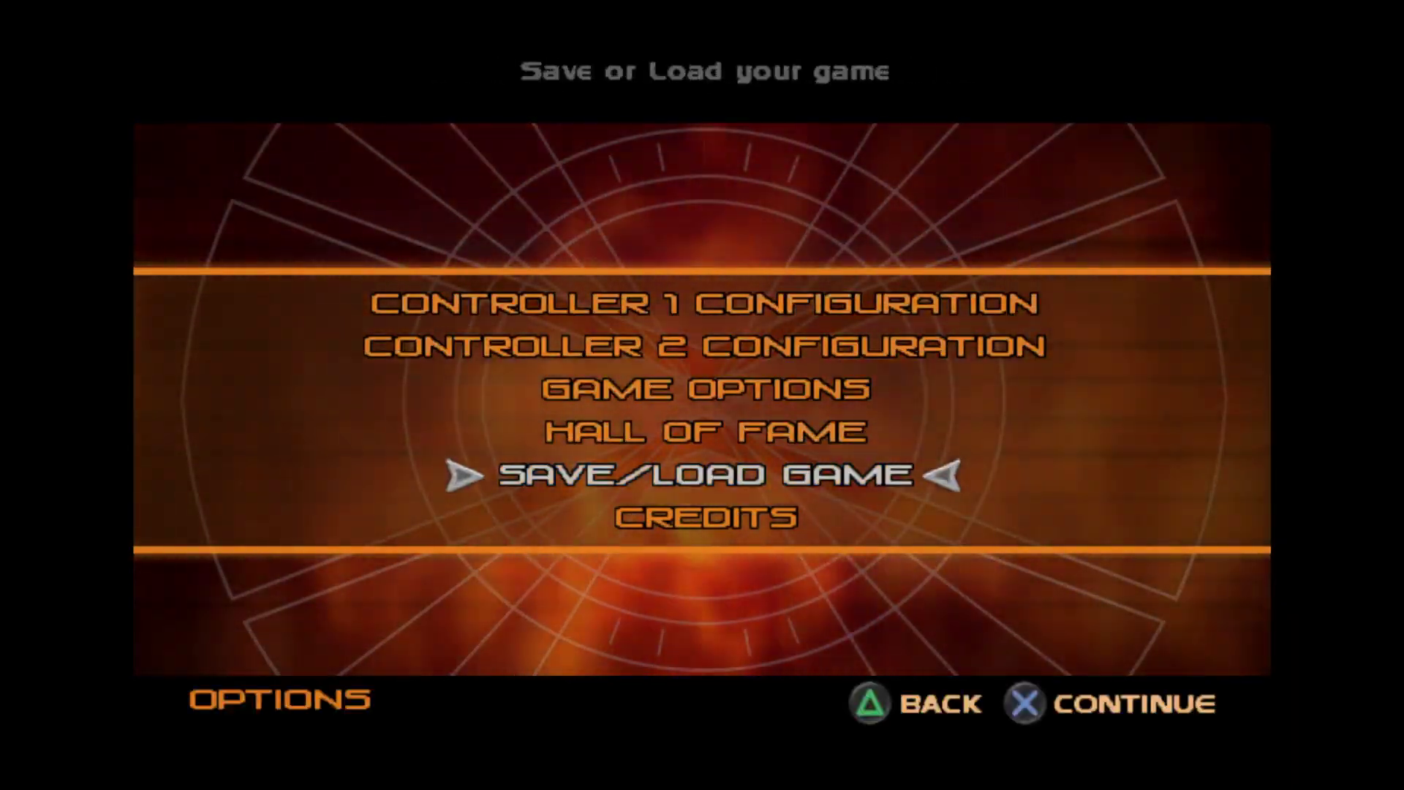
# - Highlight HALL OF FAME in Options and confirm it to start the transition
pyautogui.press('Up')
pyautogui.press('Up')
pyautogui.press('Down')
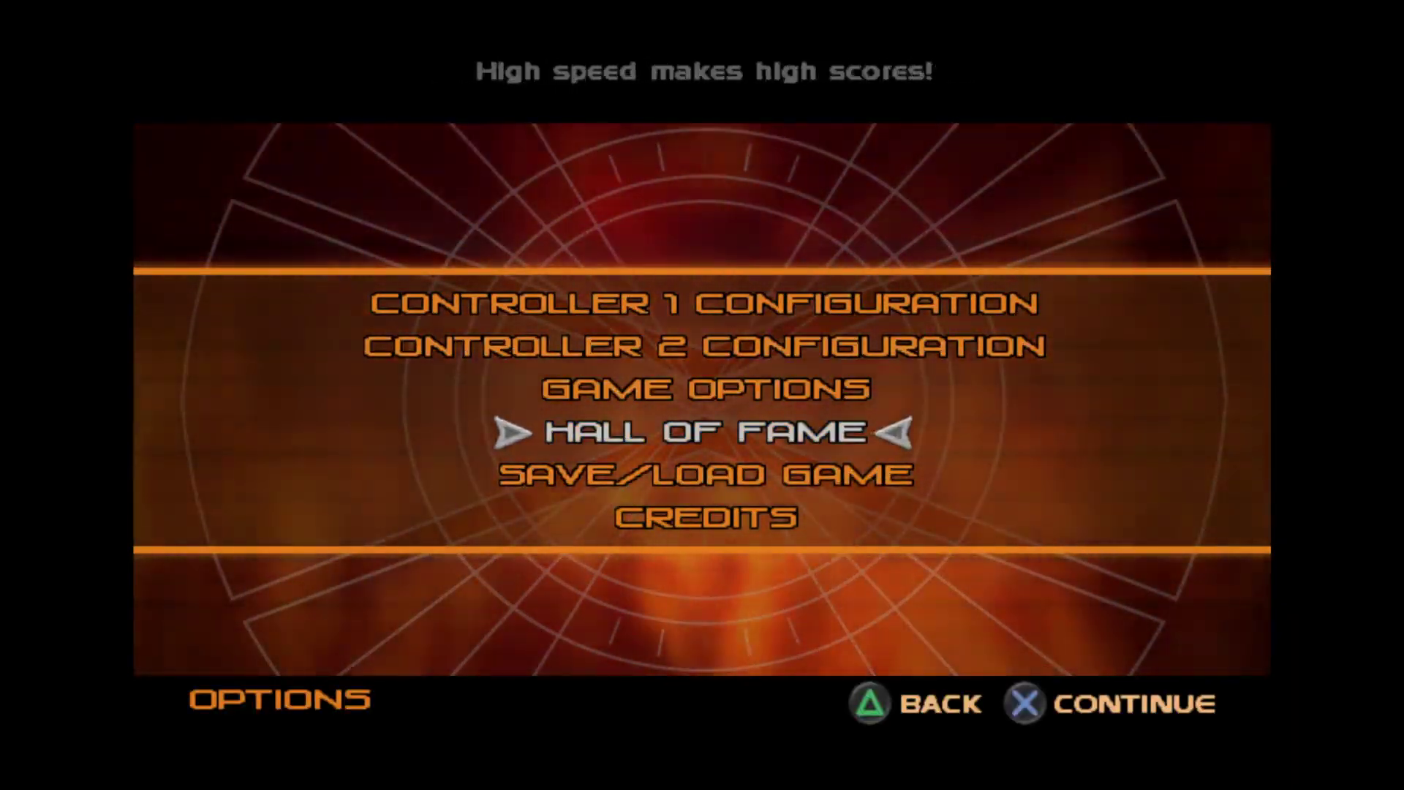
pyautogui.press('Return')
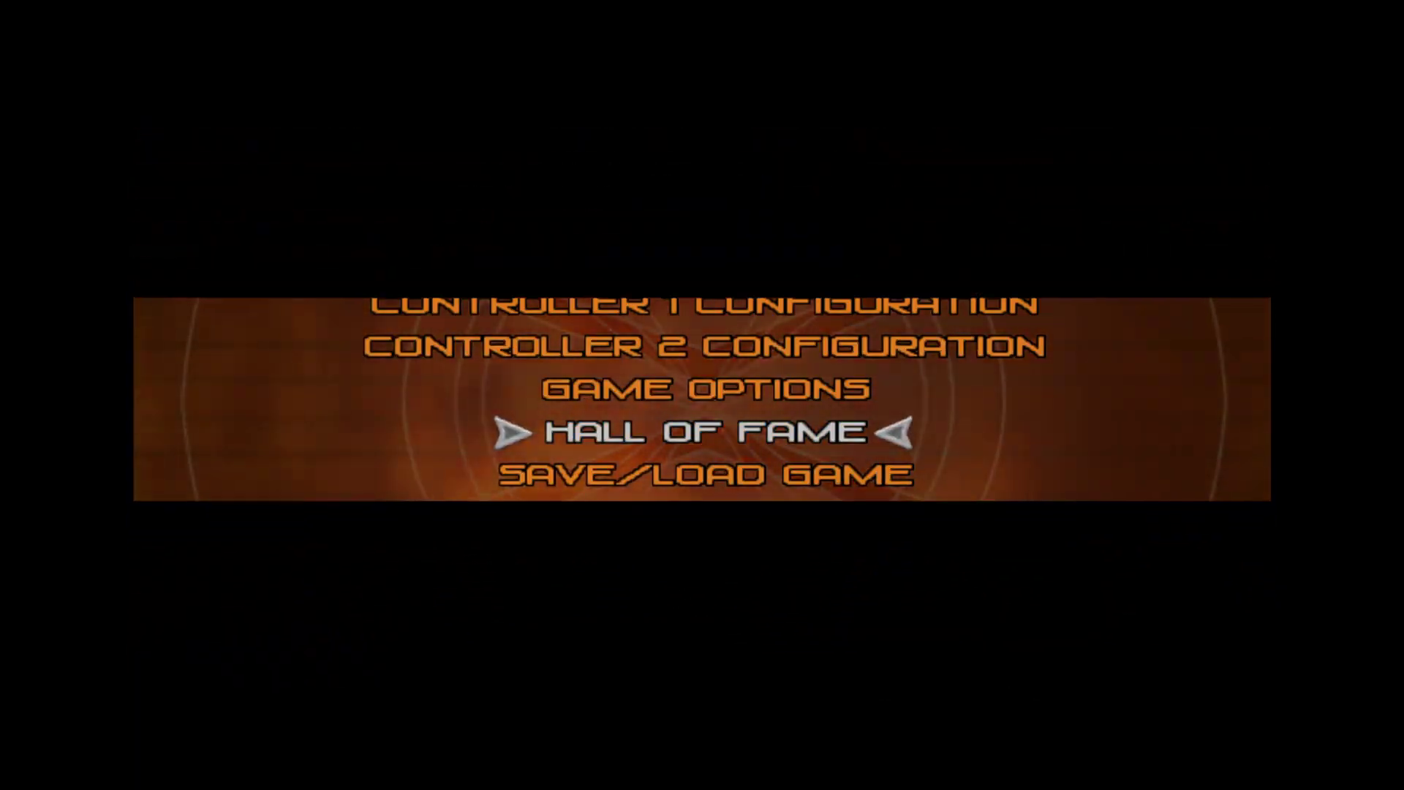